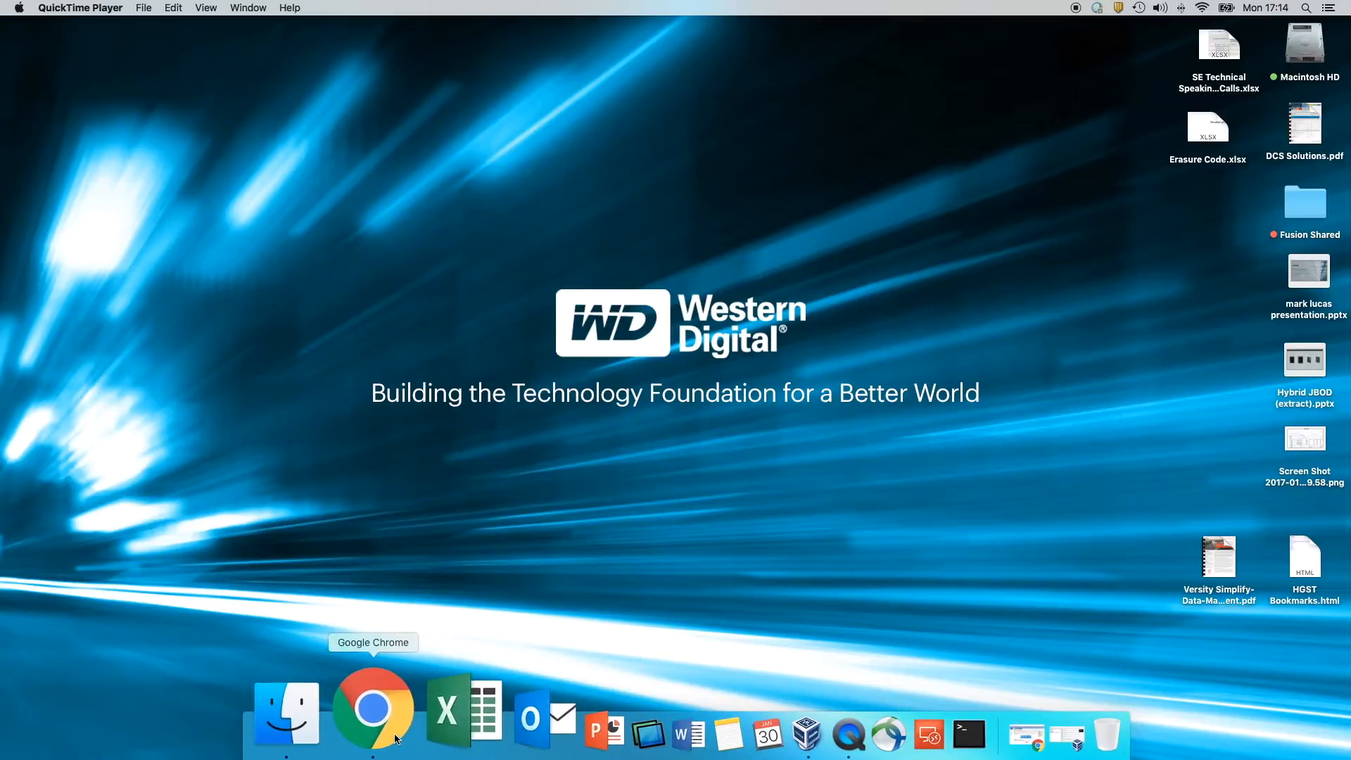
- Open Chrome and go to the VirtualBox 5.1 Downloads page
left_click(377, 732)
left_click_drag(438, 242, 511, 102)
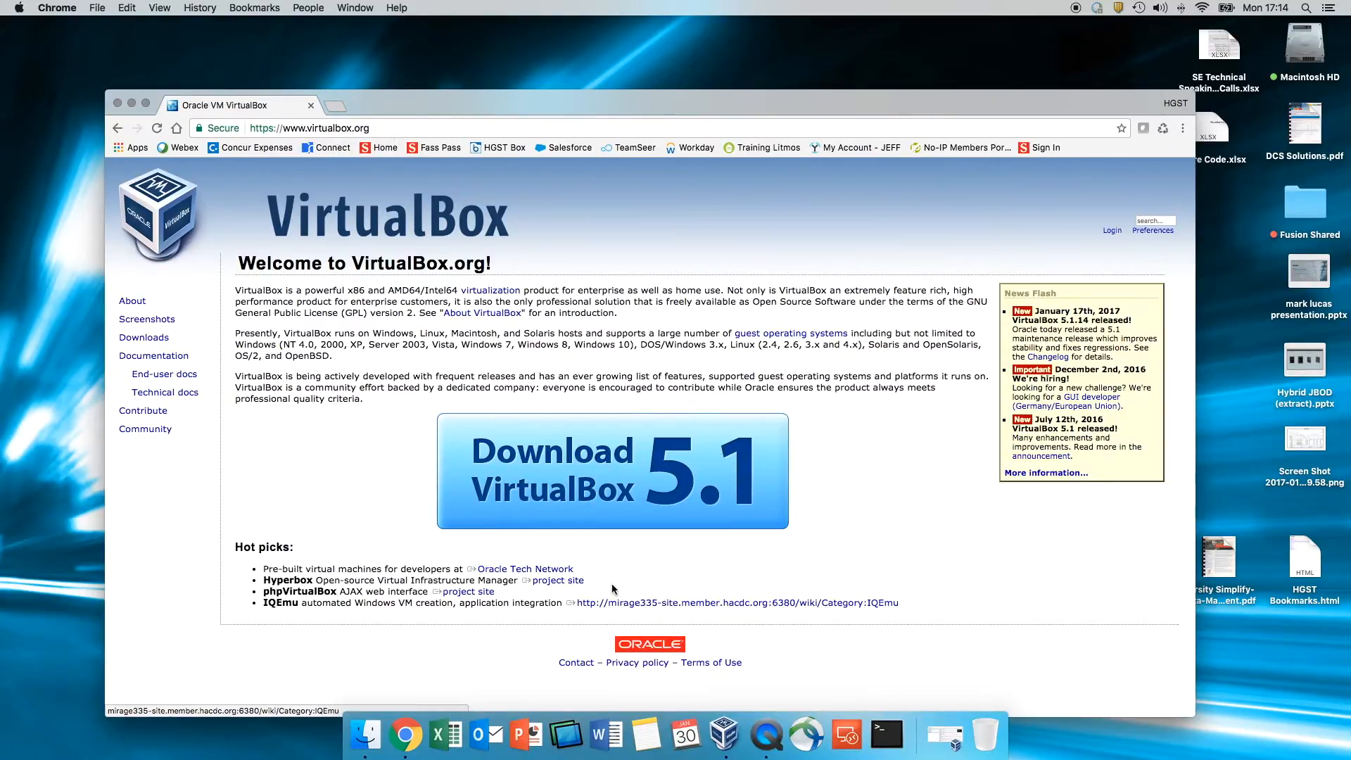
left_click(618, 521)
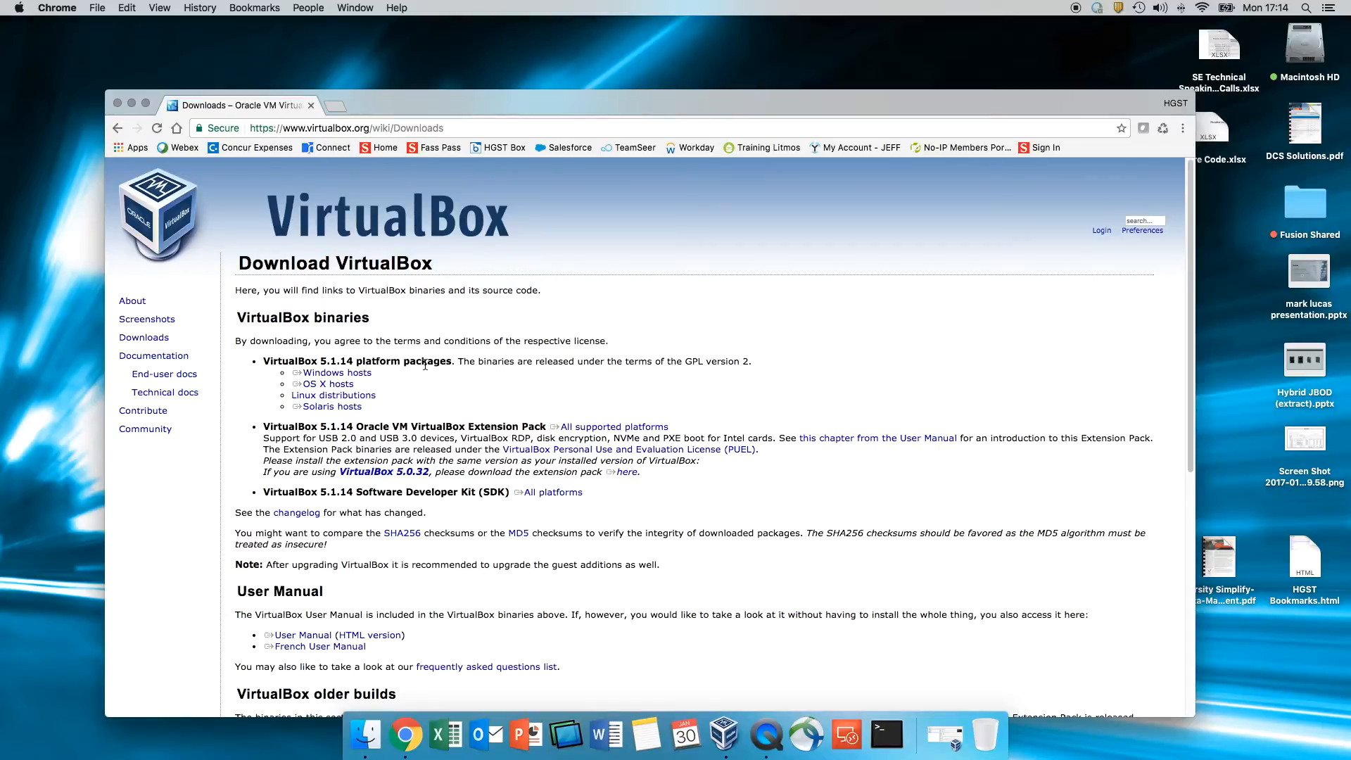
- Point out the Windows, OS X, Linux and Solaris host packages, then minimize Chrome
left_click(338, 376)
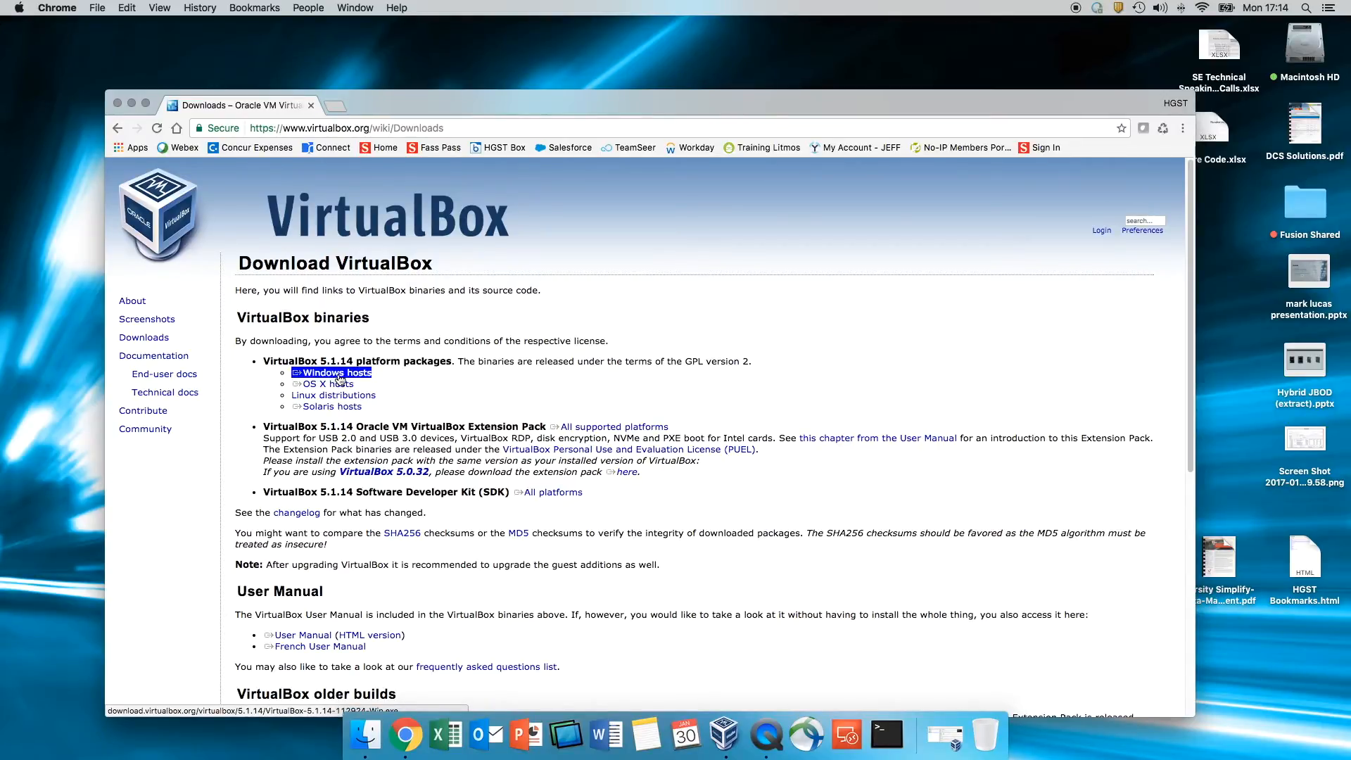
left_click(341, 386)
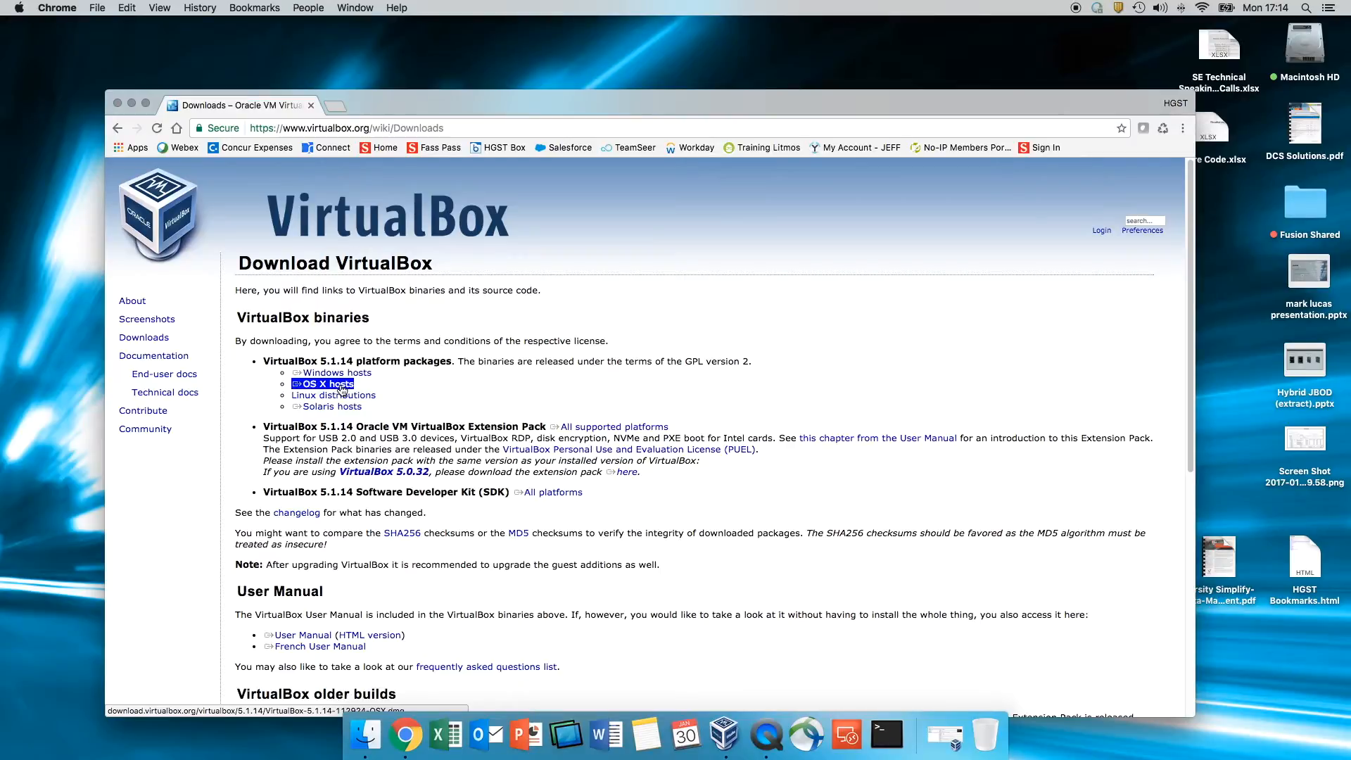
left_click(343, 397)
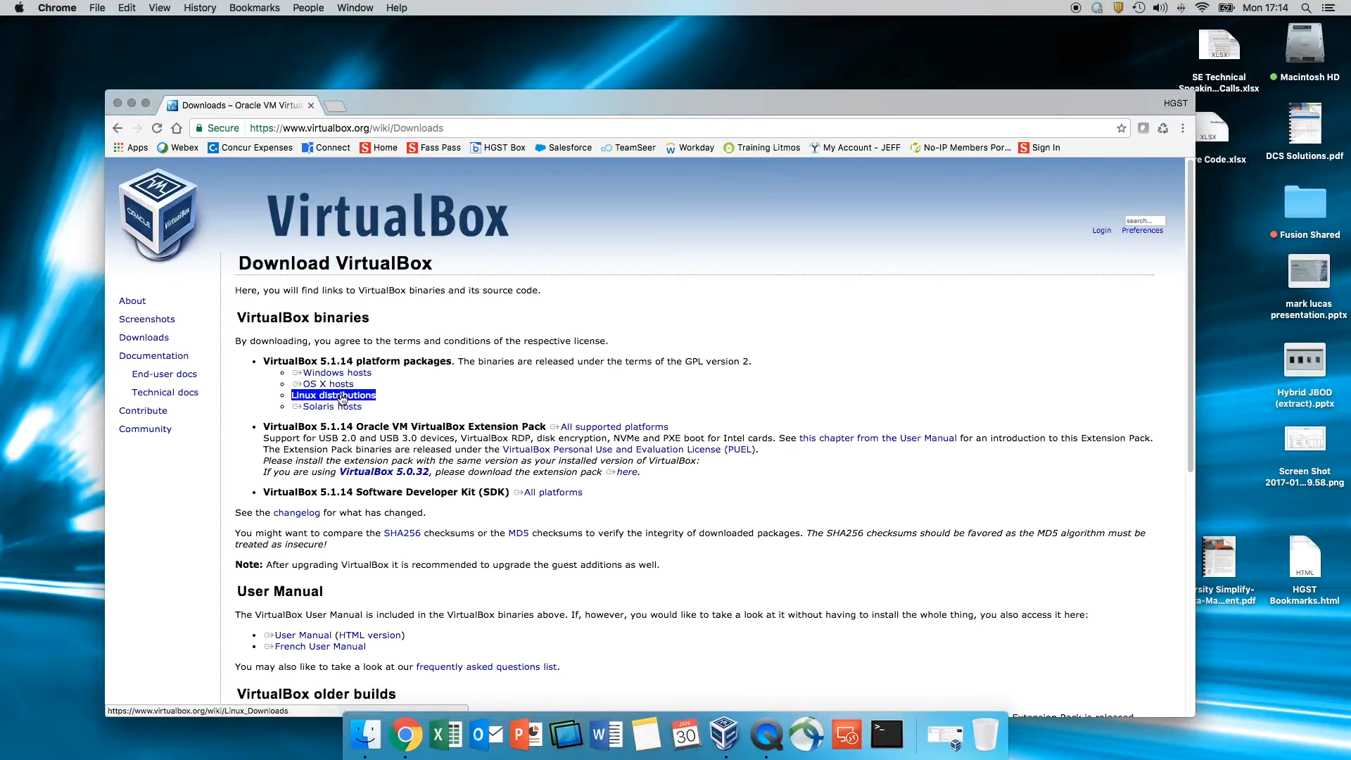
left_click(340, 409)
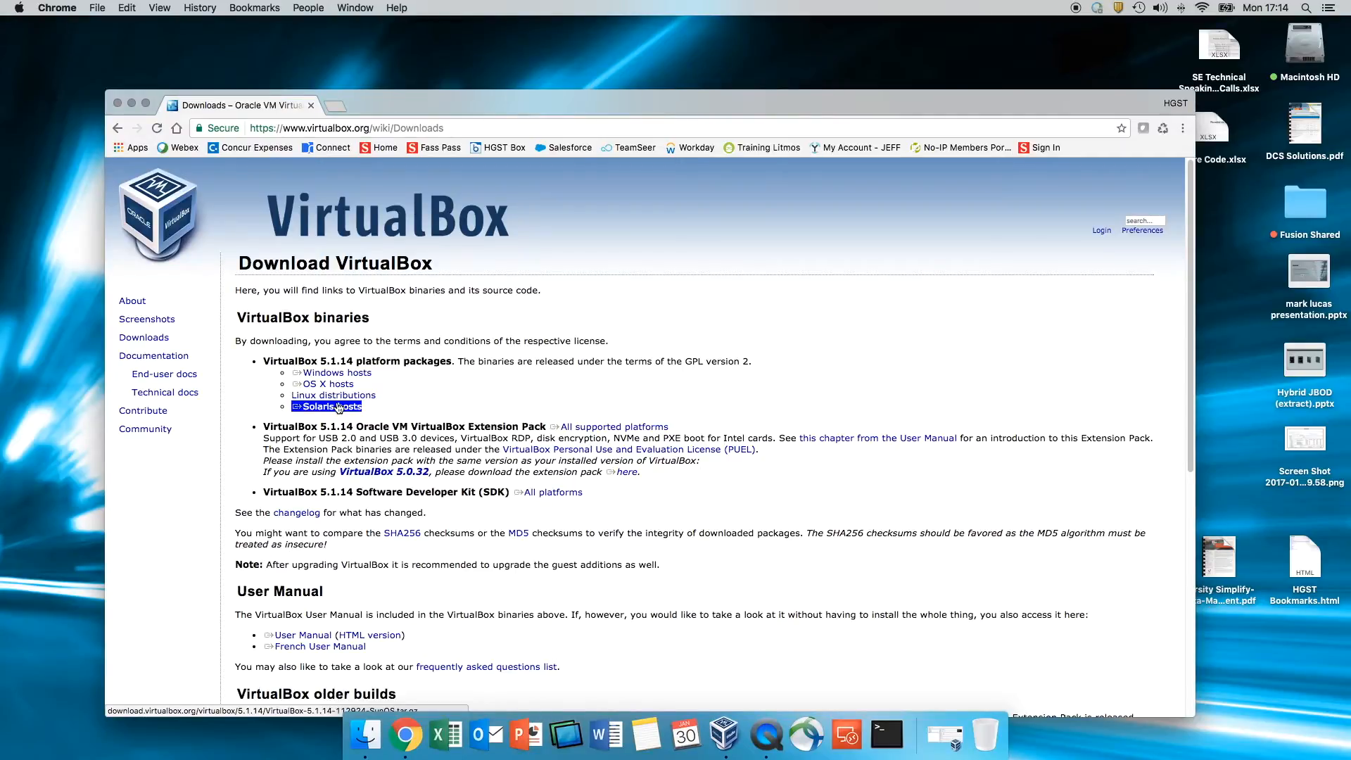
left_click(356, 376)
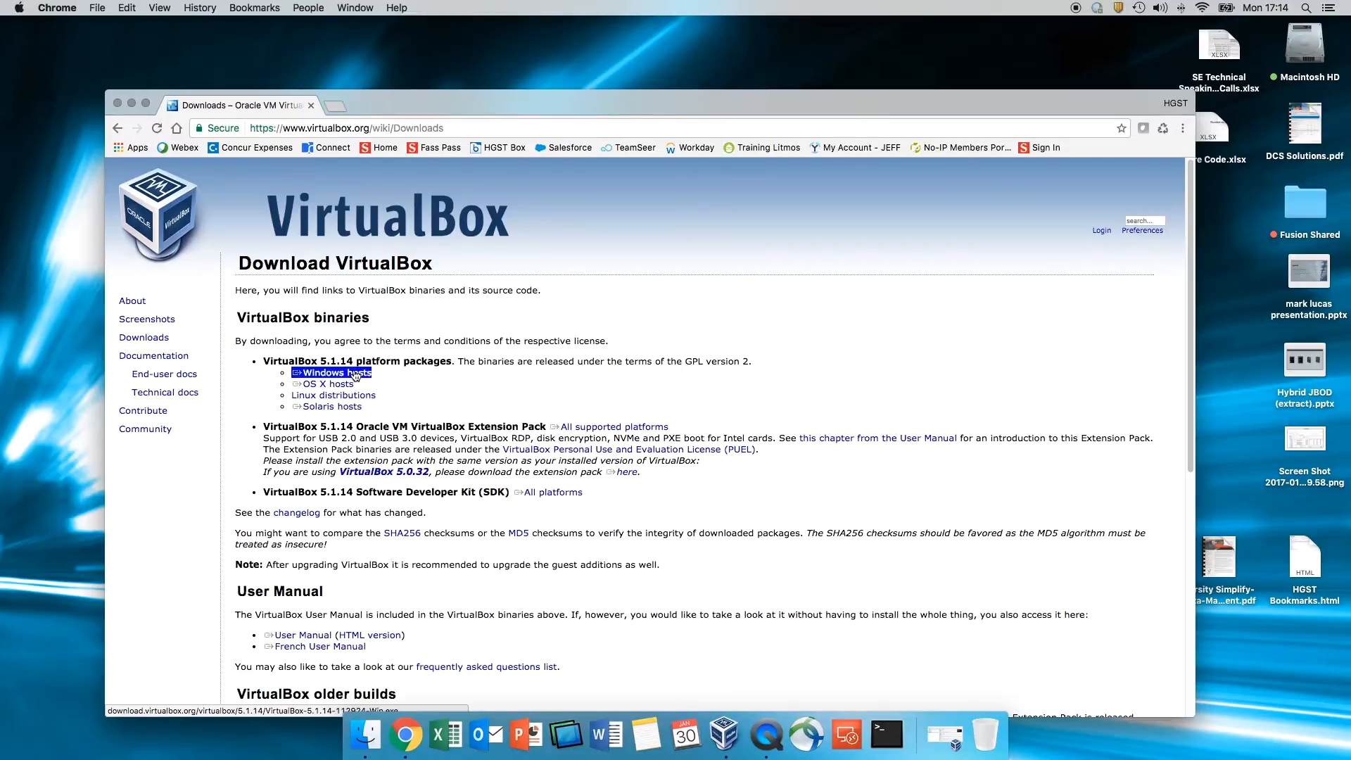
left_click(347, 385)
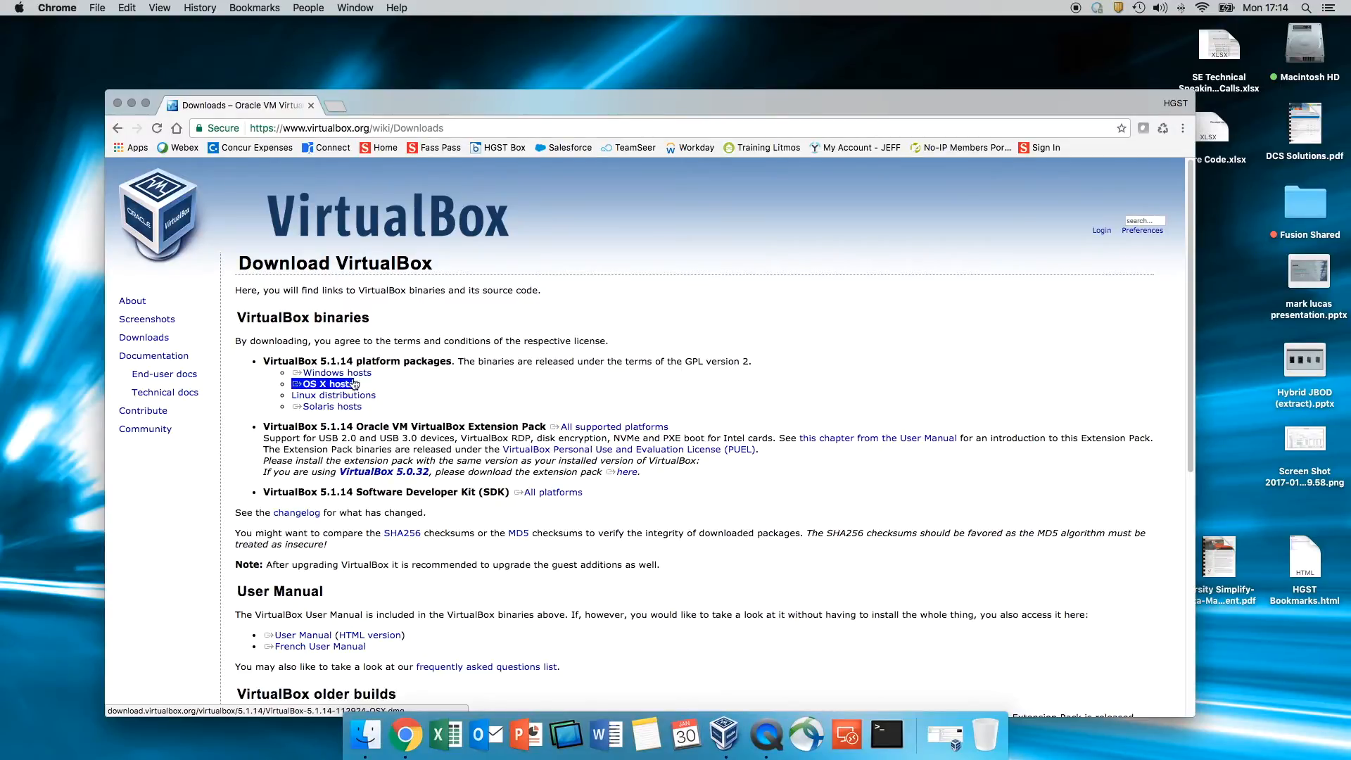
left_click(399, 316)
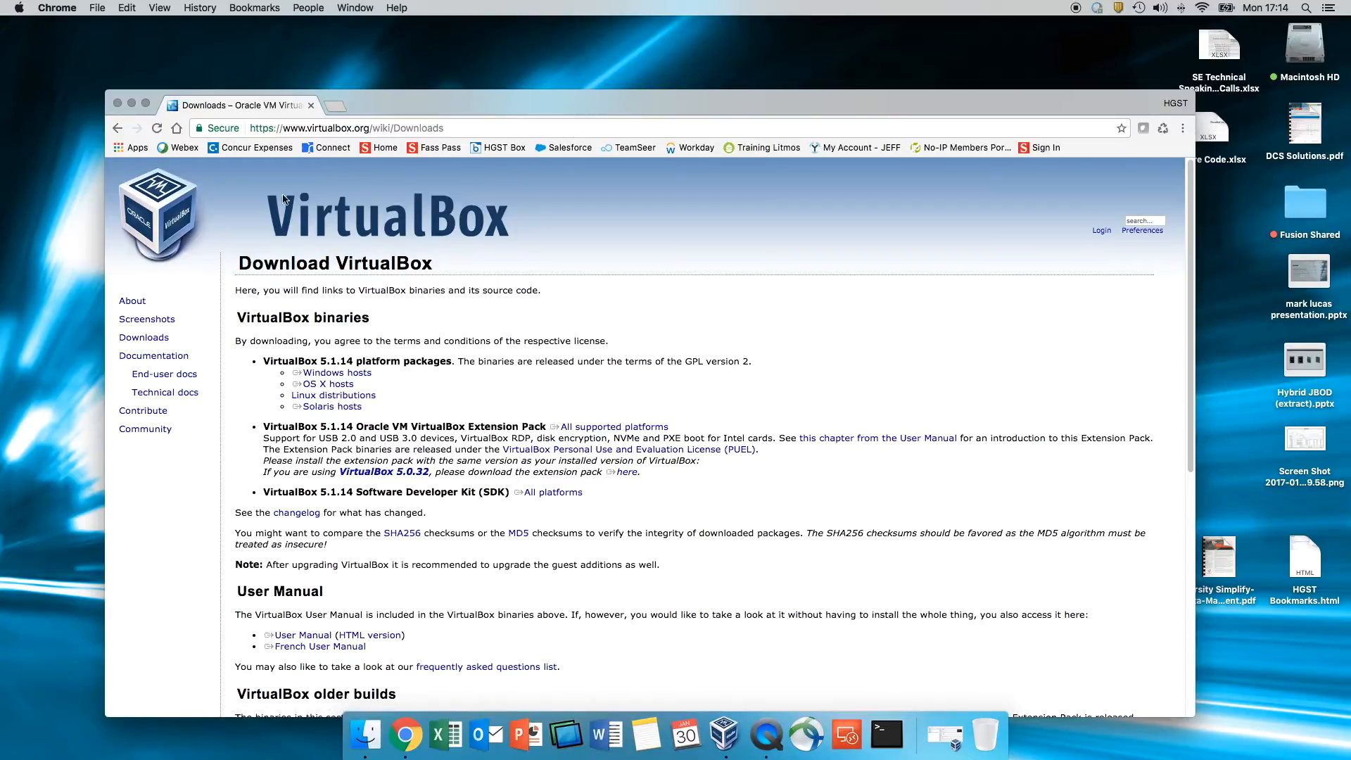
left_click(132, 103)
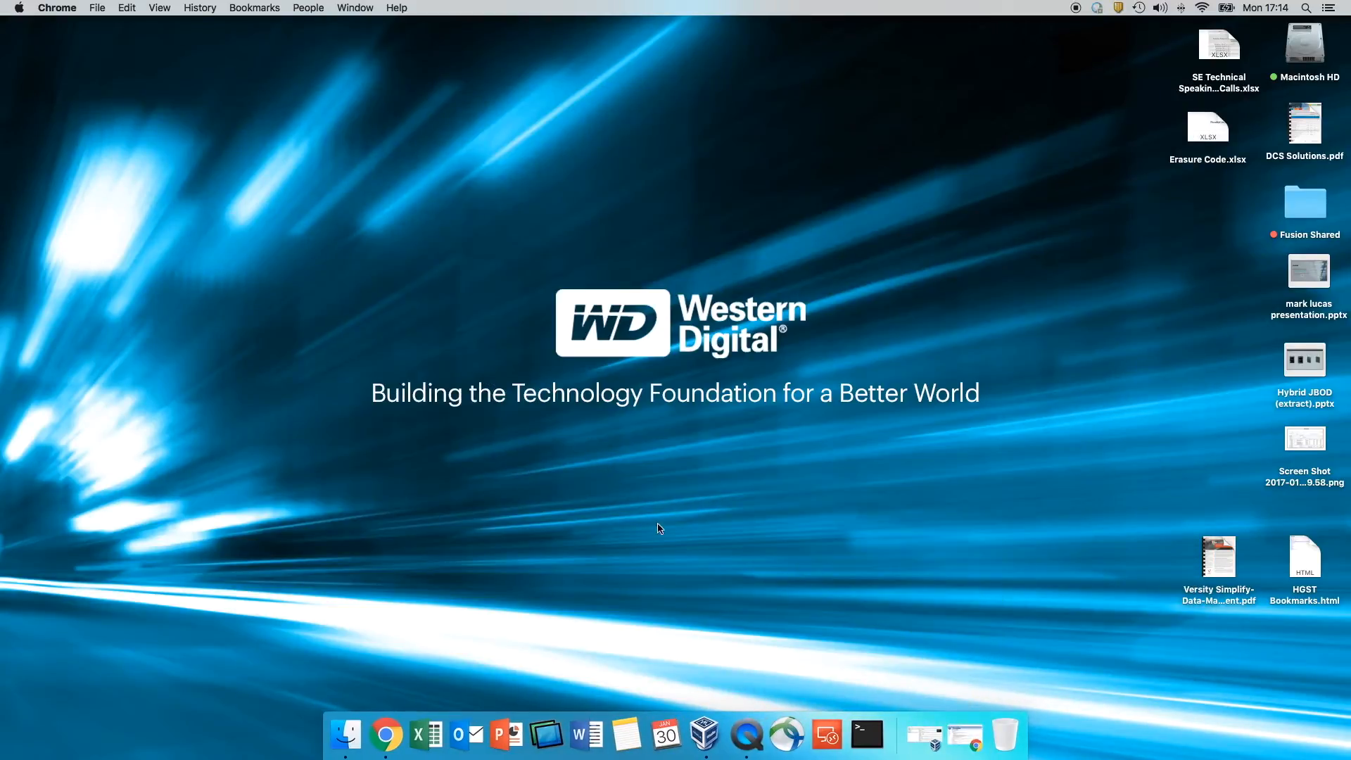
- Bring up the VirtualBox Manager listing Command line only AA, LUbuntu 64-bit and SoftNAS-3.4.9, shifted left
left_click(702, 718)
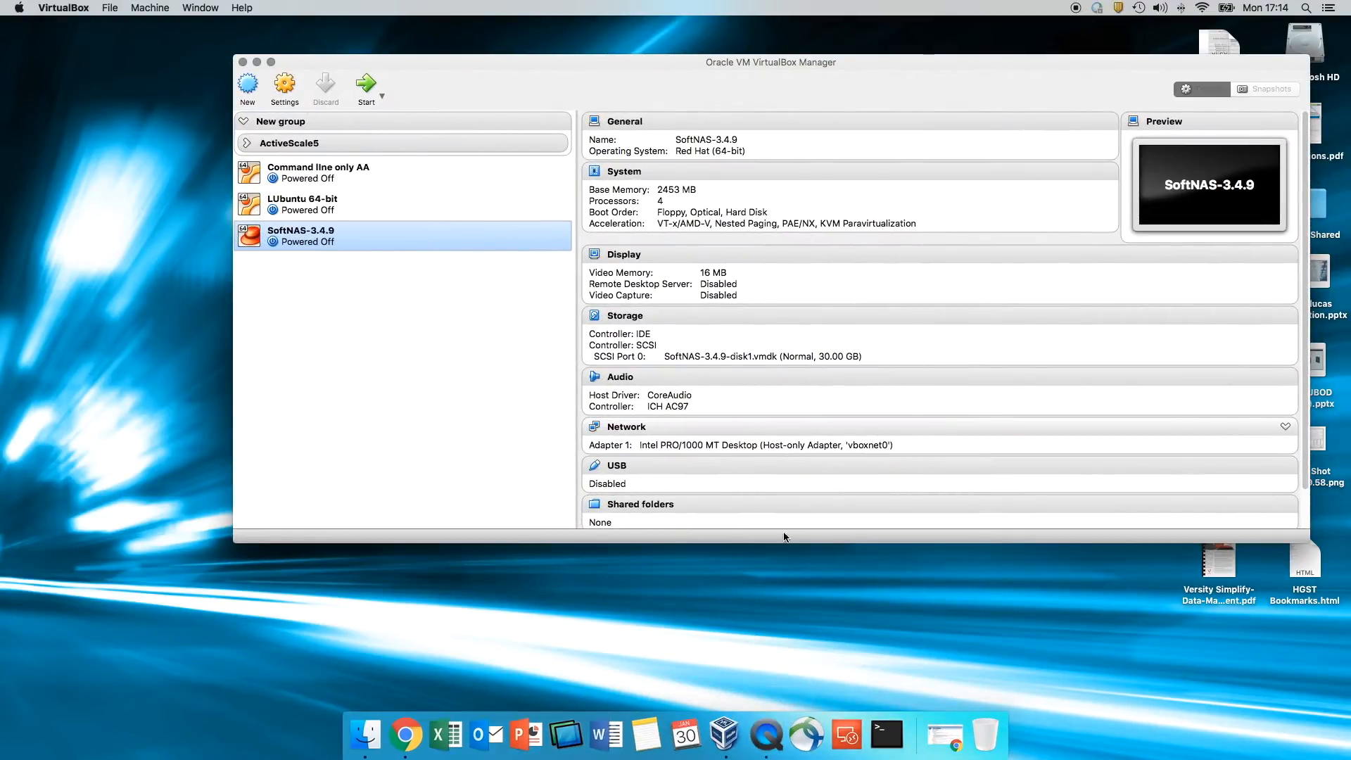
left_click_drag(772, 57, 695, 55)
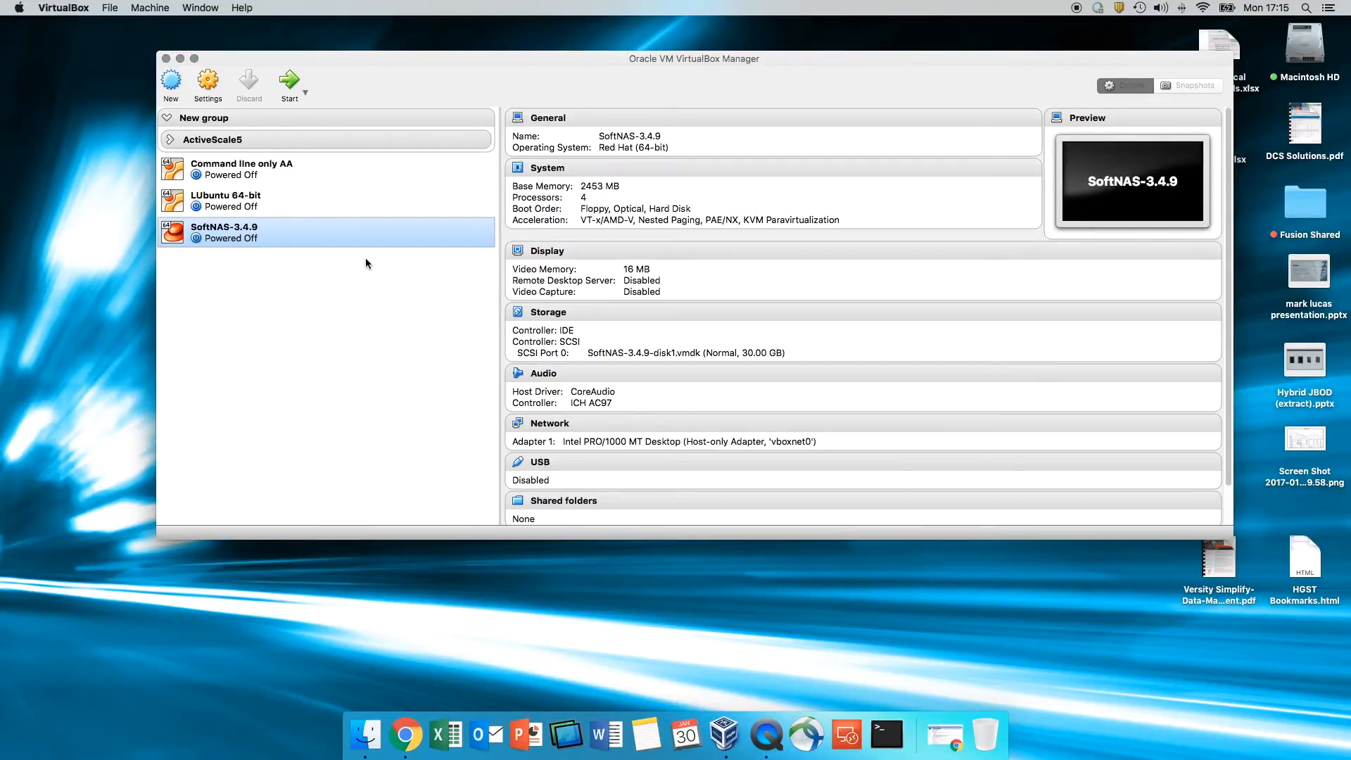
left_click(109, 5)
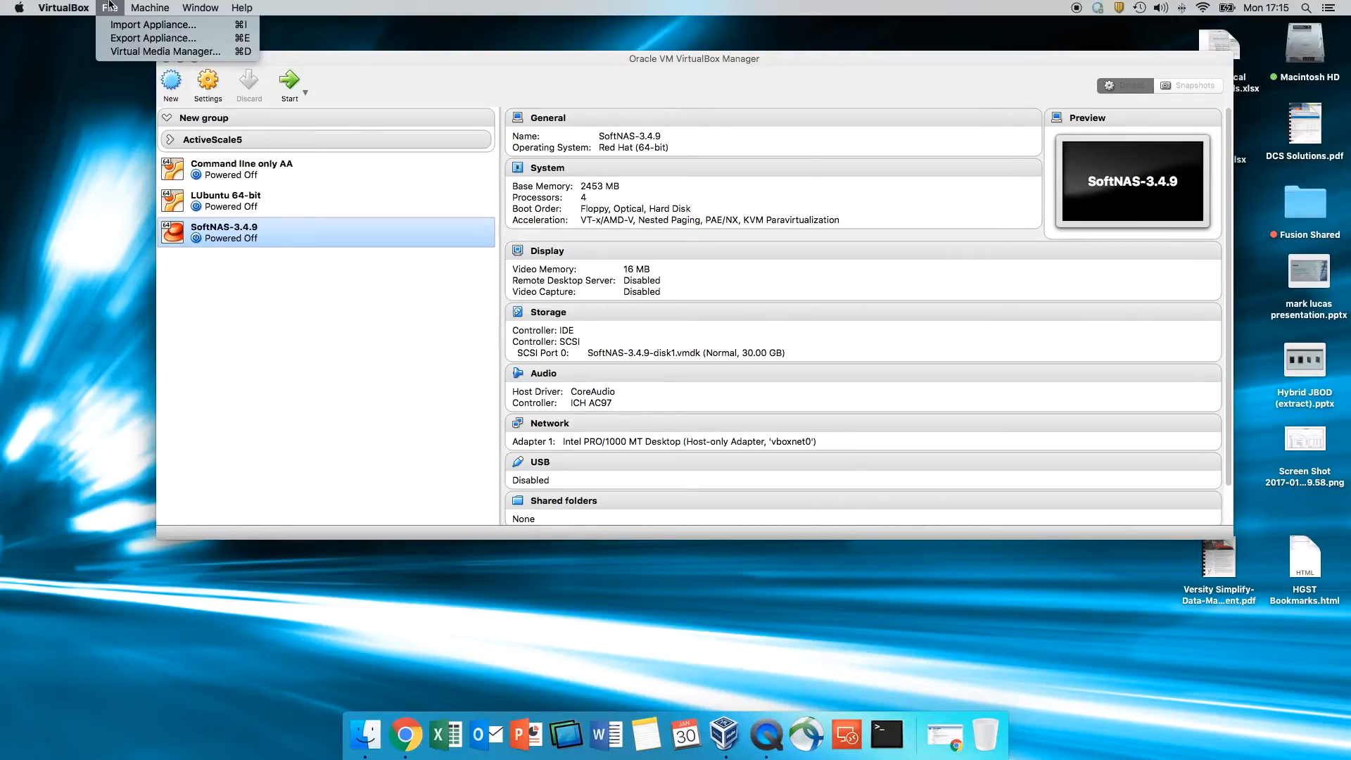
- Pick ActiveScale_V5.0_TestVM-system1.ovf from Downloads > V5_Rest_Test_VM-Alpha1 > controller as the import source
left_click(125, 26)
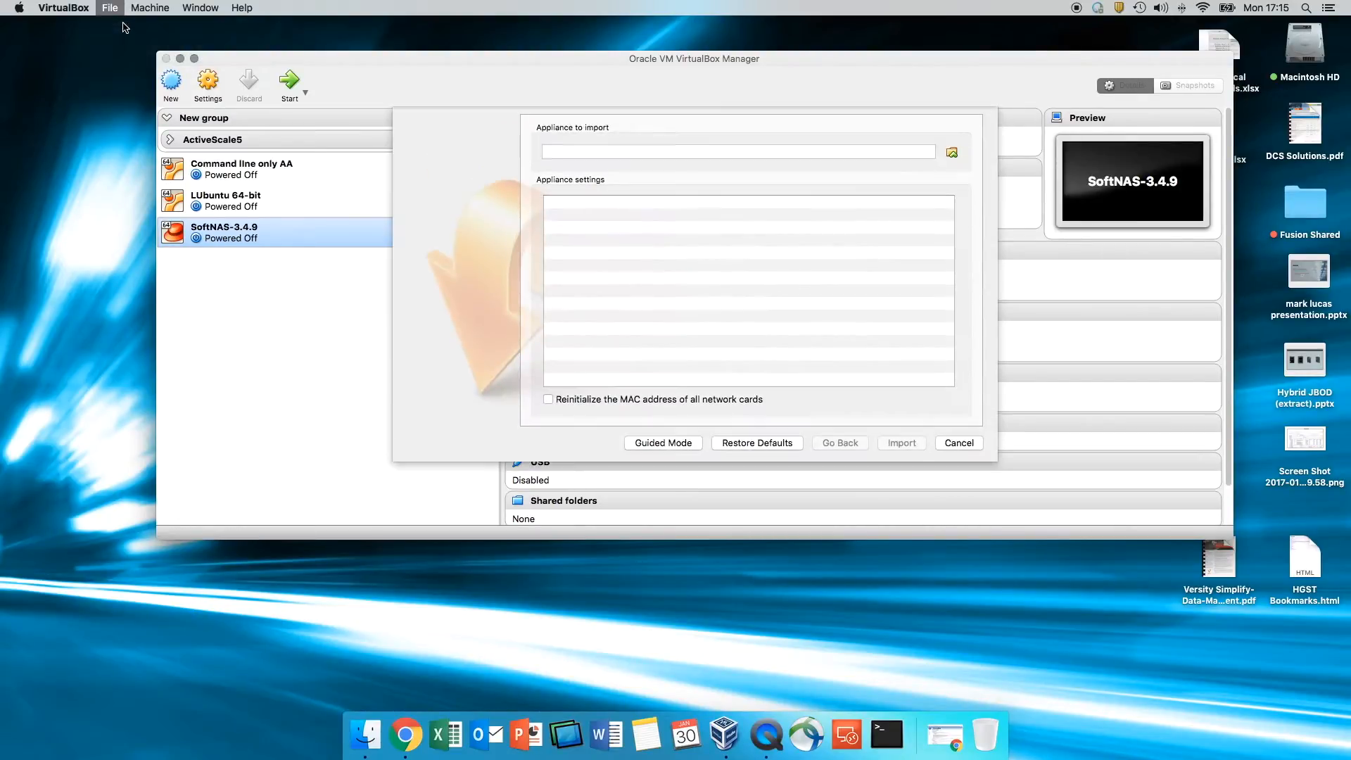
left_click(953, 153)
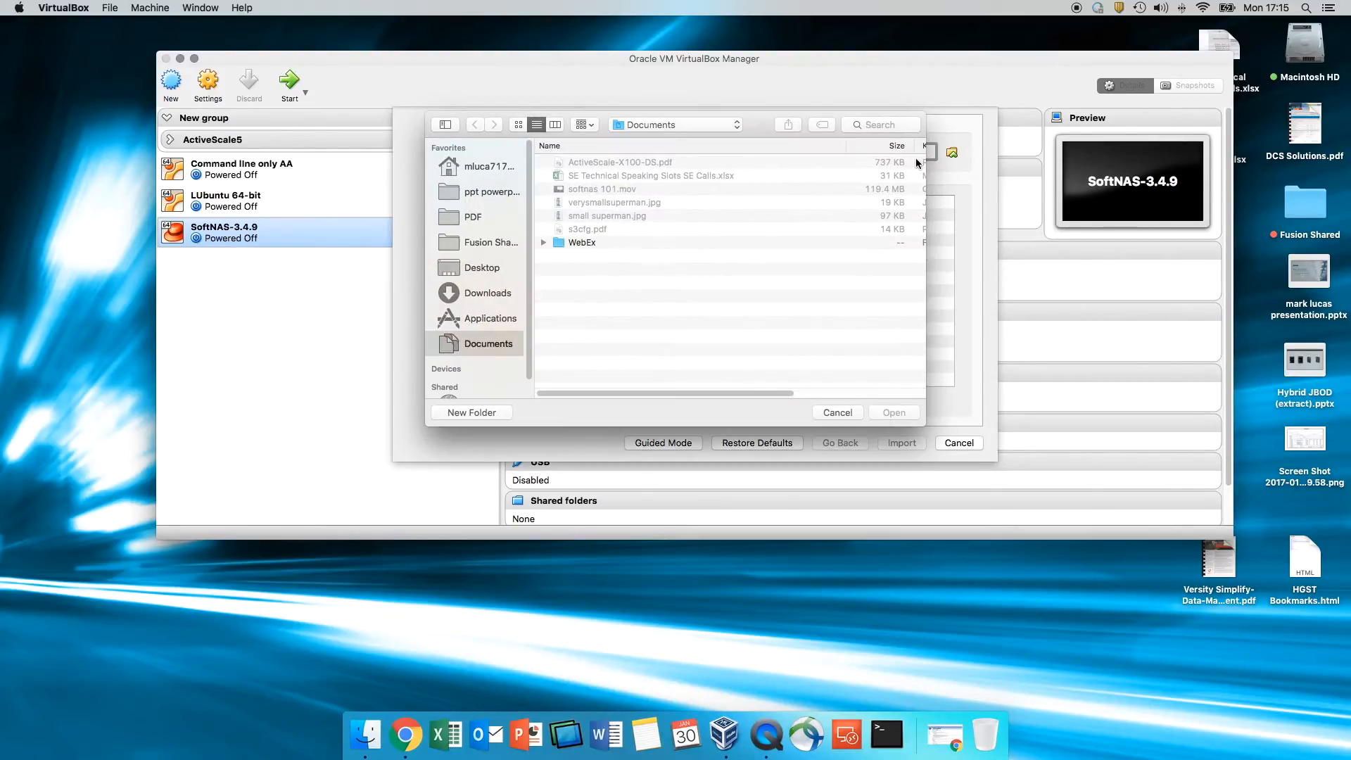
left_click(471, 291)
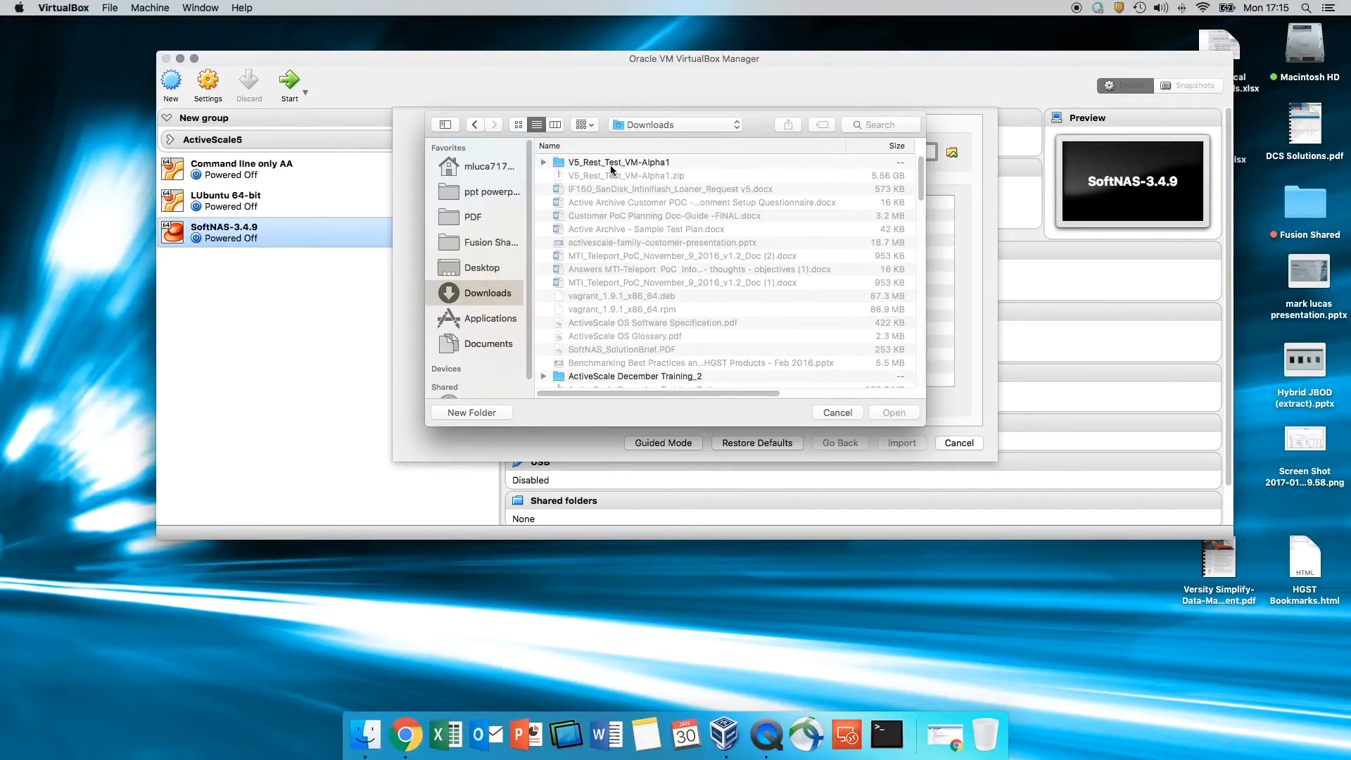
double_click(633, 168)
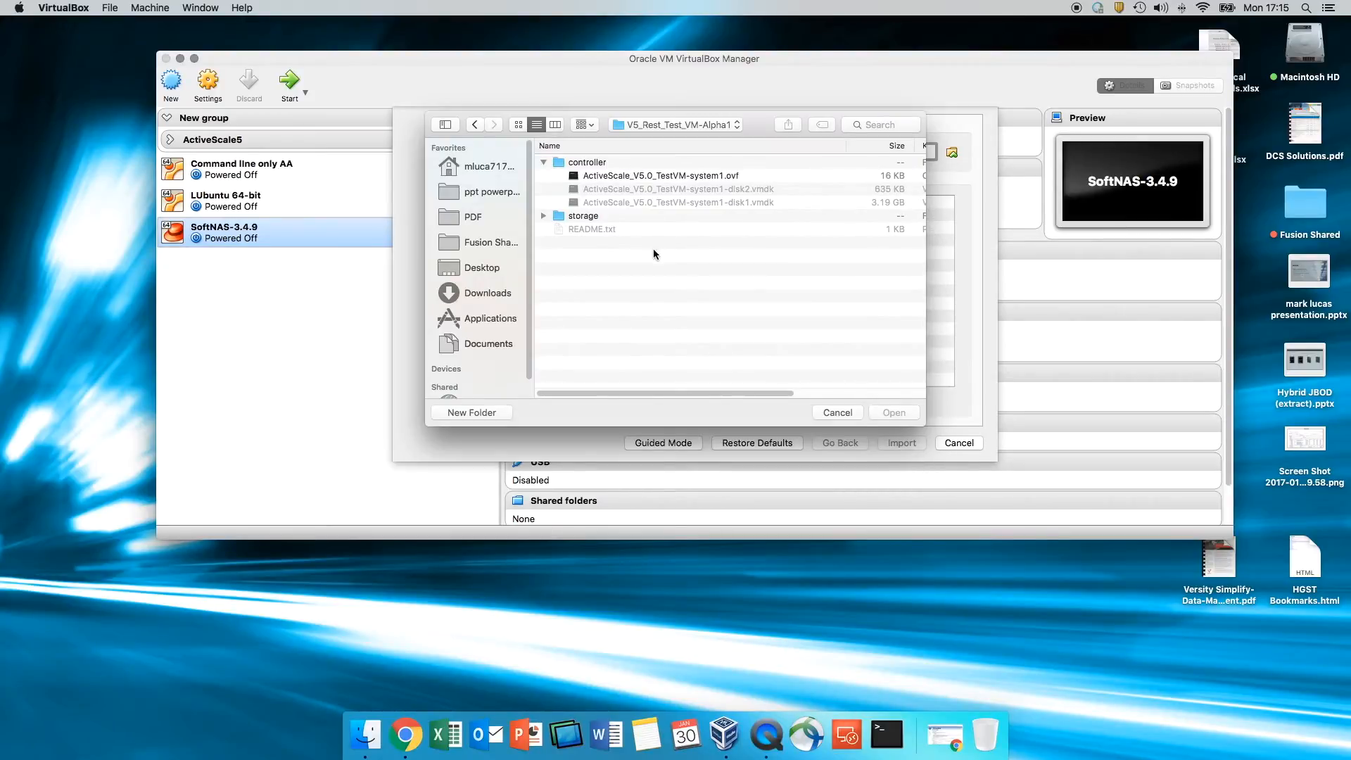
left_click(544, 216)
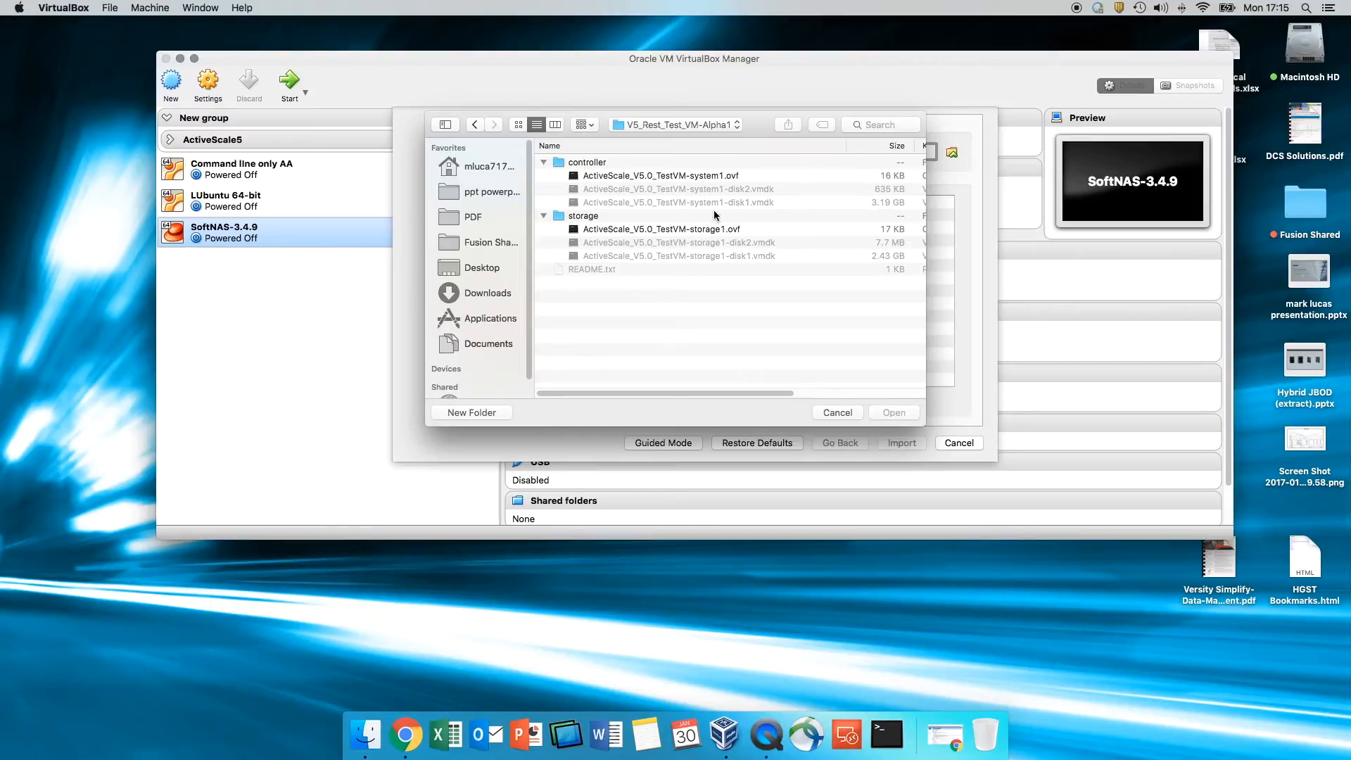
left_click(673, 176)
left_click(895, 414)
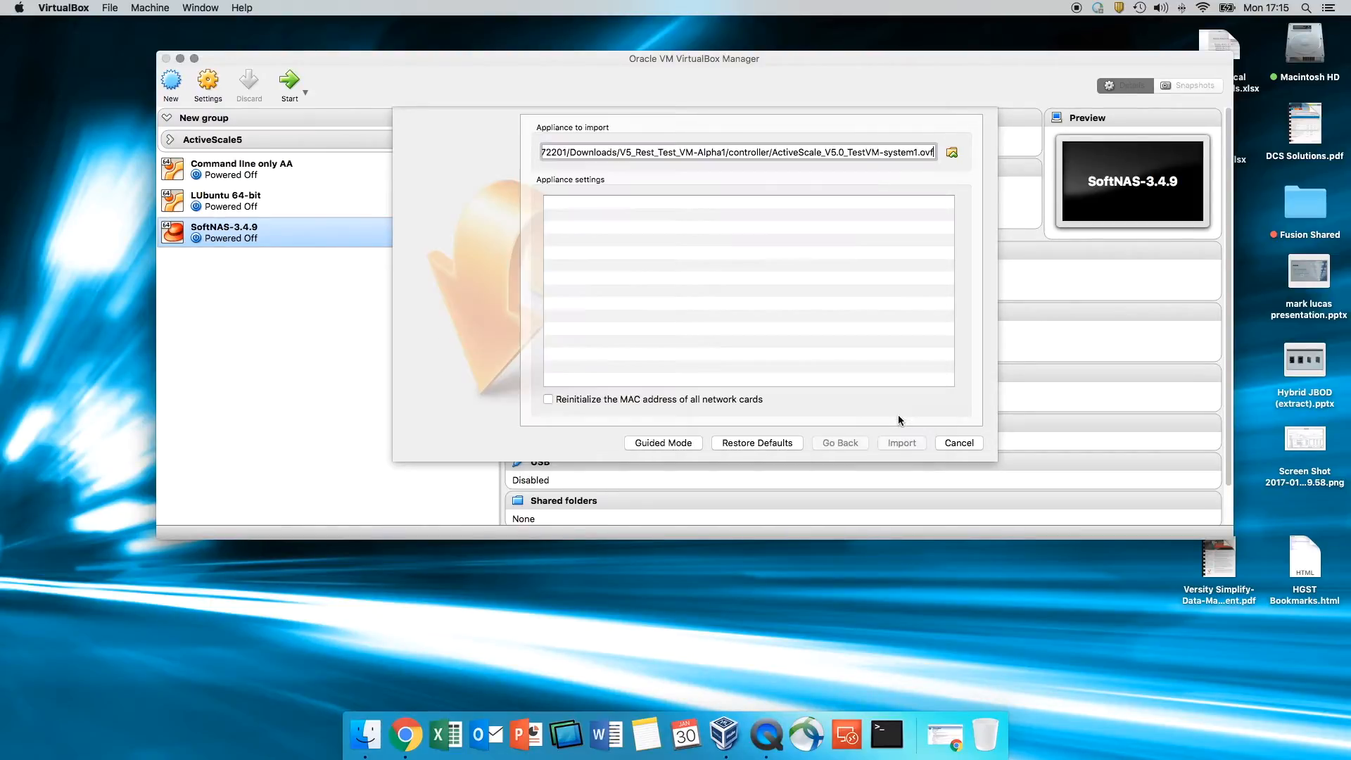
- Rename the appliance to 'ActiveScale_V5.0 Controller' and import it
left_click(777, 240)
left_click(798, 239)
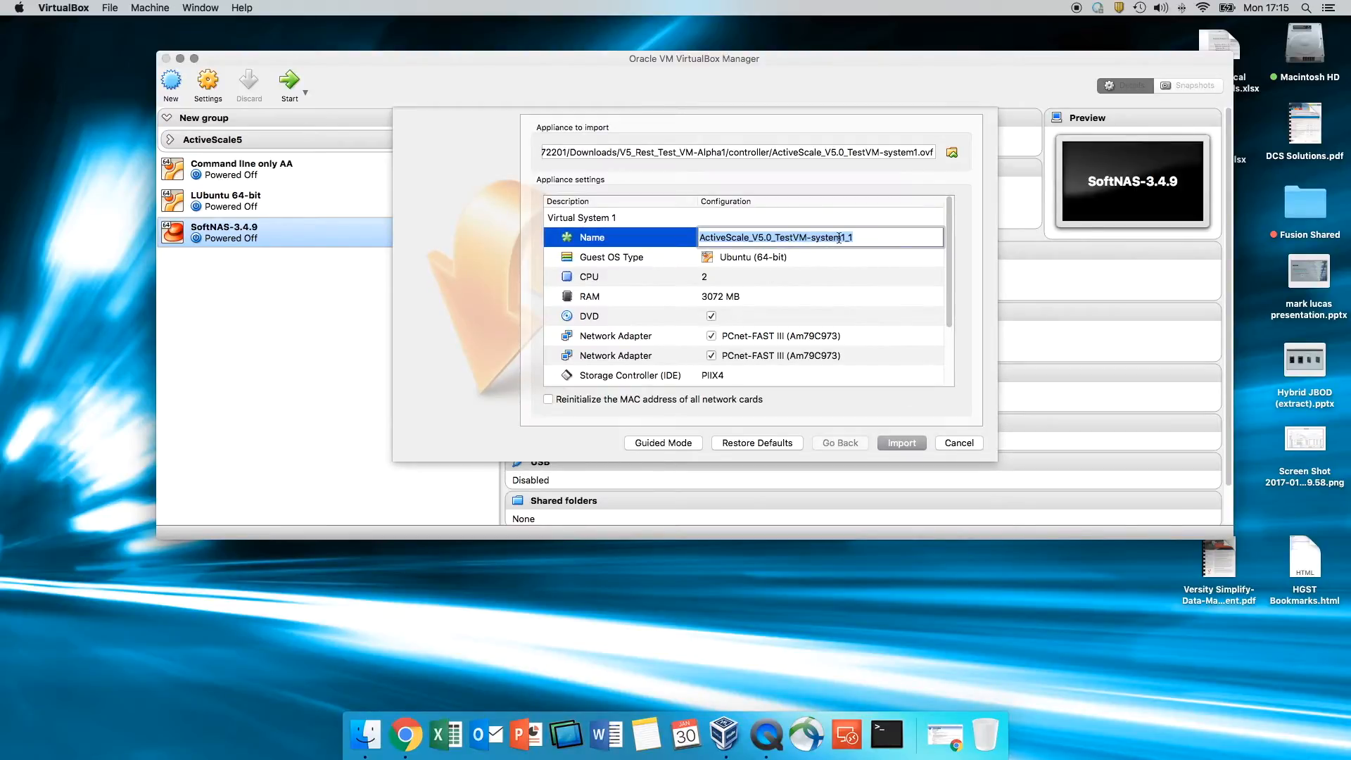
left_click_drag(842, 238, 776, 238)
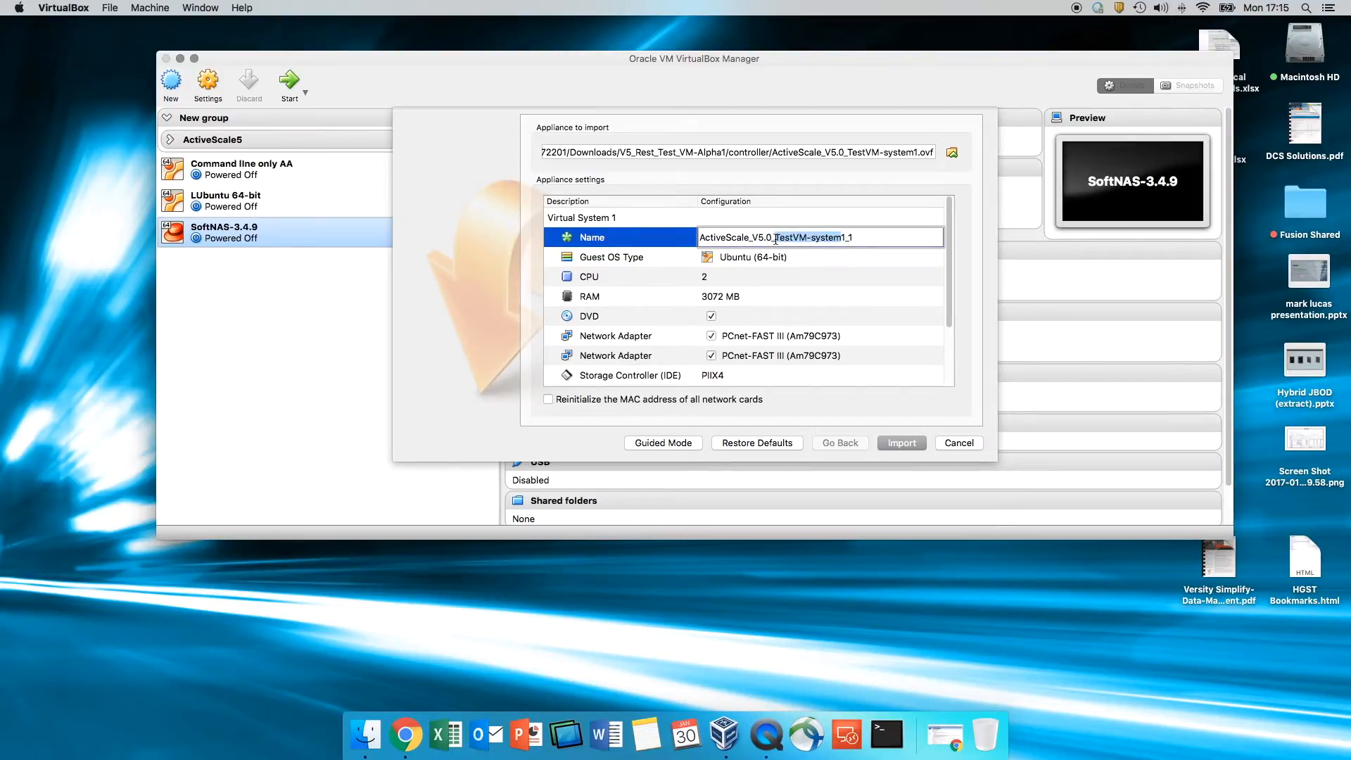
key("BackSpace")
key("BackSpace")
key("Delete")
type("Controller")
left_click(844, 297)
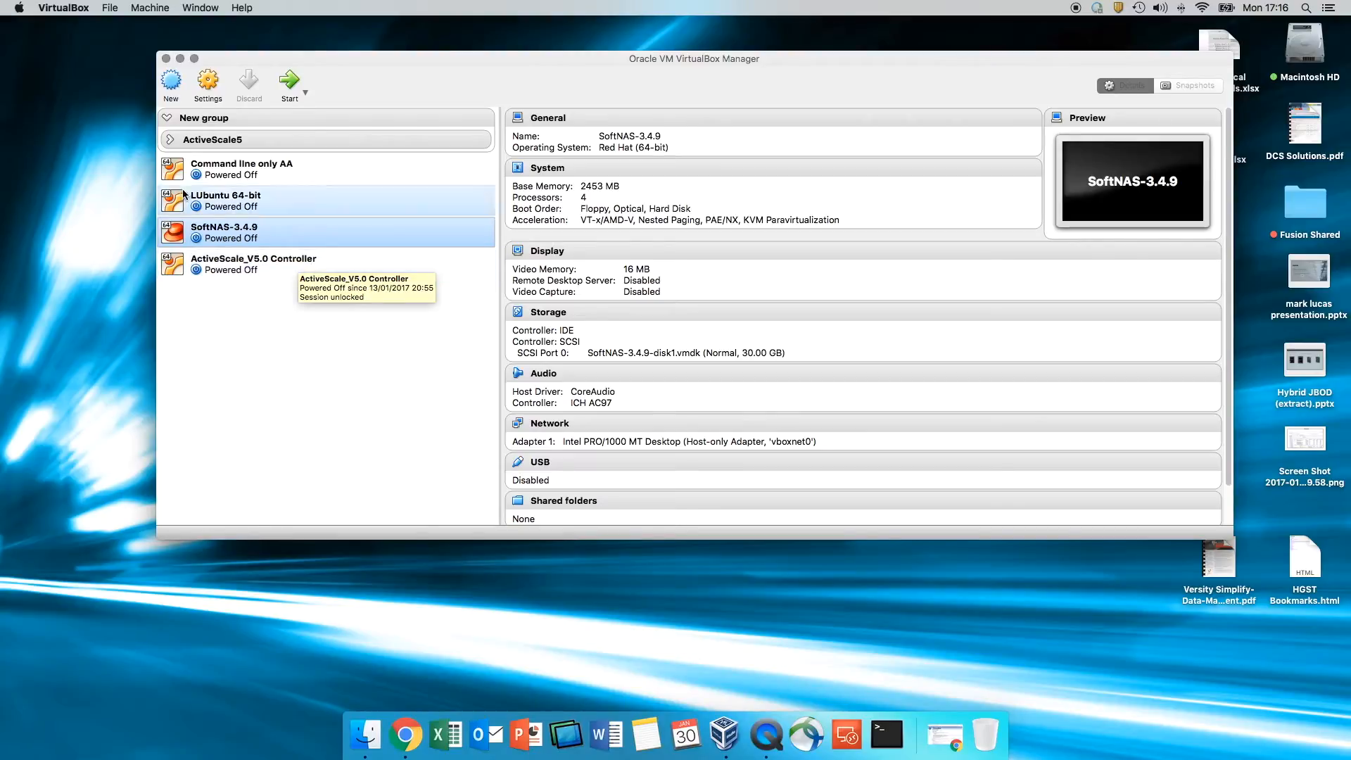
- Start a second import from ActiveScale_V5.0_TestVM-storage1.ovf in the V5_Rest_Test_VM-Alpha1 storage folder
left_click(106, 8)
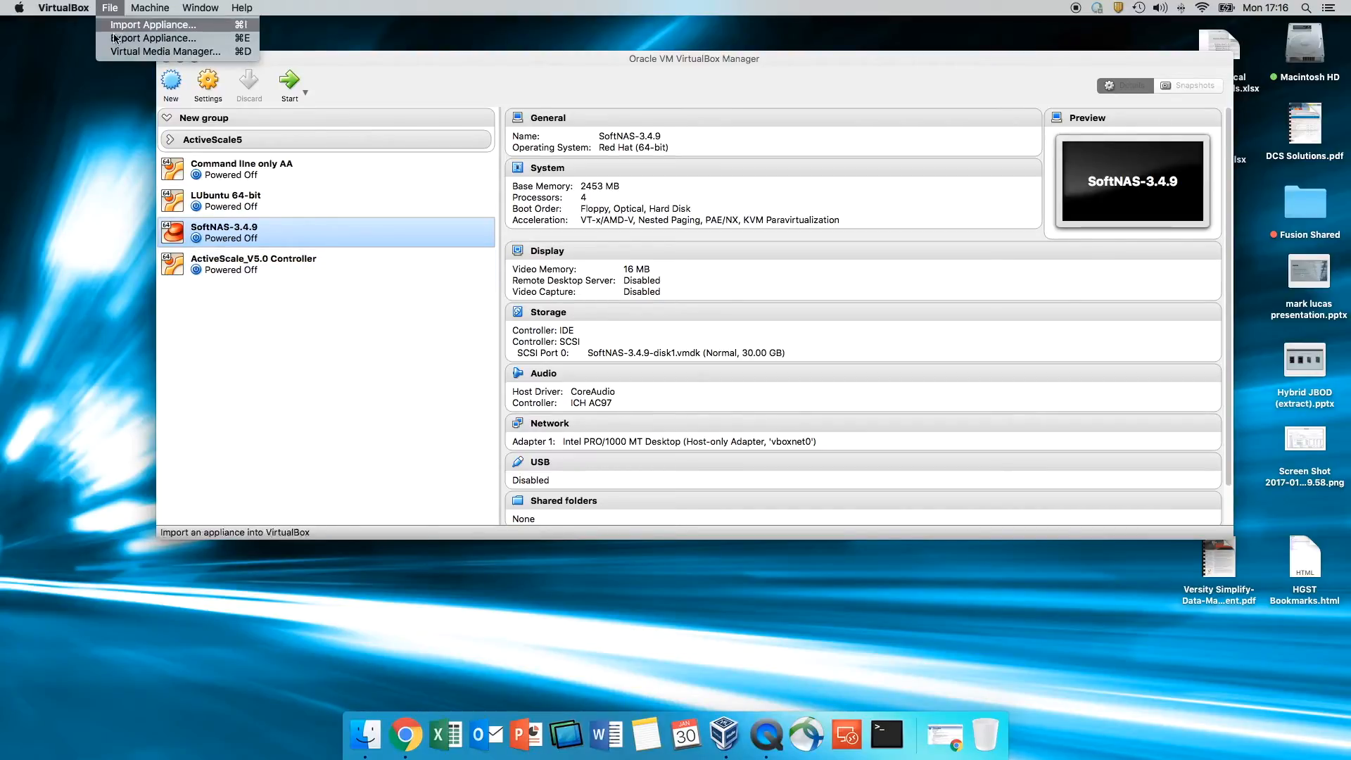
left_click(116, 26)
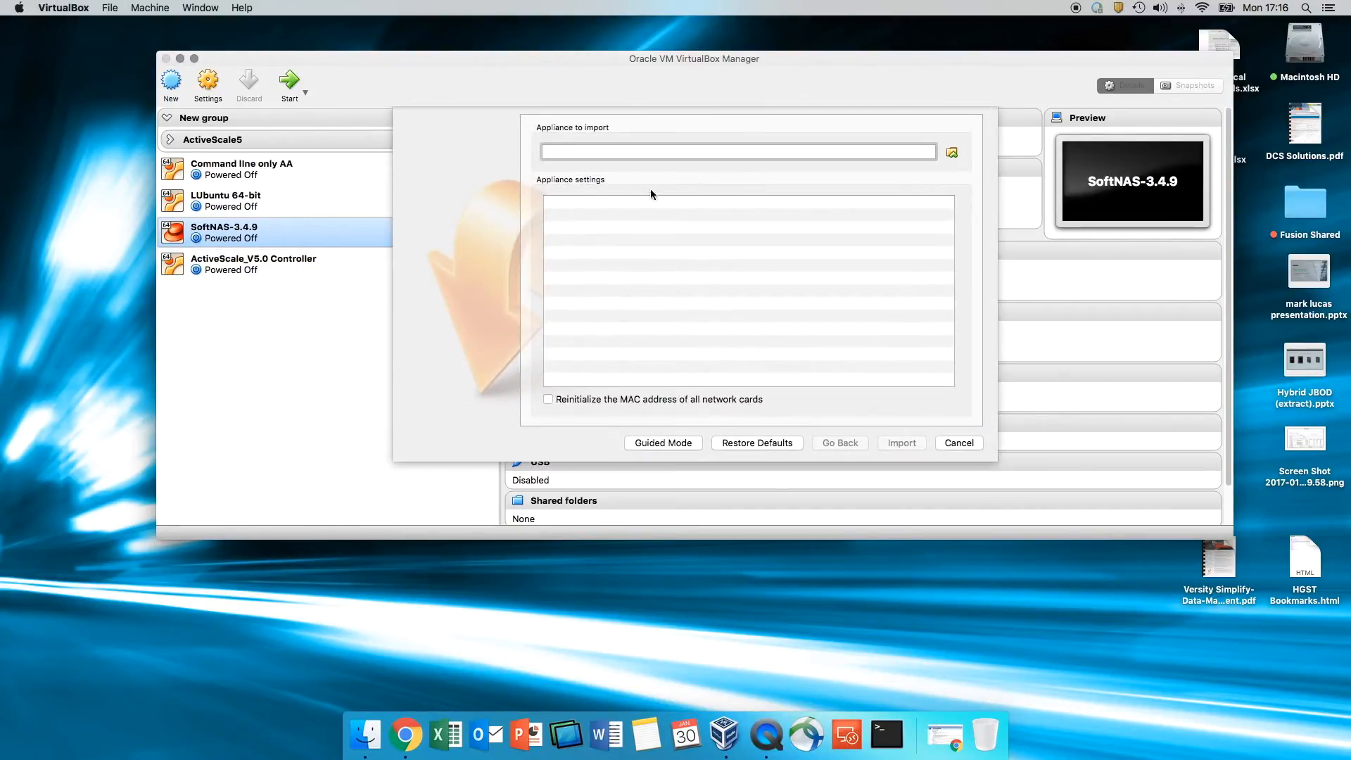
left_click(955, 154)
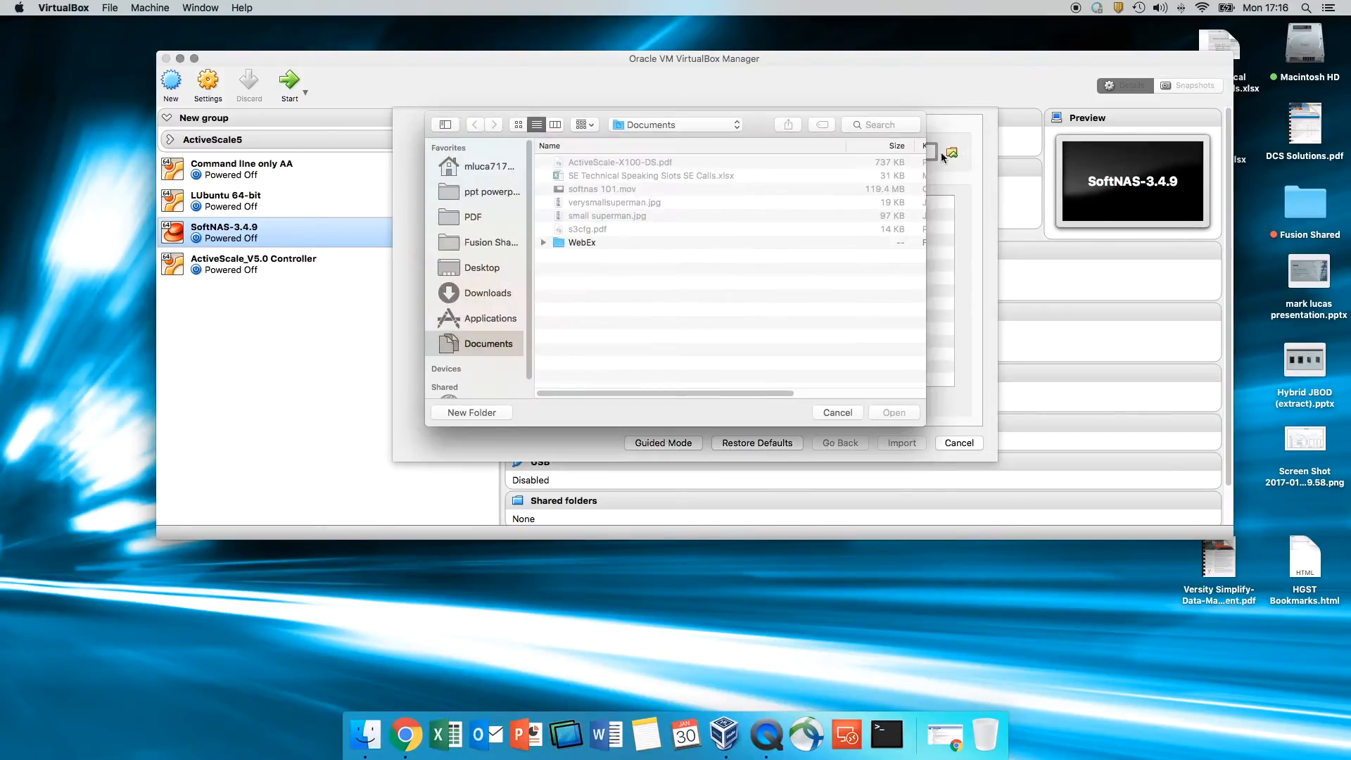
left_click(493, 266)
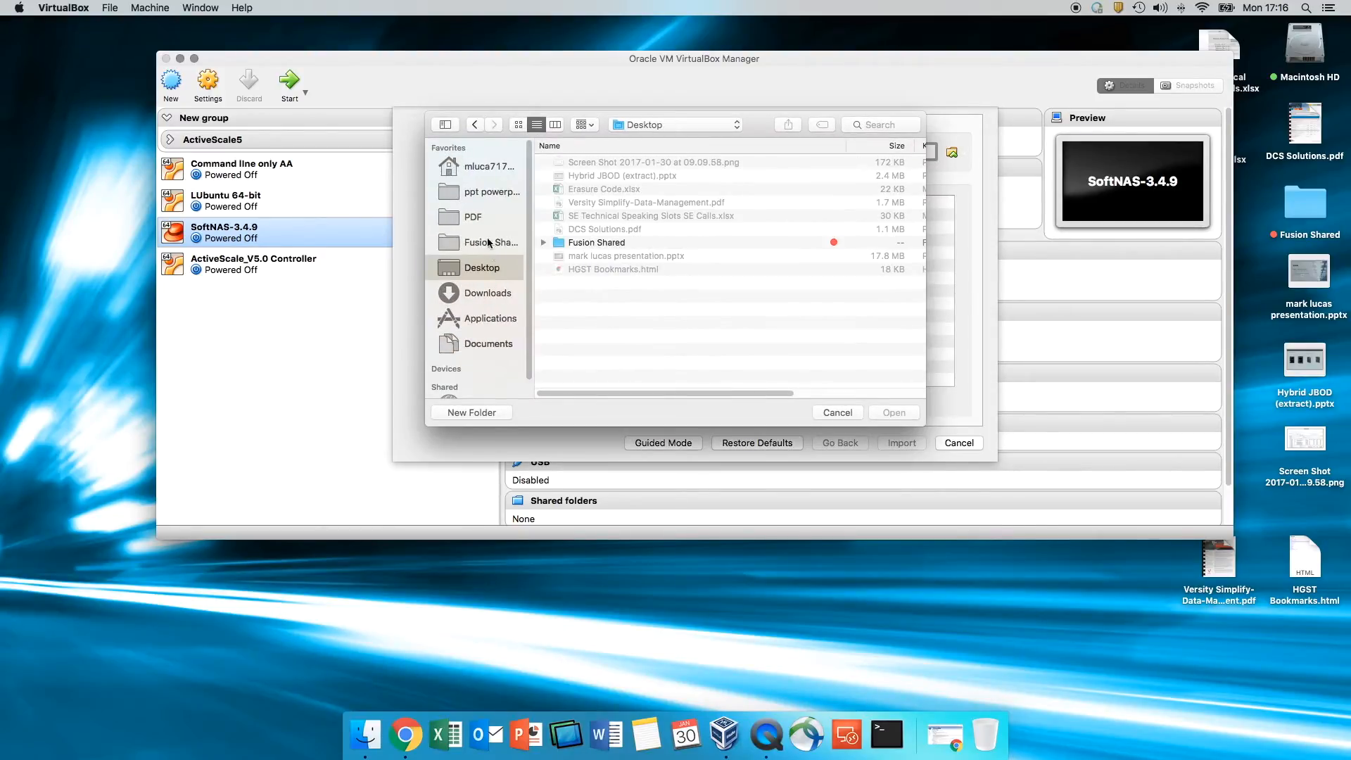
left_click(500, 302)
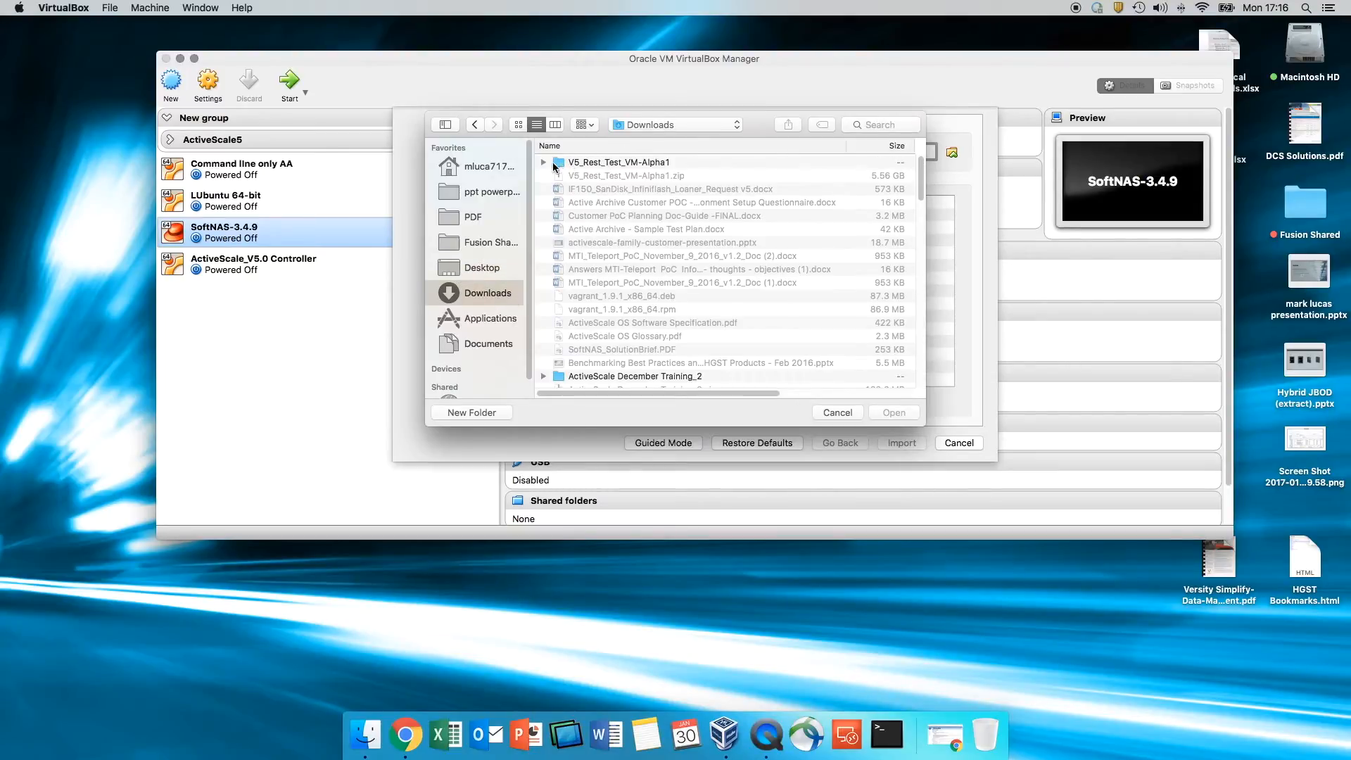
left_click(543, 163)
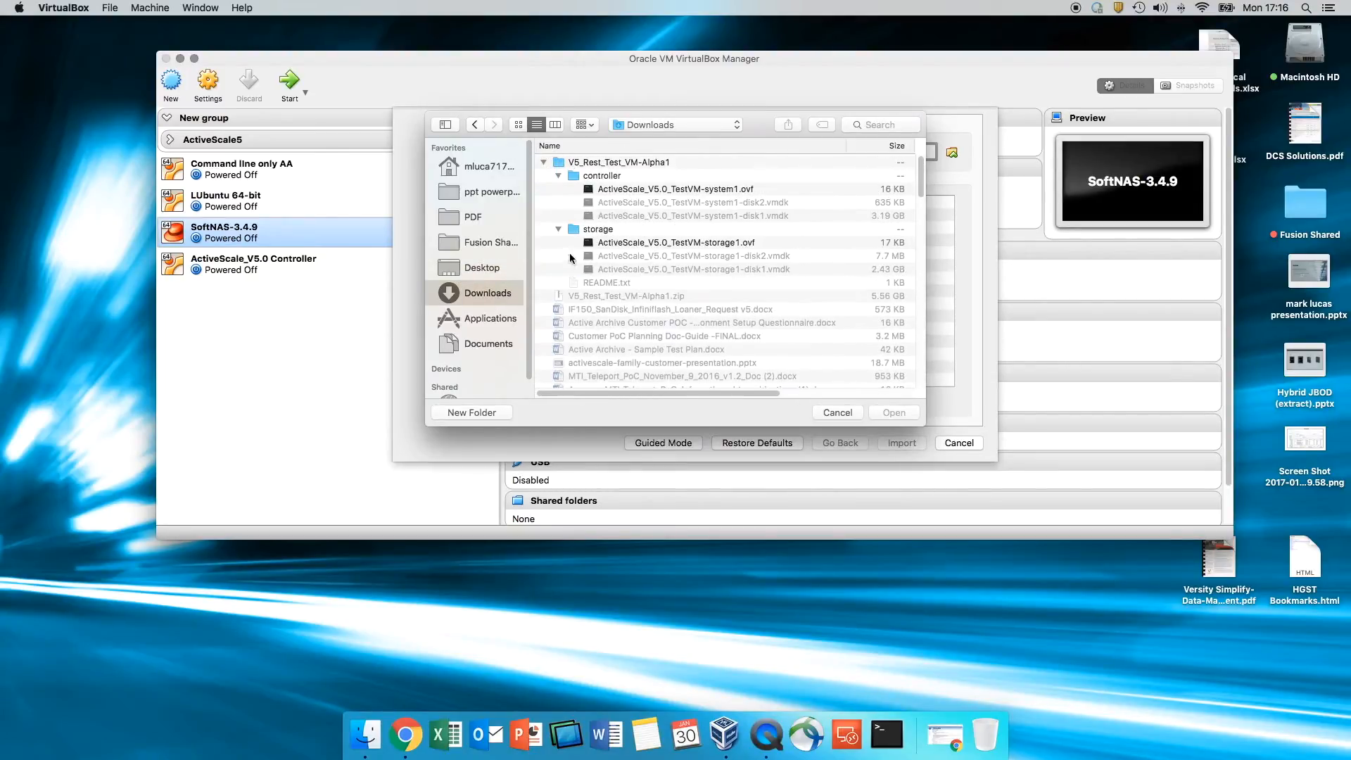
left_click(636, 242)
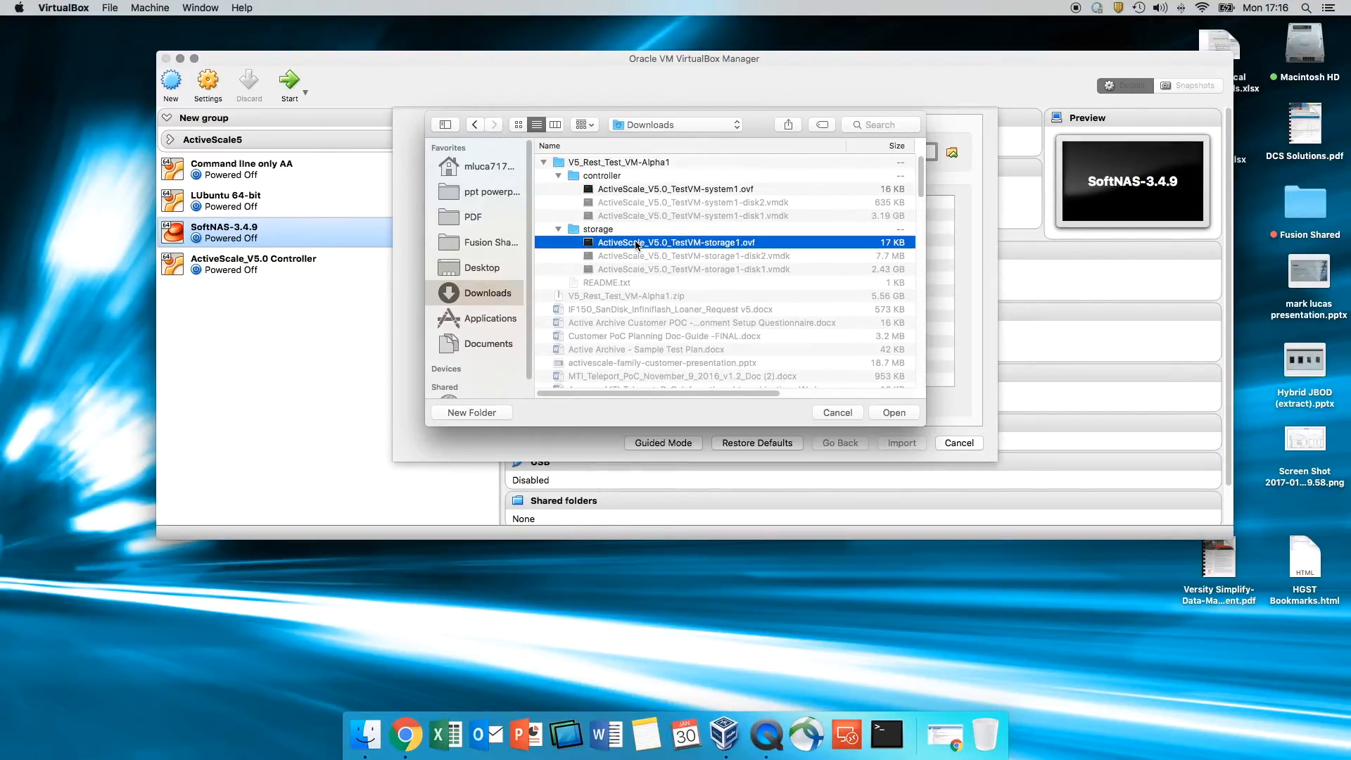
left_click(894, 413)
- Rename the storage appliance to 'ActiveScale_V5.0 Storage' and import it
left_click(781, 239)
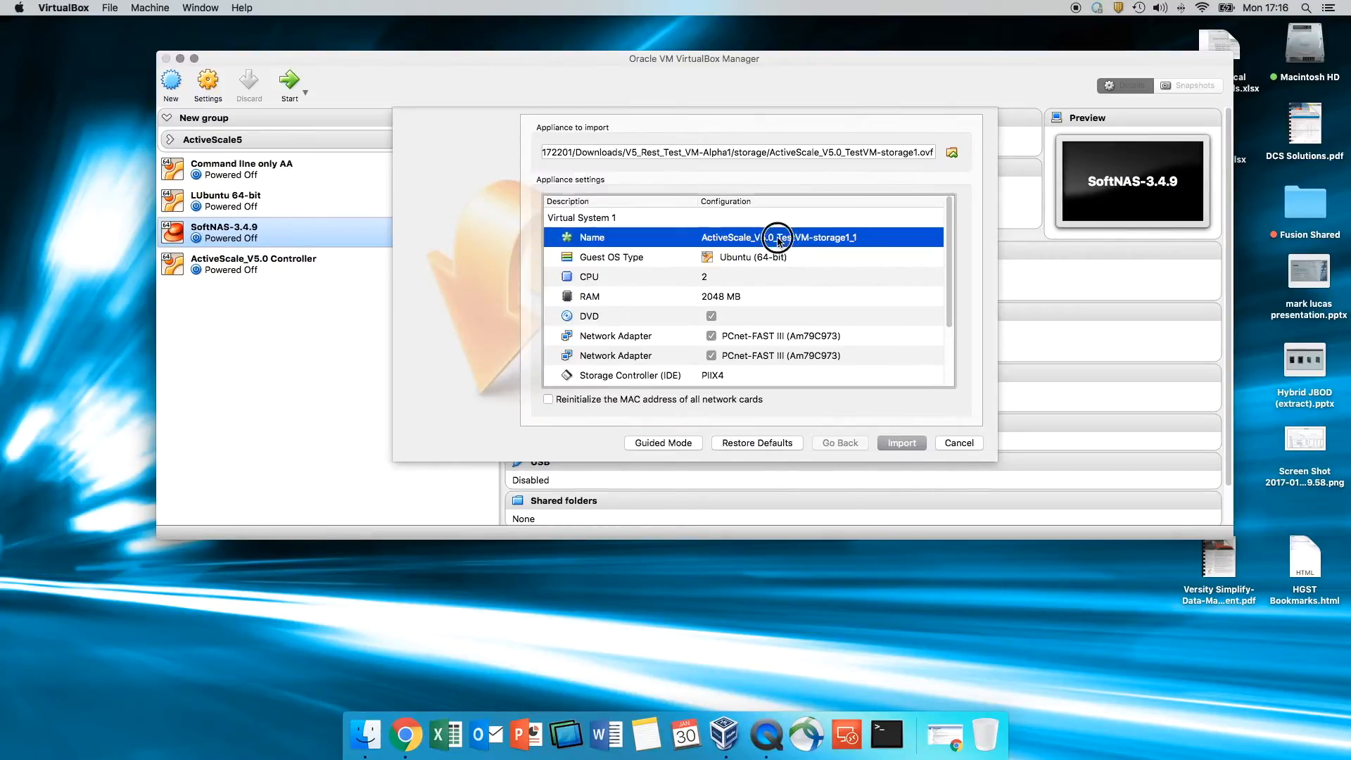
left_click(845, 242)
left_click(844, 244)
left_click(843, 244)
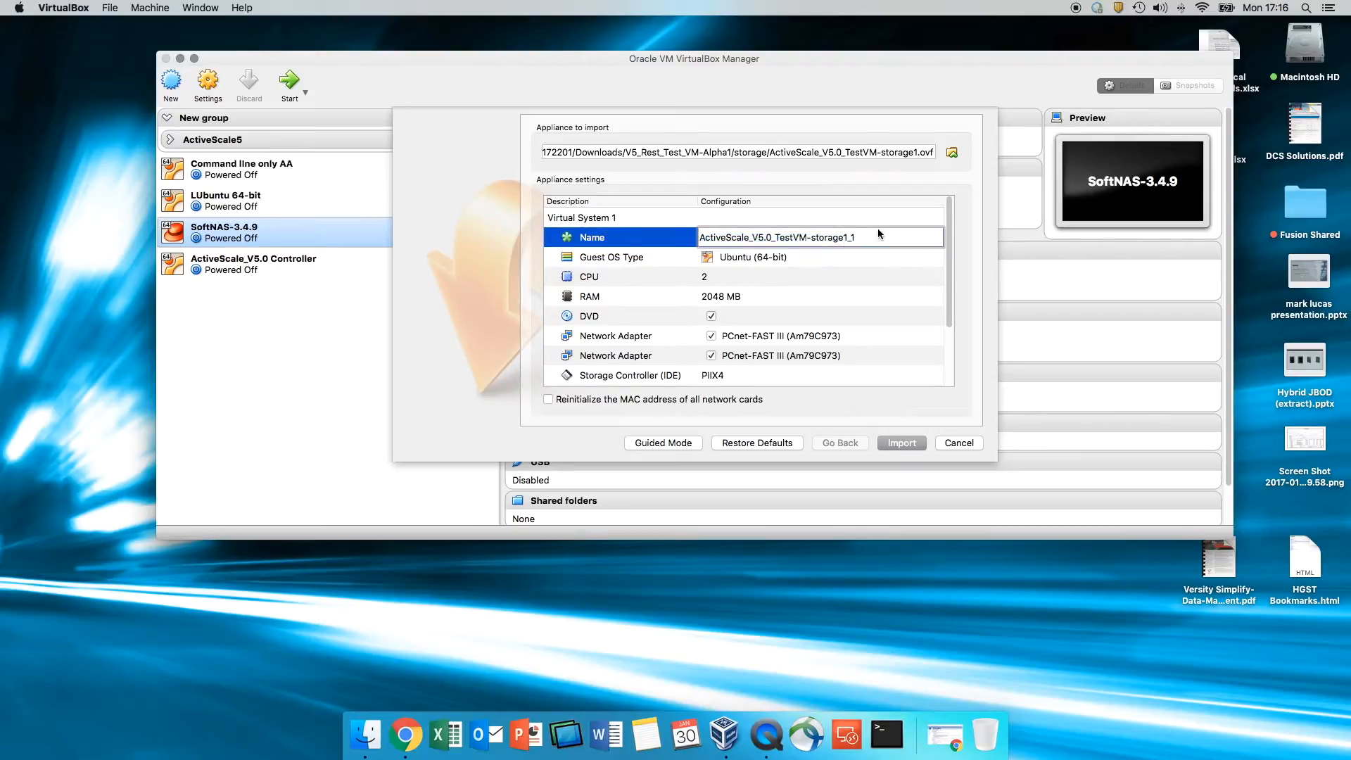
key("BackSpace")
key("BackSpace")
key("BackSpace")
key("BackSpace")
key("BackSpace")
key("BackSpace")
key("BackSpace")
key("BackSpace")
key("BackSpace")
key("BackSpace")
key("BackSpace")
key("BackSpace")
key("BackSpace")
key("BackSpace")
key("BackSpace")
key("BackSpace")
type("Storage")
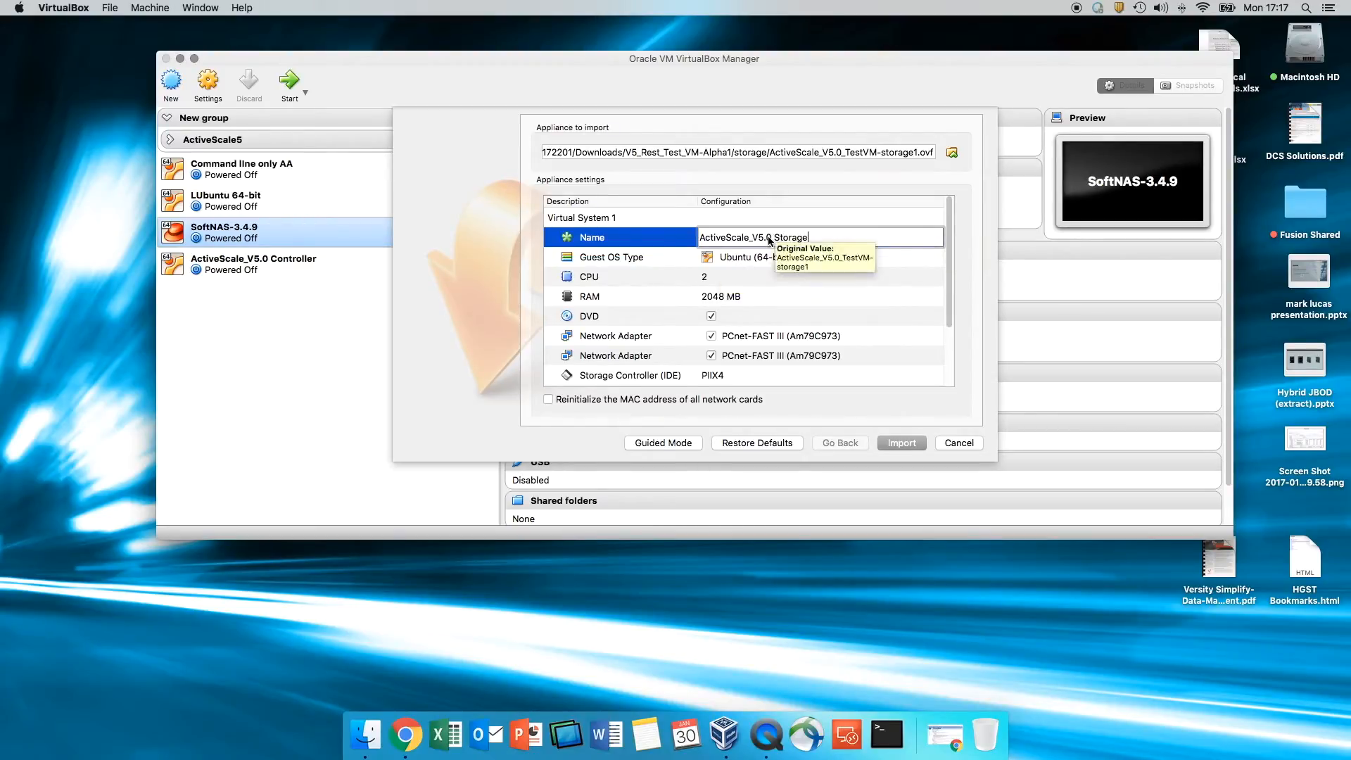
scroll(782, 346, "down", 3)
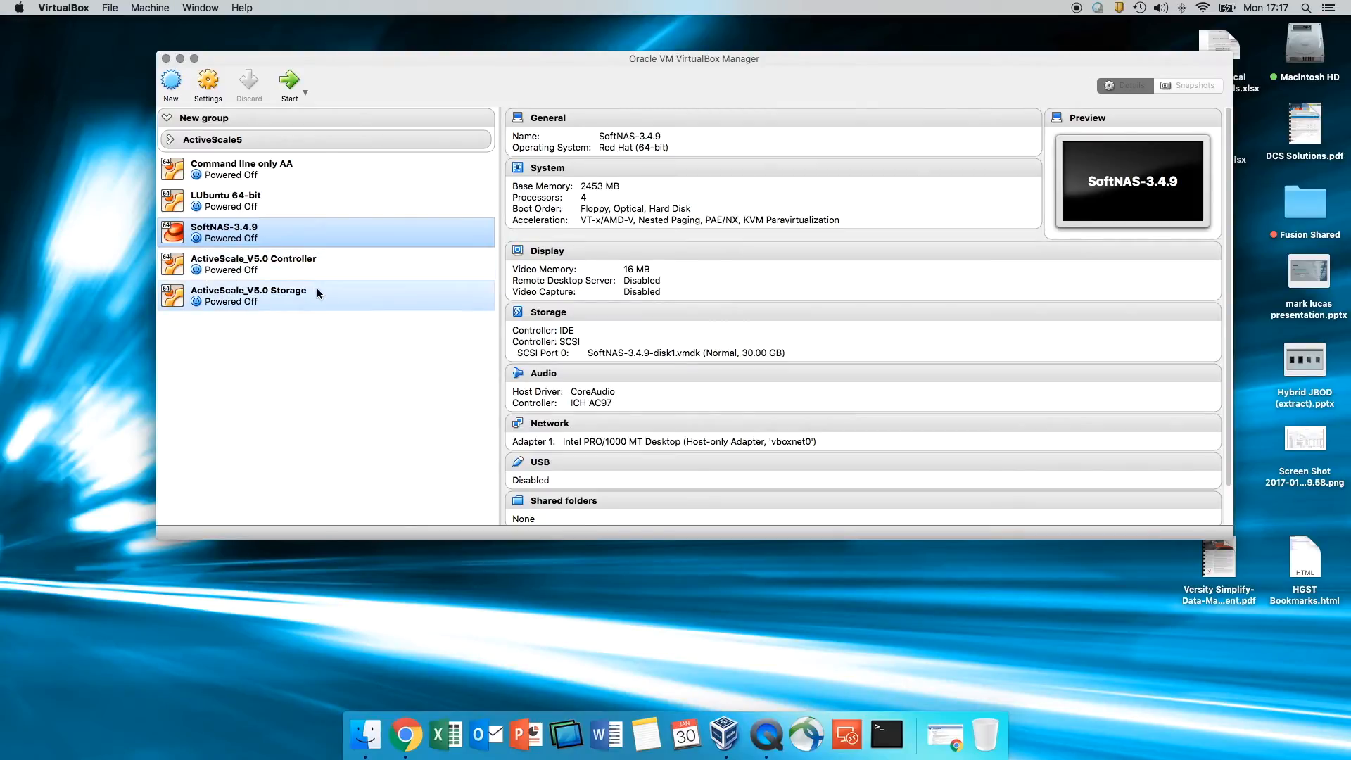
- Group the Controller VM into New group 2, then drag Storage and LUbuntu 64-bit into it
right_click(282, 273)
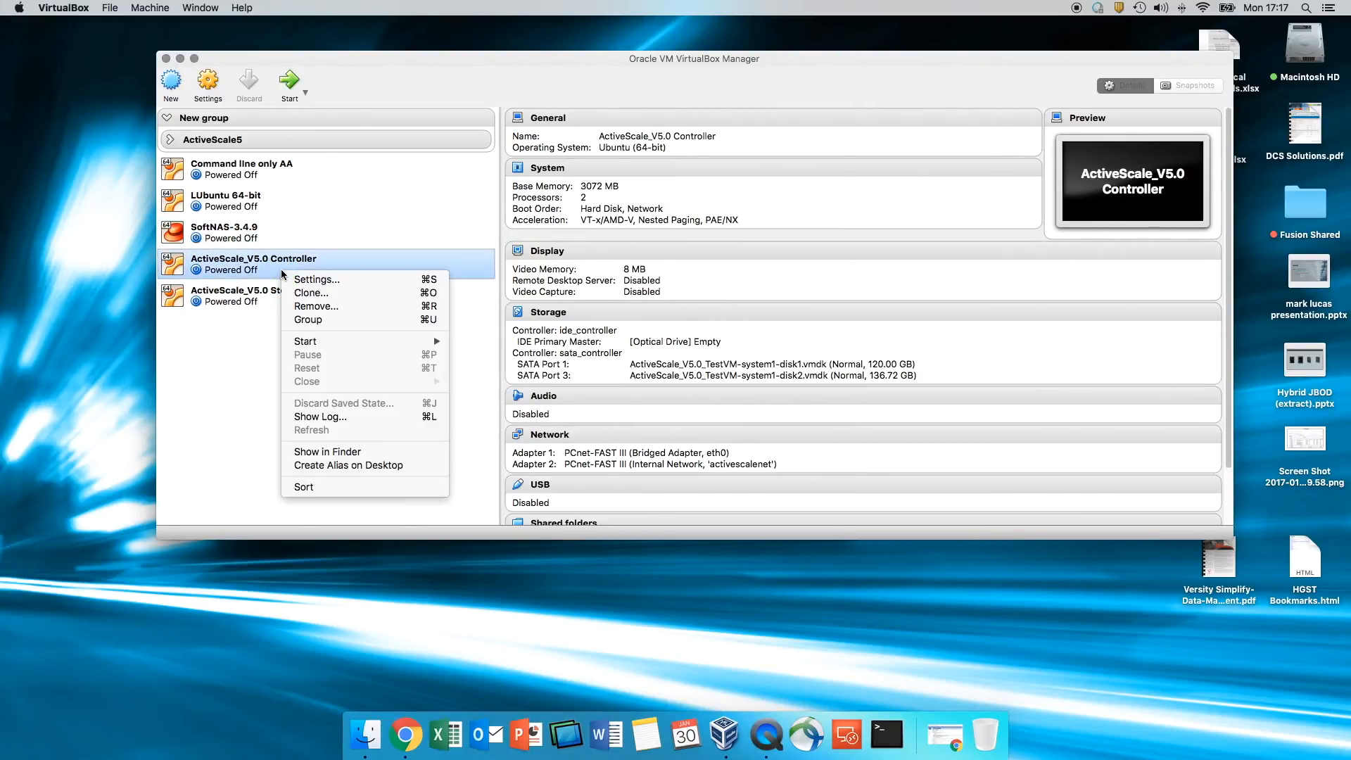
left_click(303, 321)
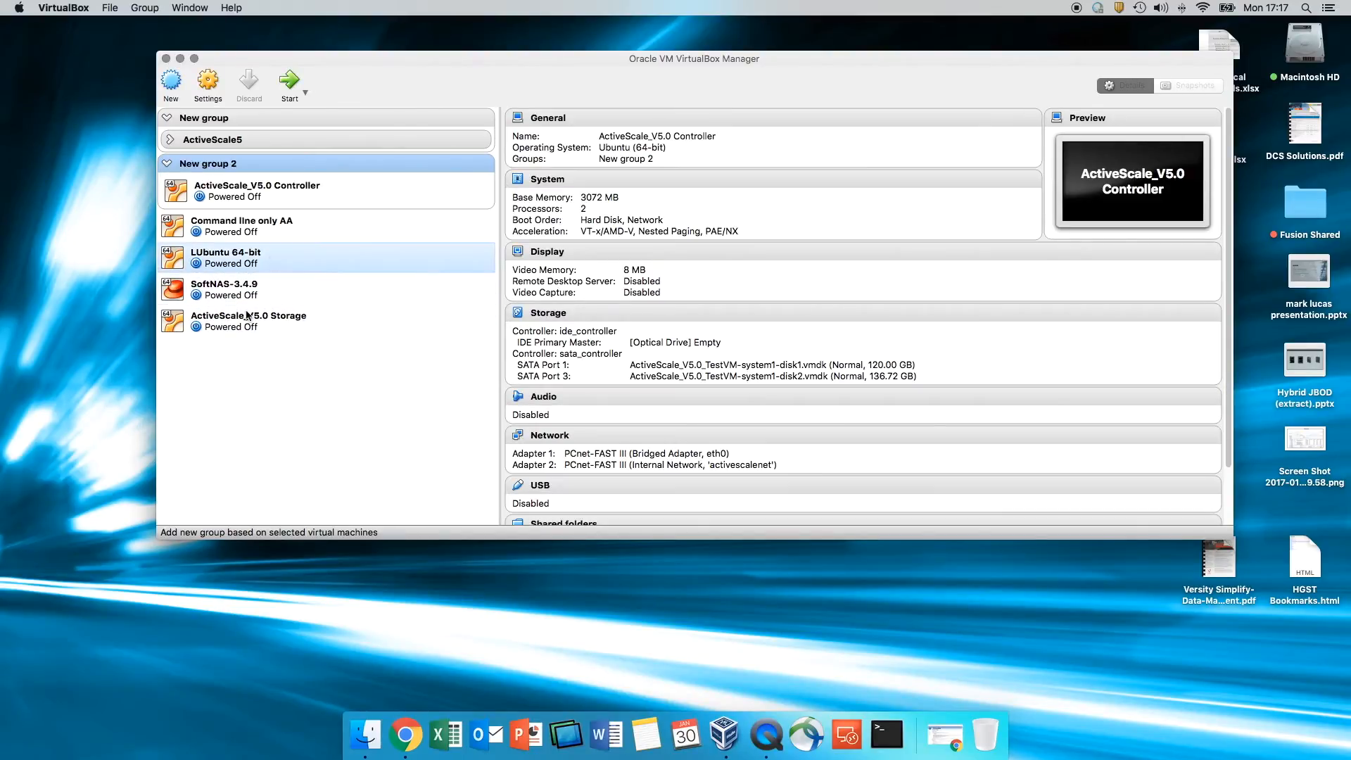
left_click(235, 328)
left_click_drag(235, 328, 267, 196)
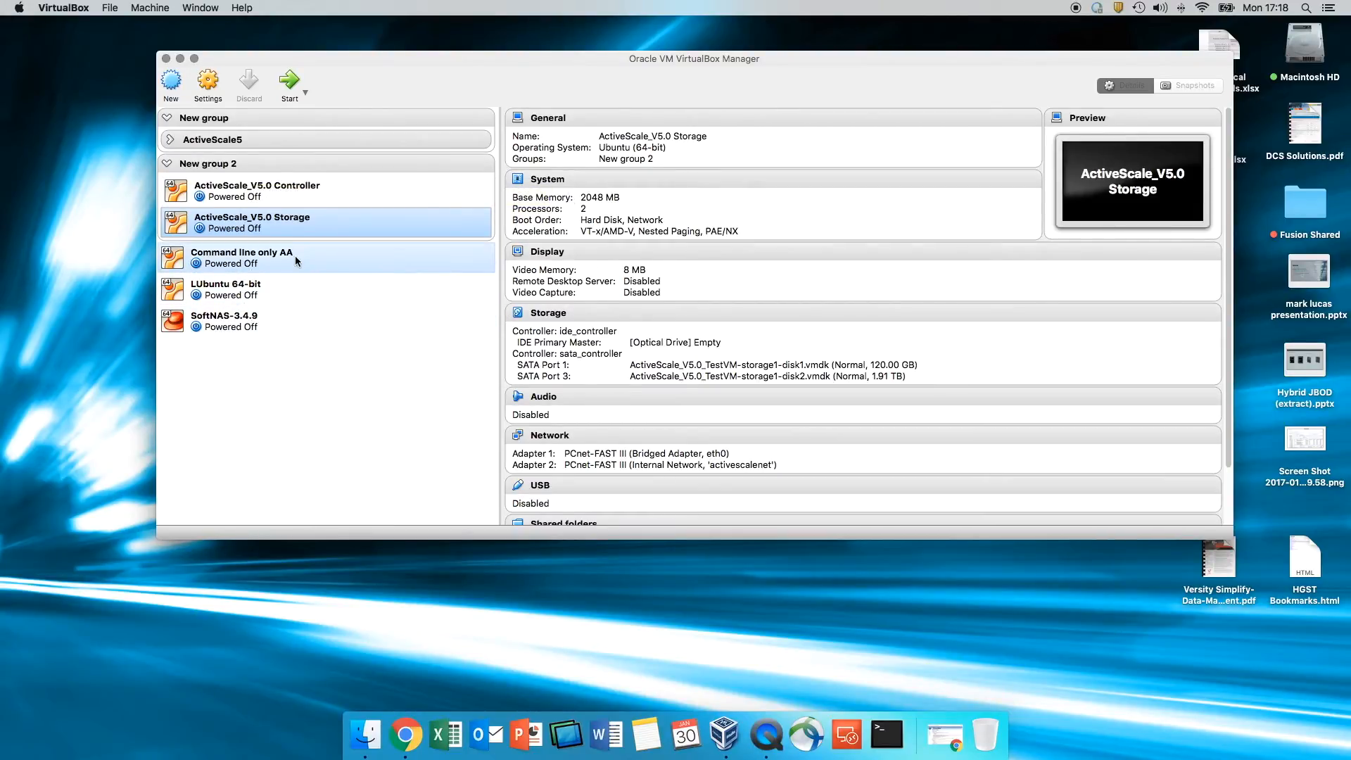
left_click_drag(243, 290, 290, 201)
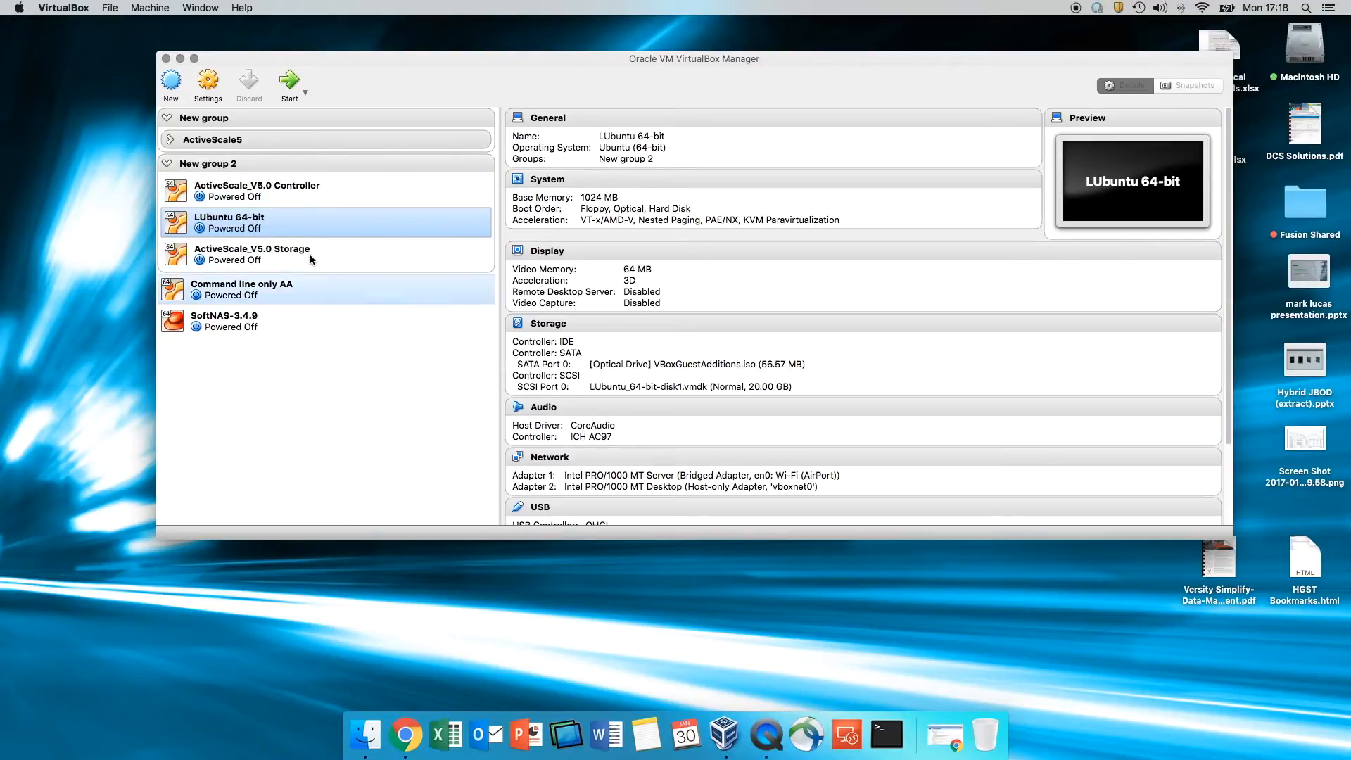
left_click(74, 7)
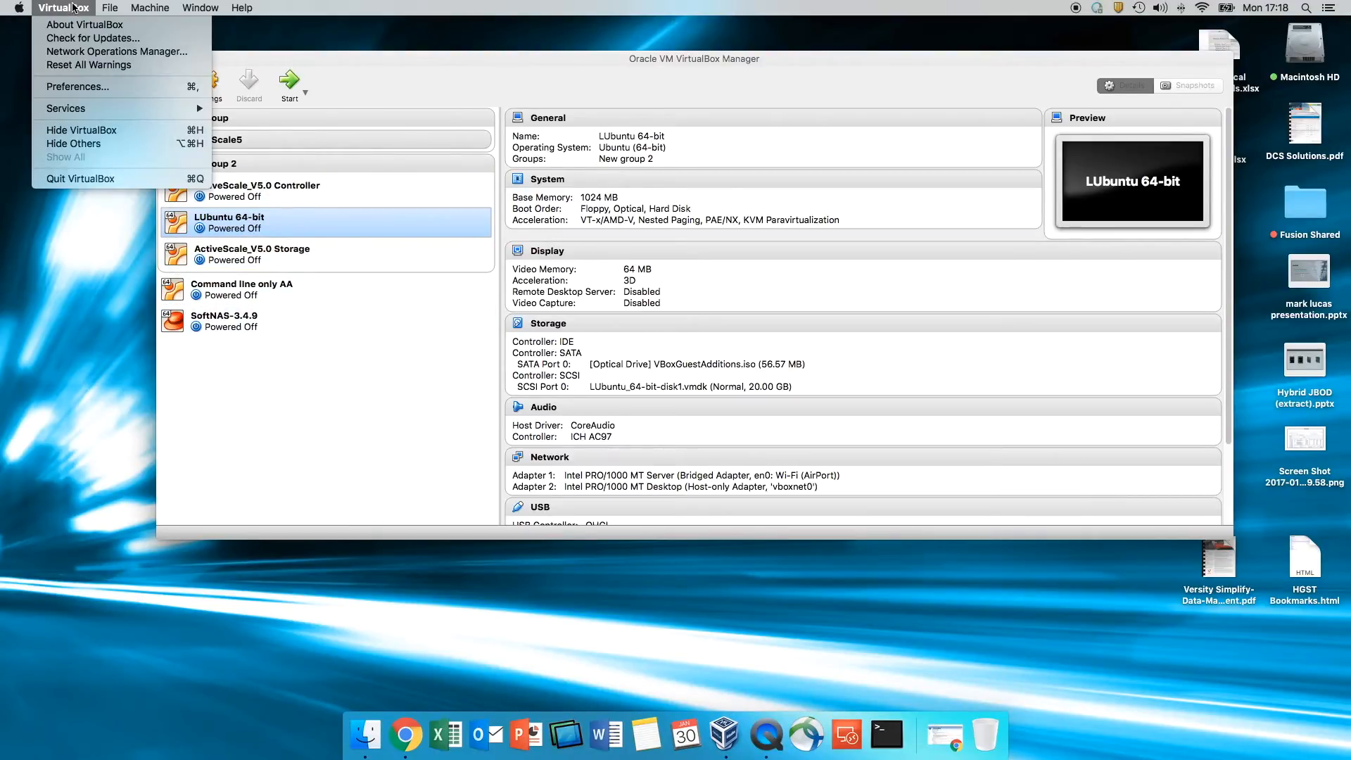
left_click(85, 87)
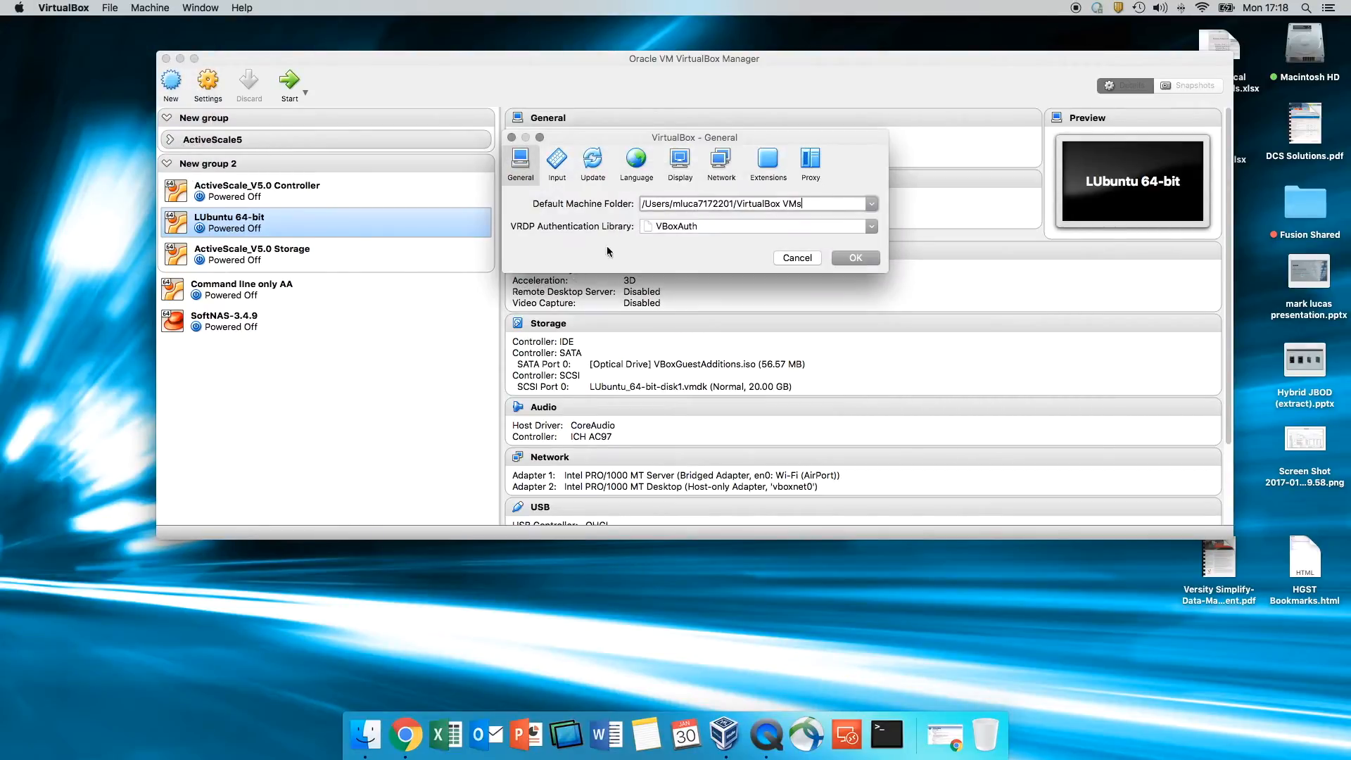
left_click(729, 161)
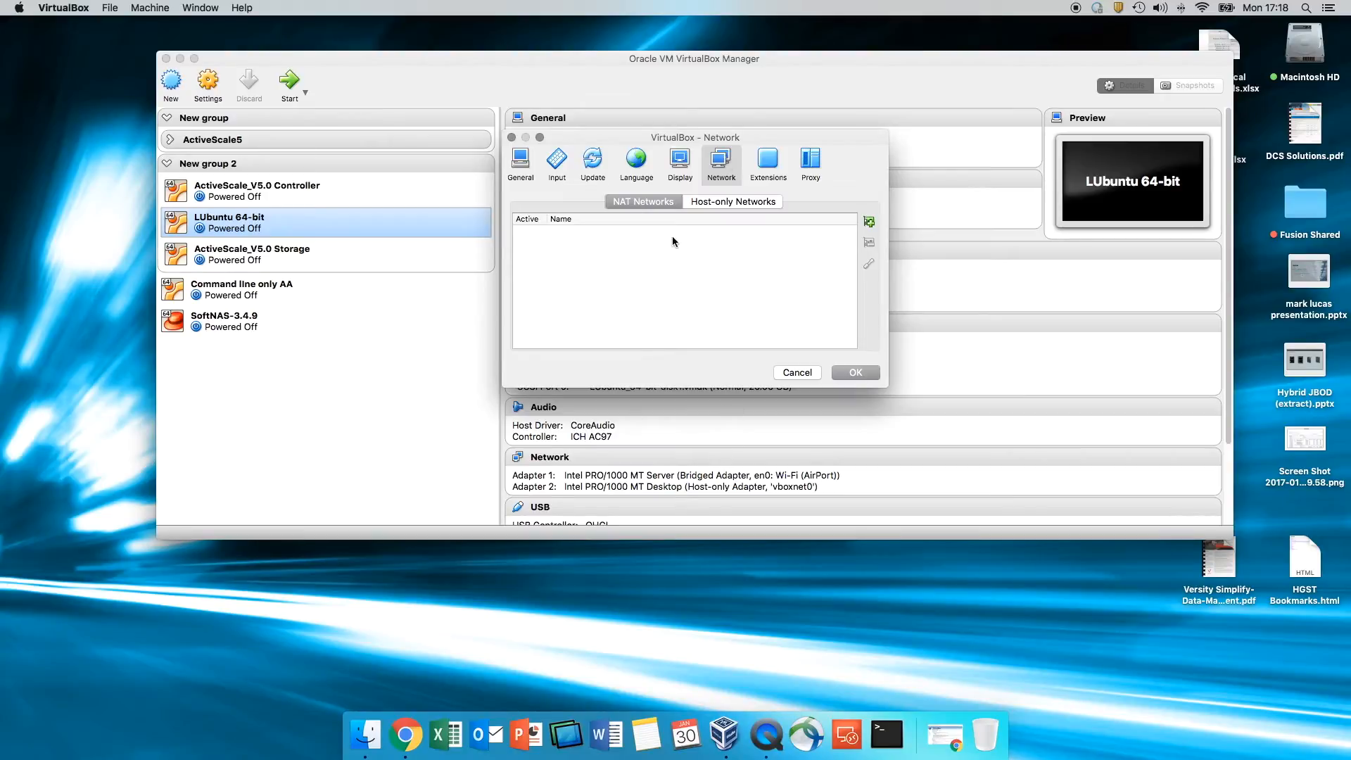
left_click(729, 202)
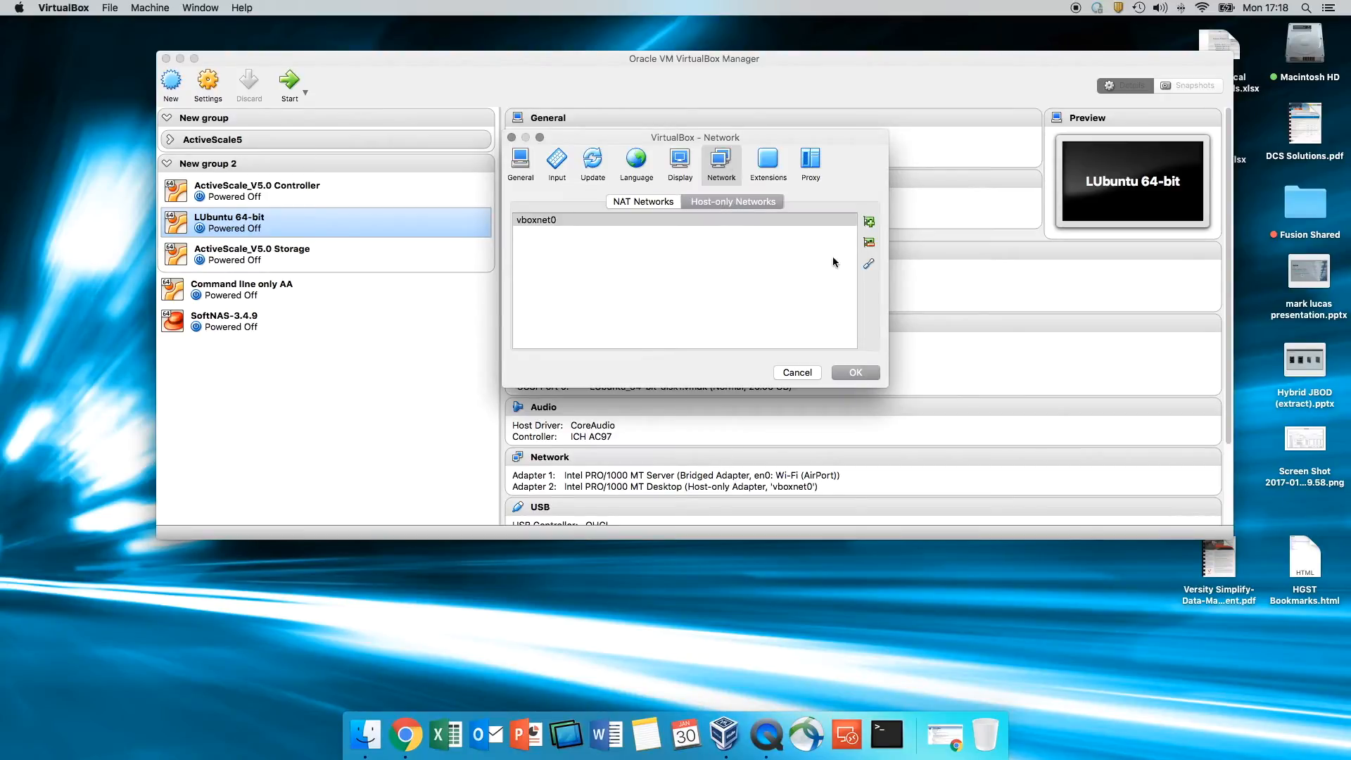
mouse_move(699, 228)
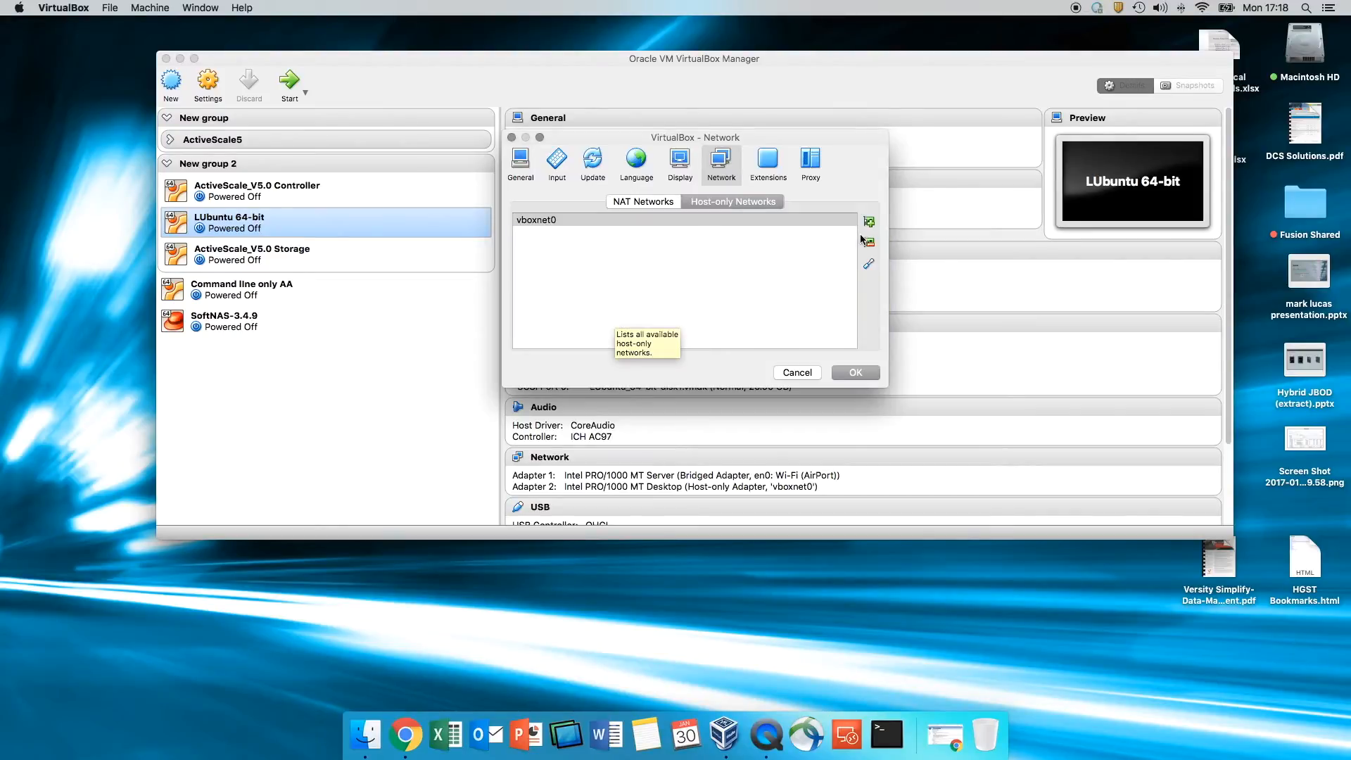
left_click(869, 242)
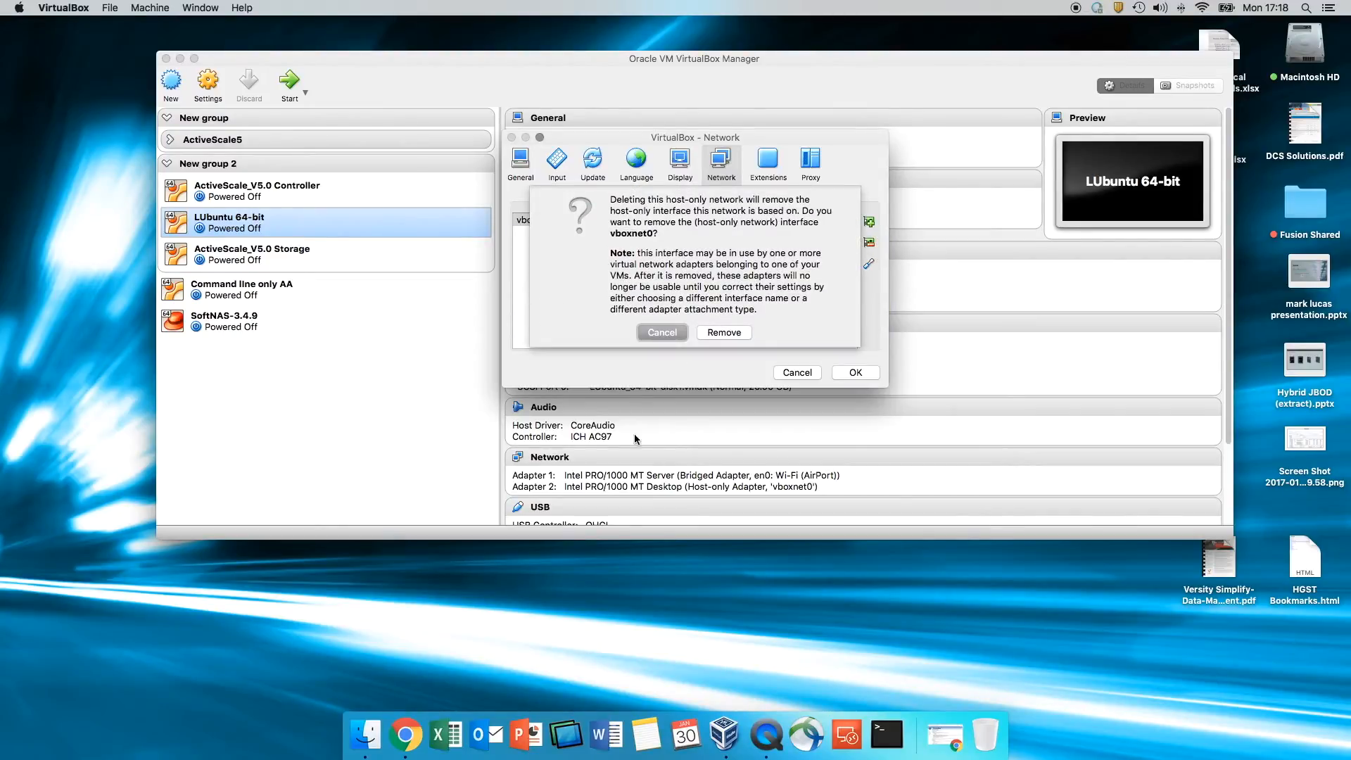
left_click(668, 331)
left_click(870, 265)
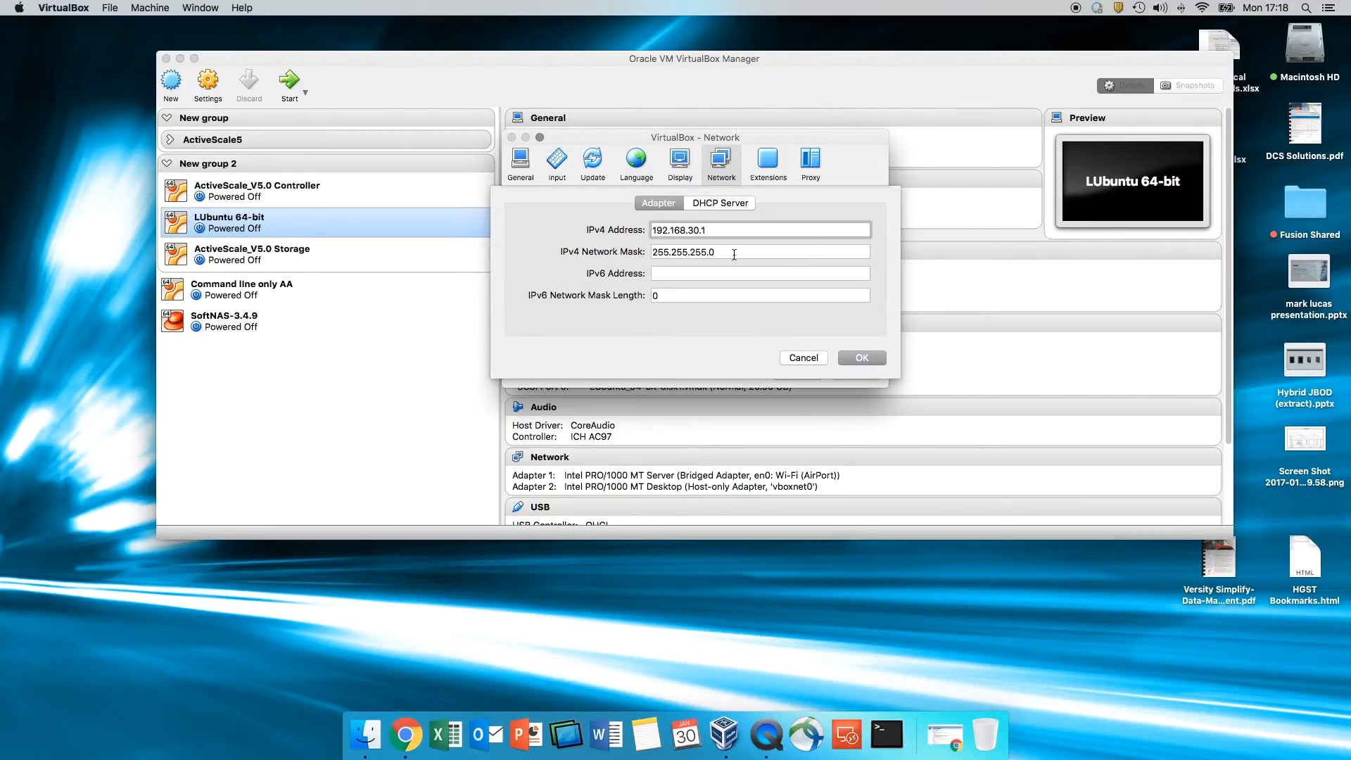
left_click(803, 358)
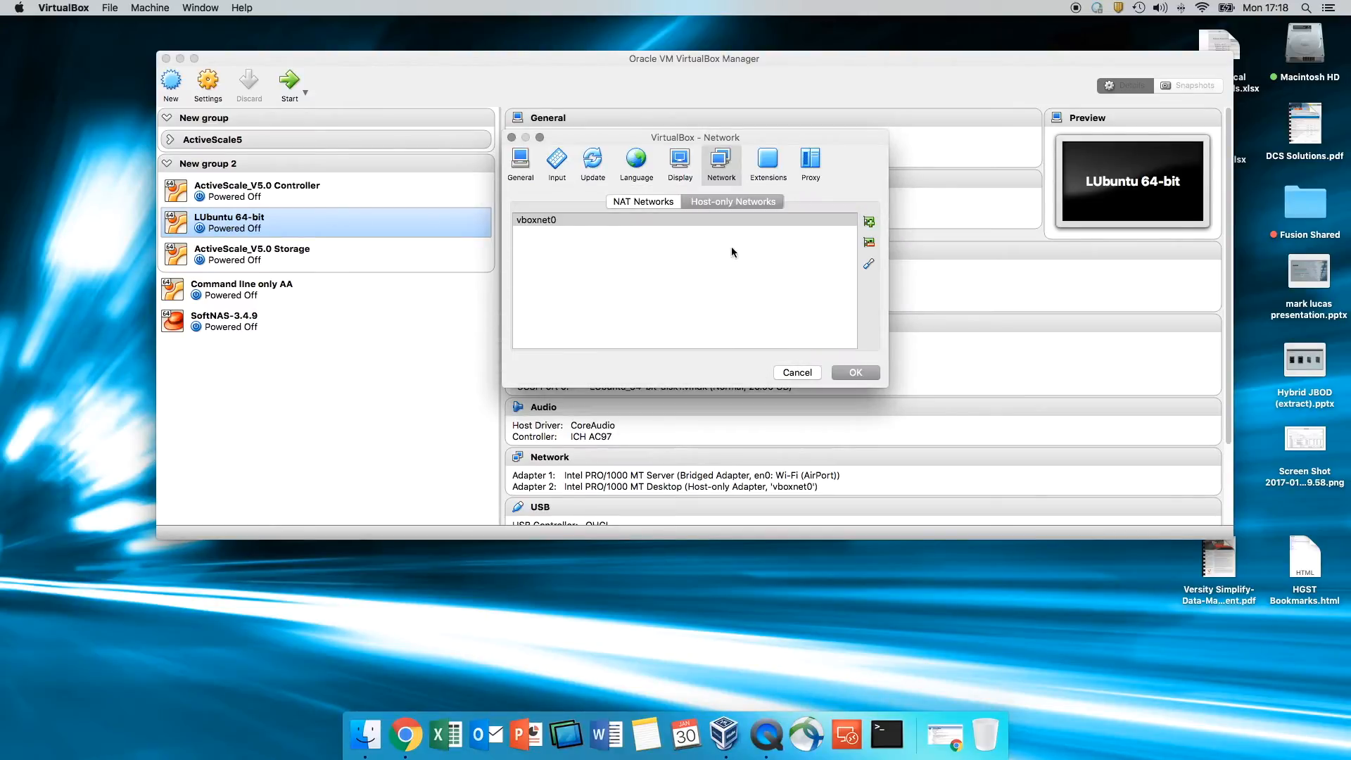
left_click(797, 374)
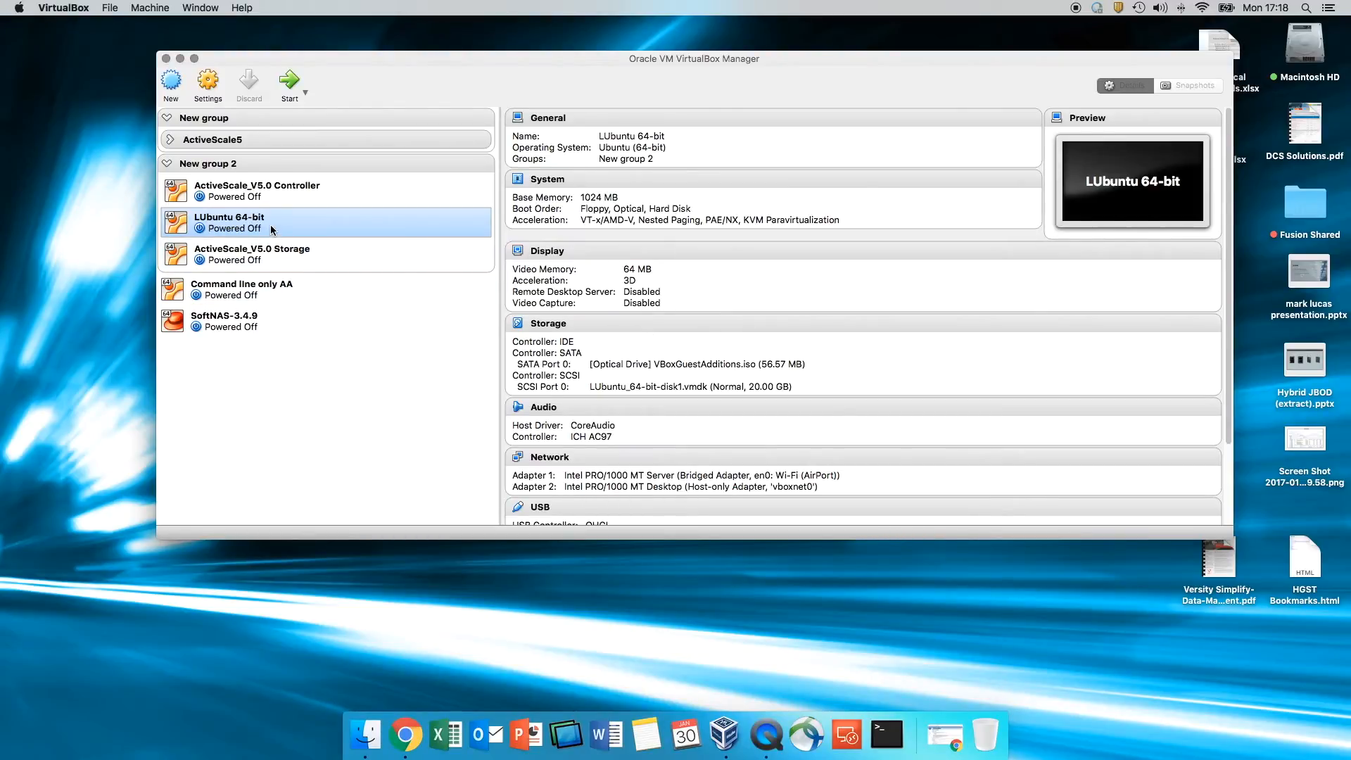
- Bridge the Controller VM's Adapter 1 to en0: Wi-Fi (AirPort), keeping Adapter 2 on activescalenet
left_click(300, 197)
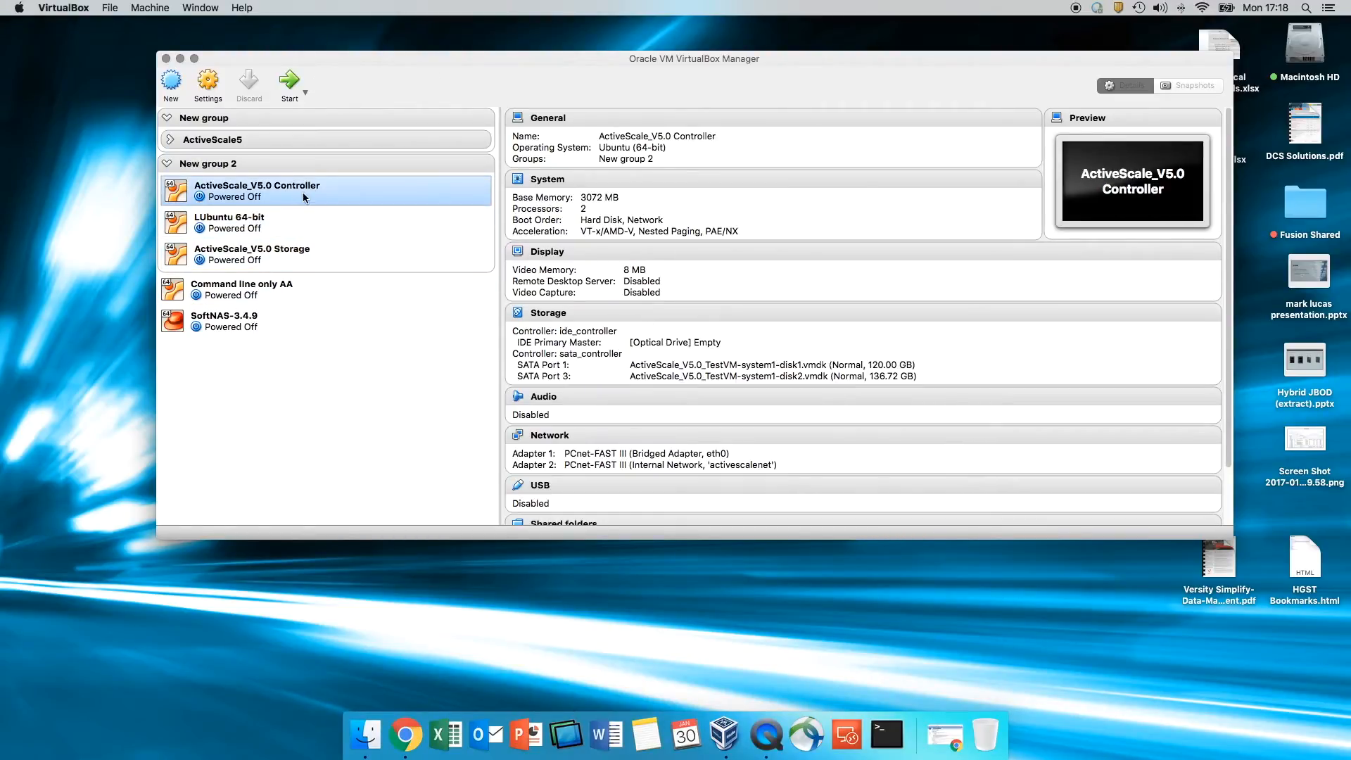
right_click(310, 193)
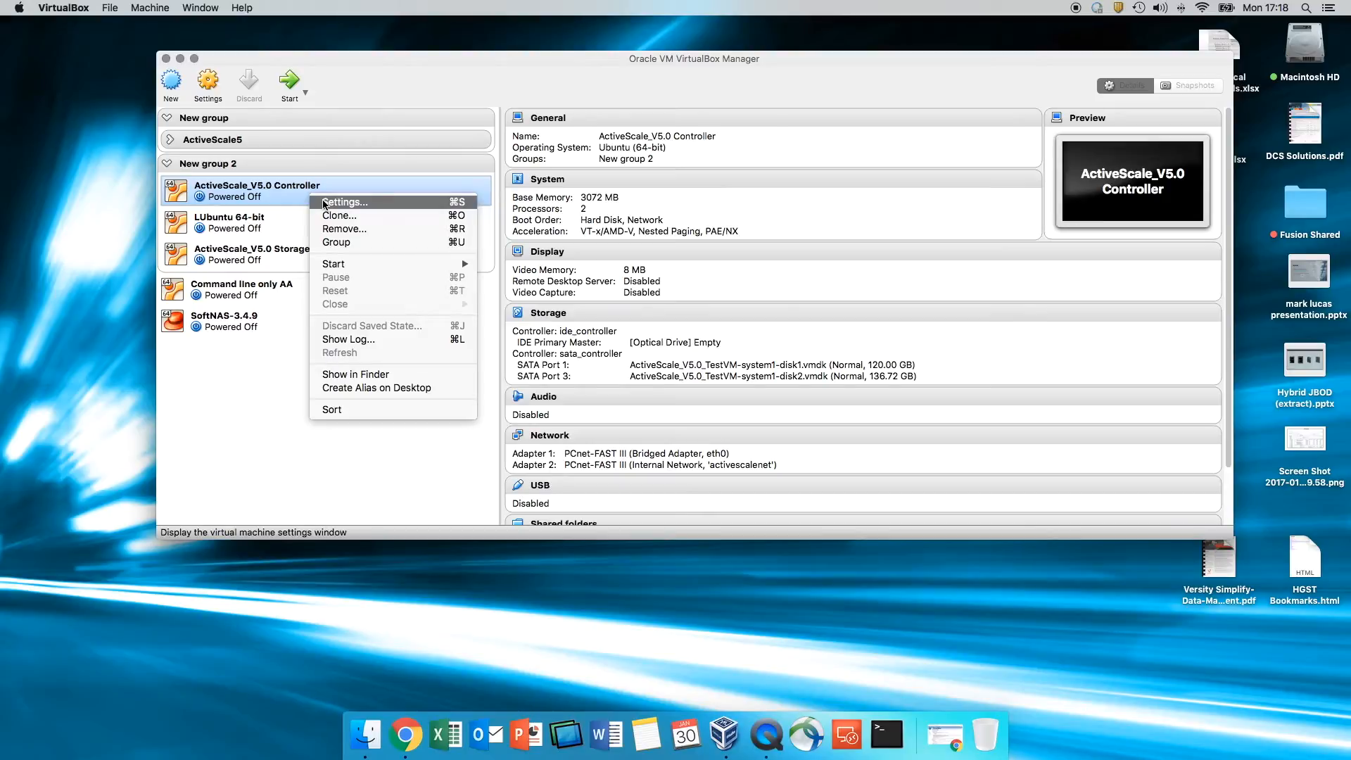
left_click(328, 205)
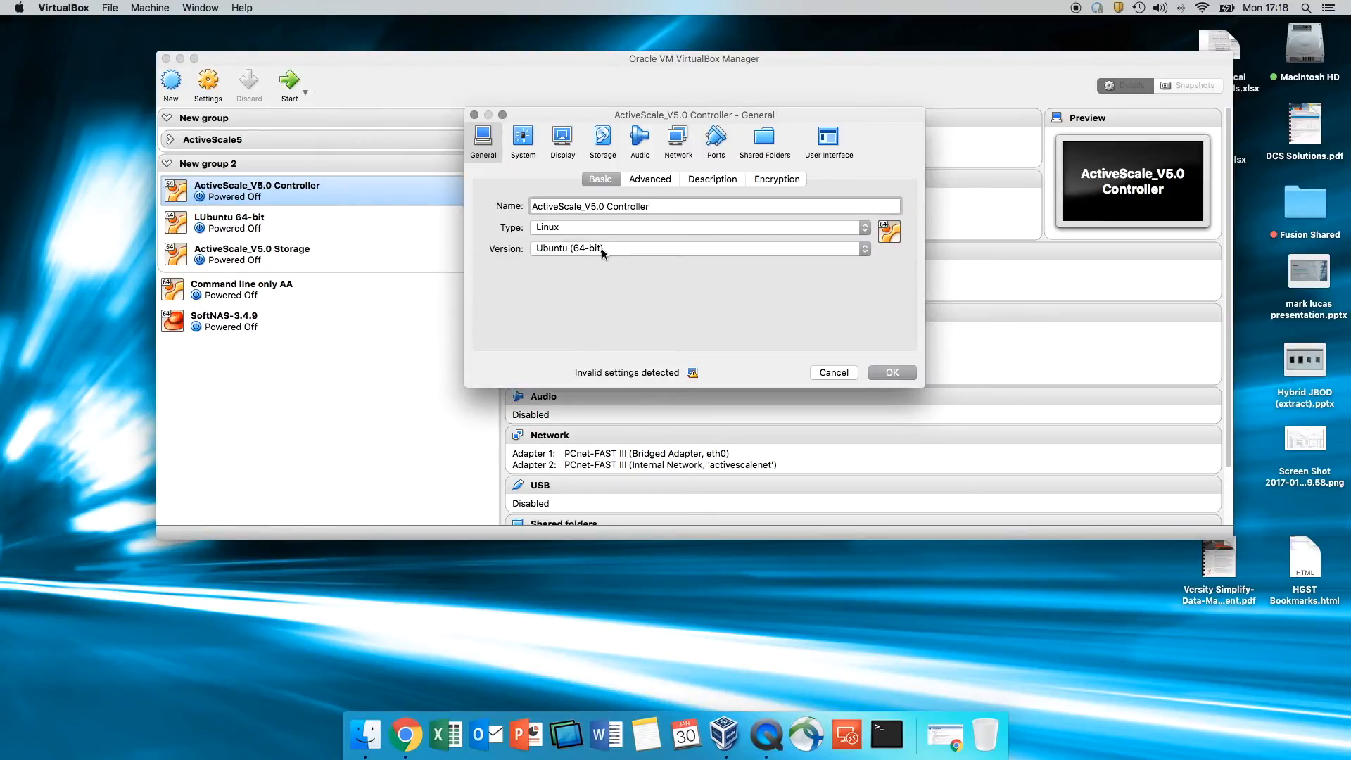
left_click(678, 140)
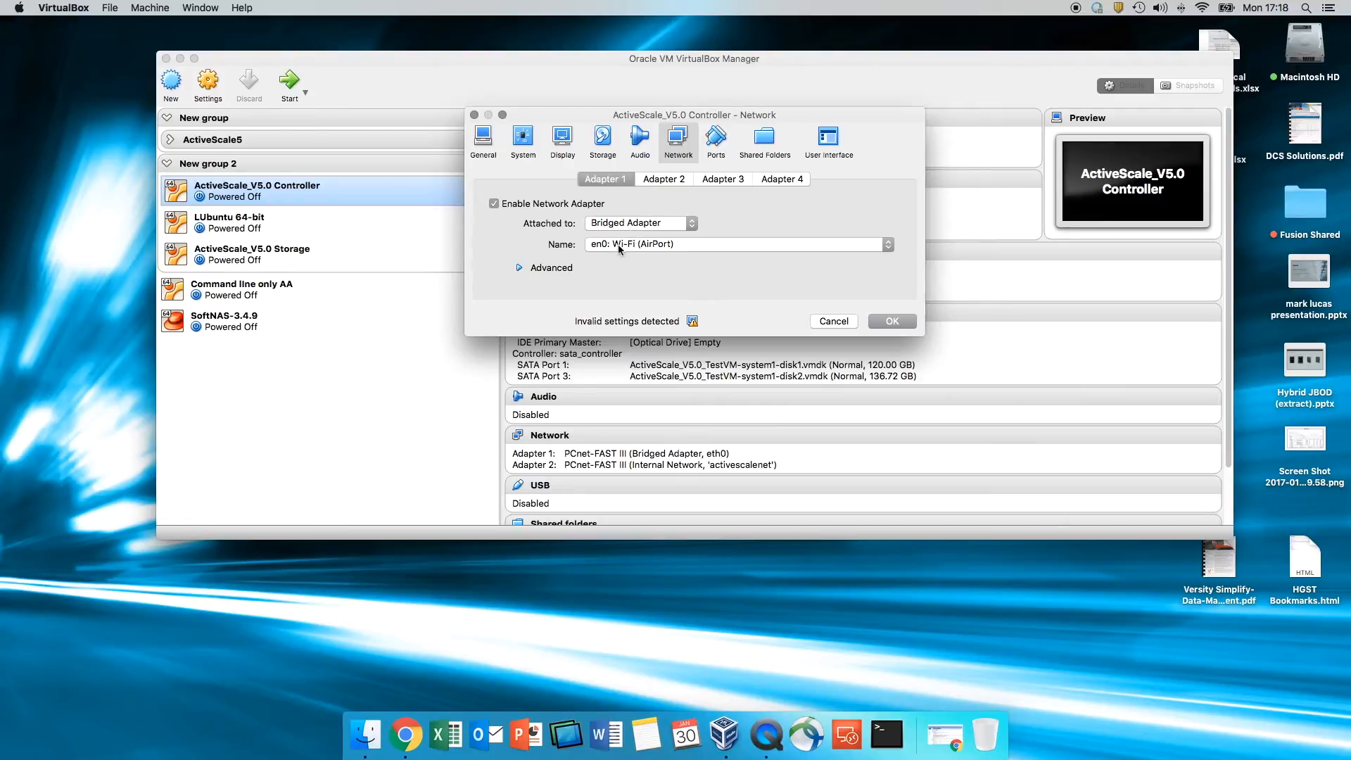
left_click(676, 180)
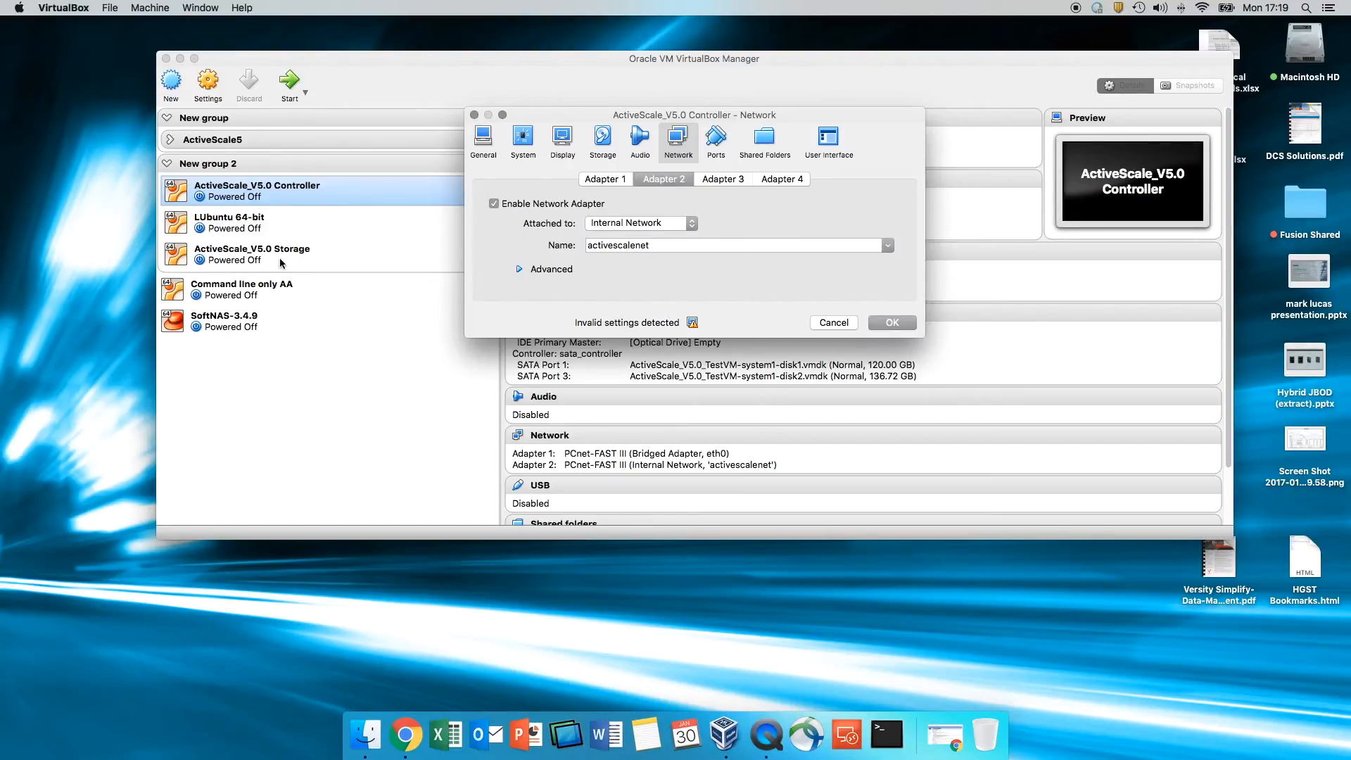
left_click(890, 324)
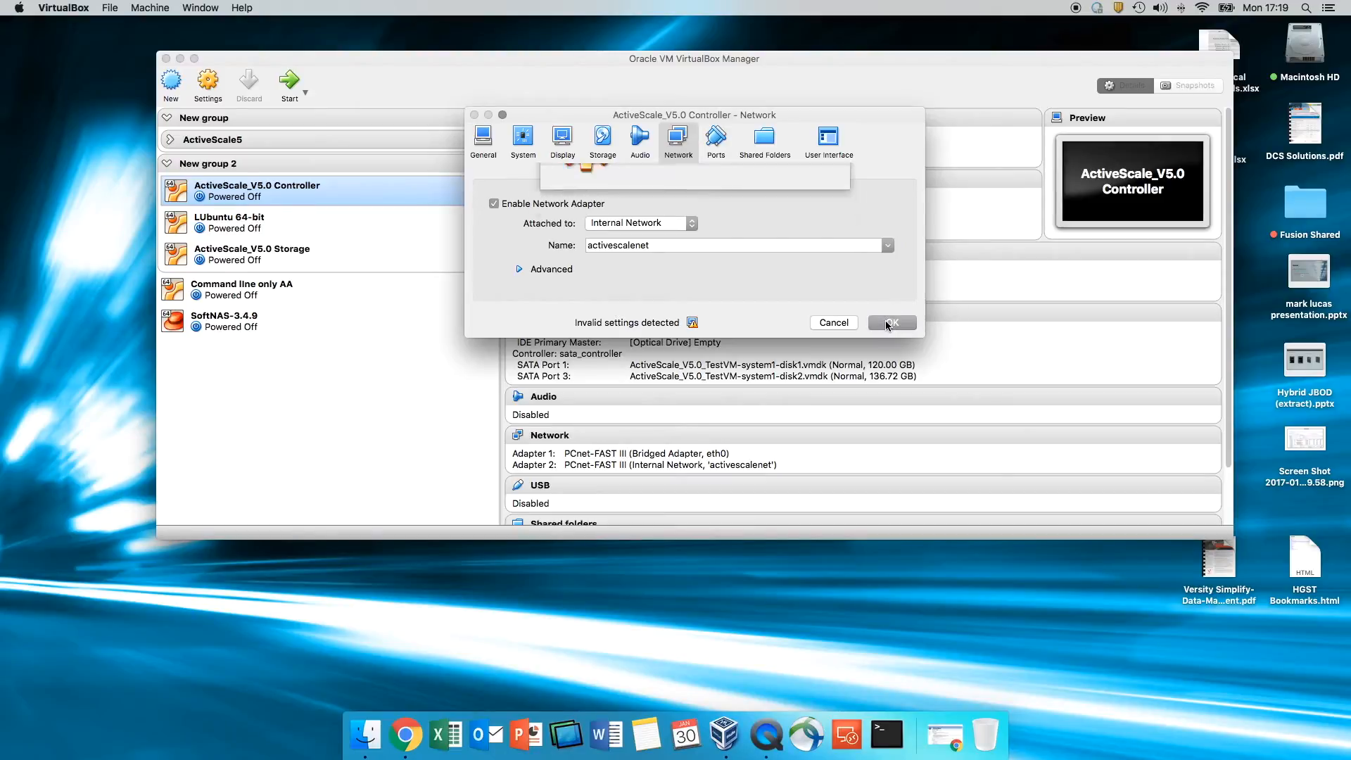
left_click(212, 257)
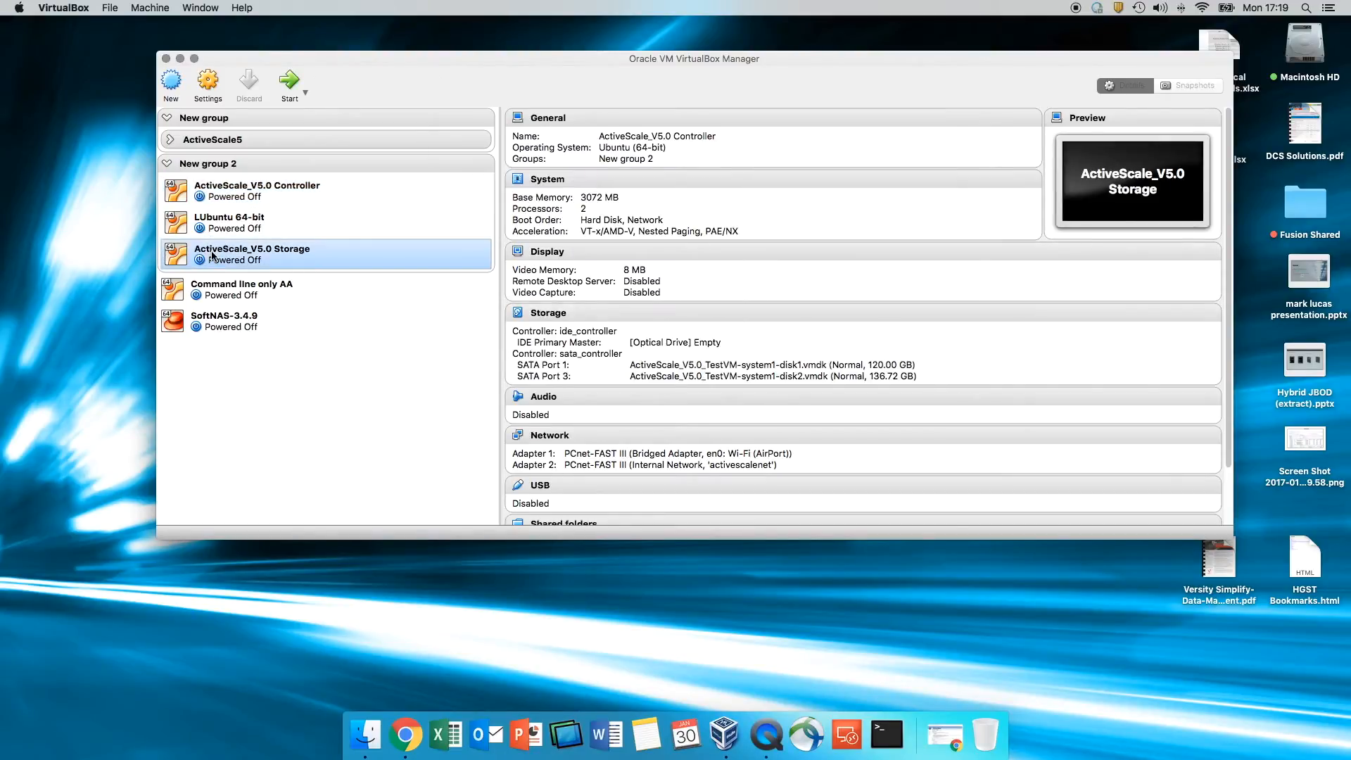
- Set the Storage VM's Adapter 1 to Bridged en0: Wi-Fi (AirPort), Adapter 2 on internal activescalenet
right_click(212, 256)
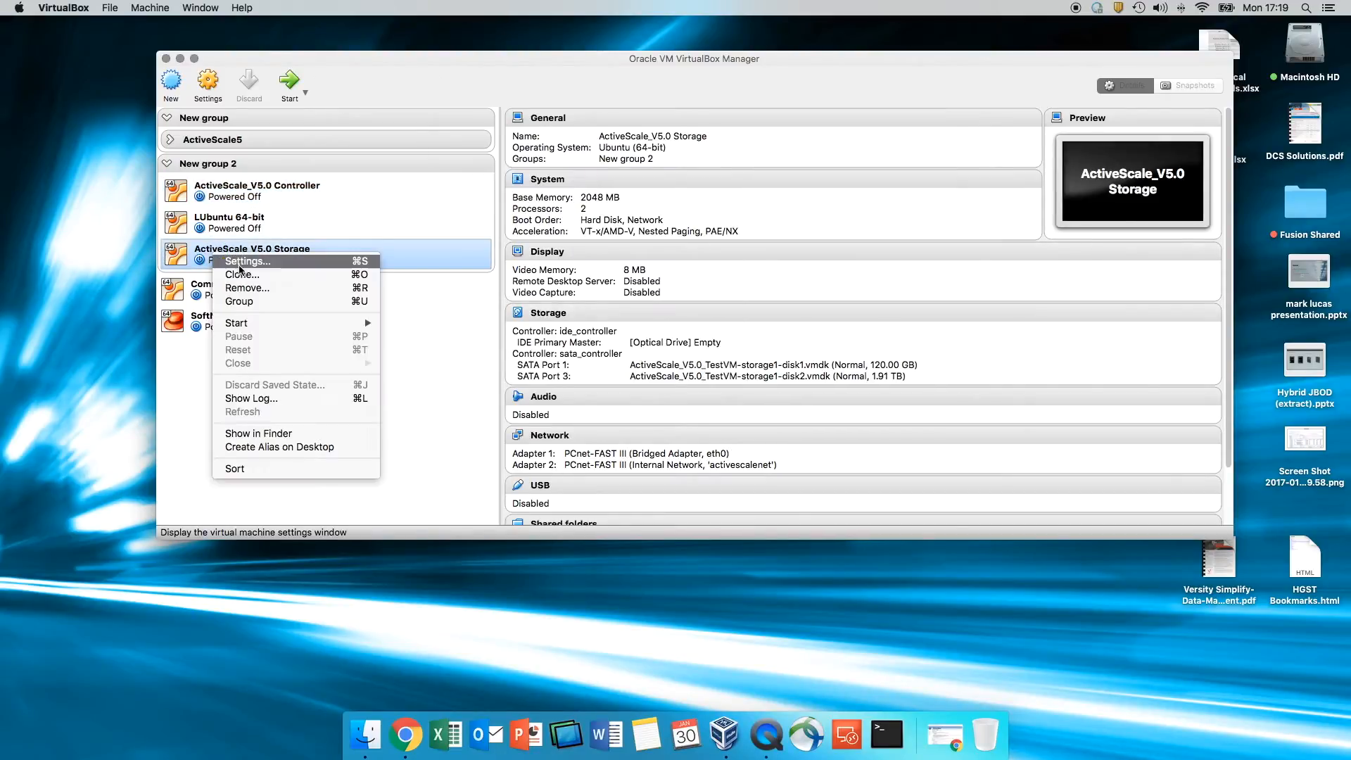
left_click(439, 259)
left_click(678, 140)
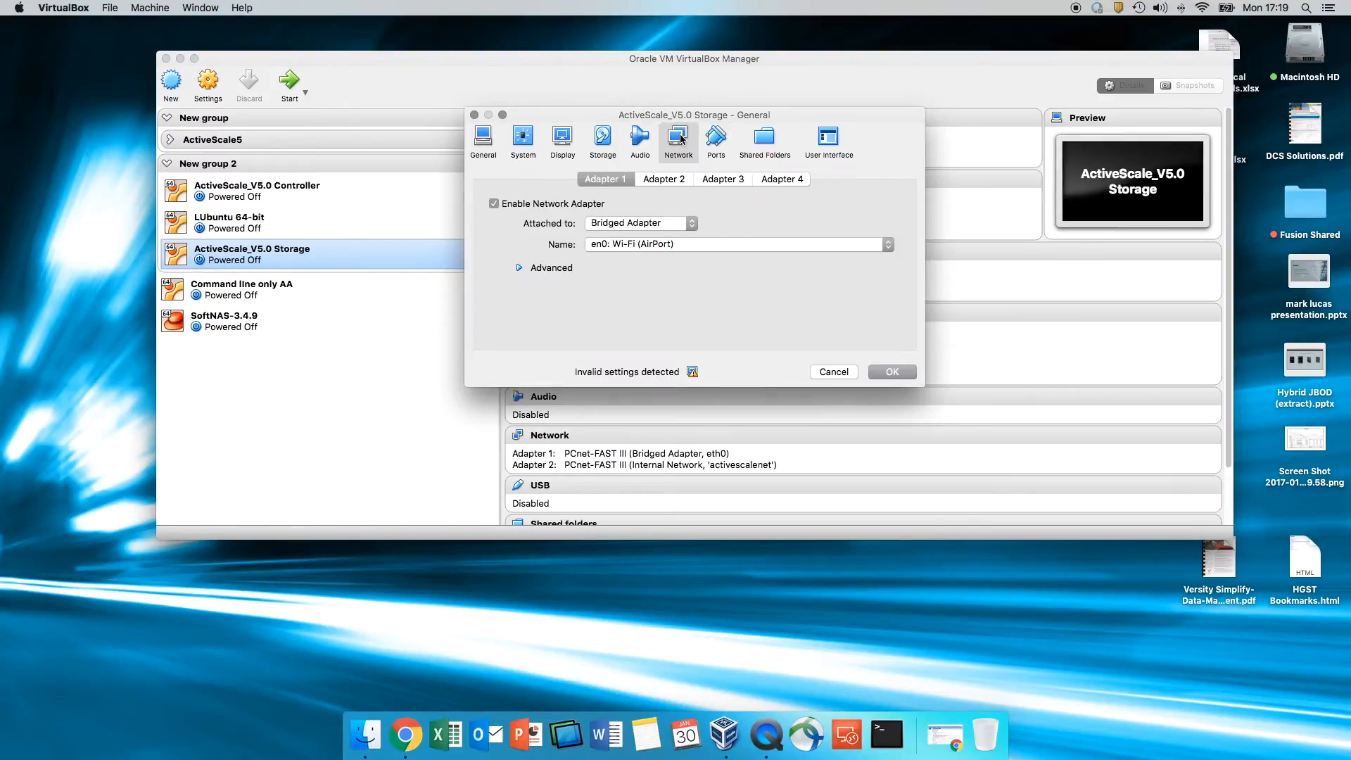
left_click(662, 181)
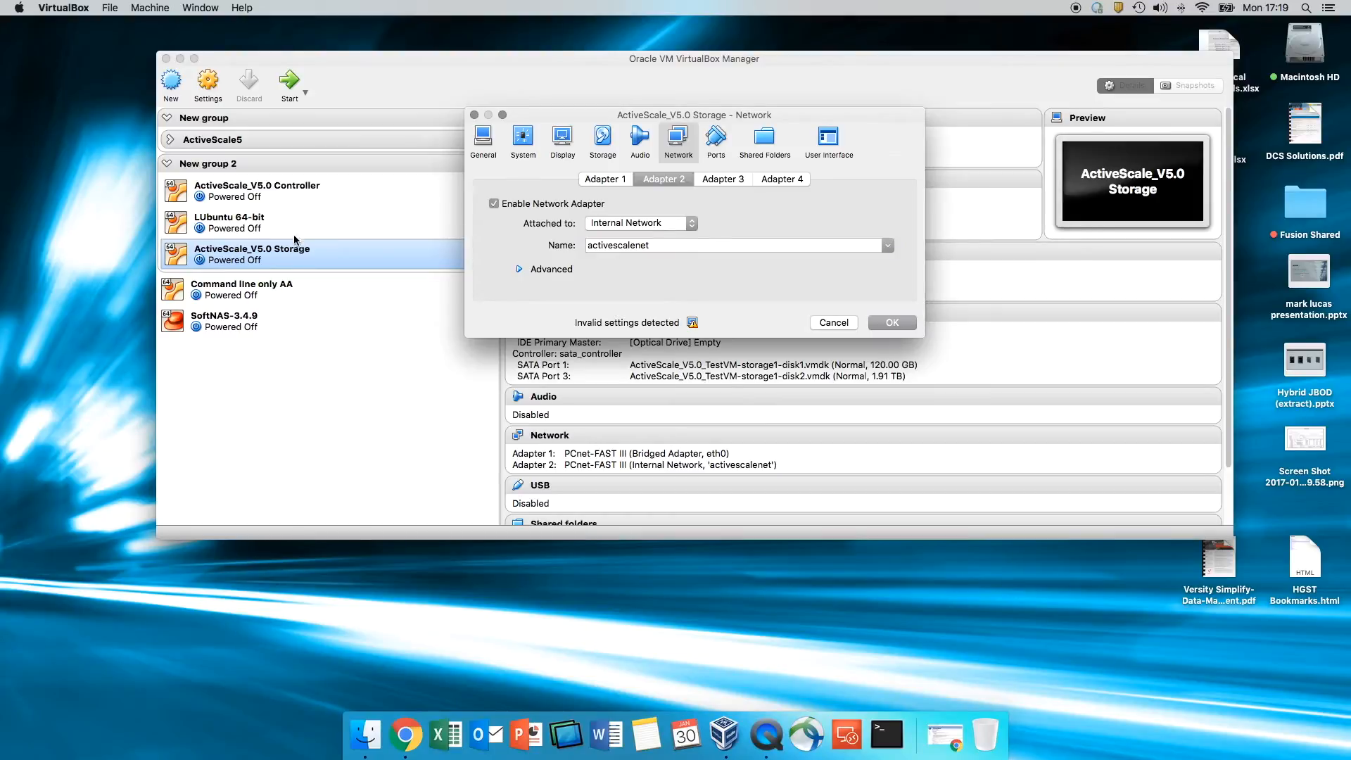
left_click(893, 322)
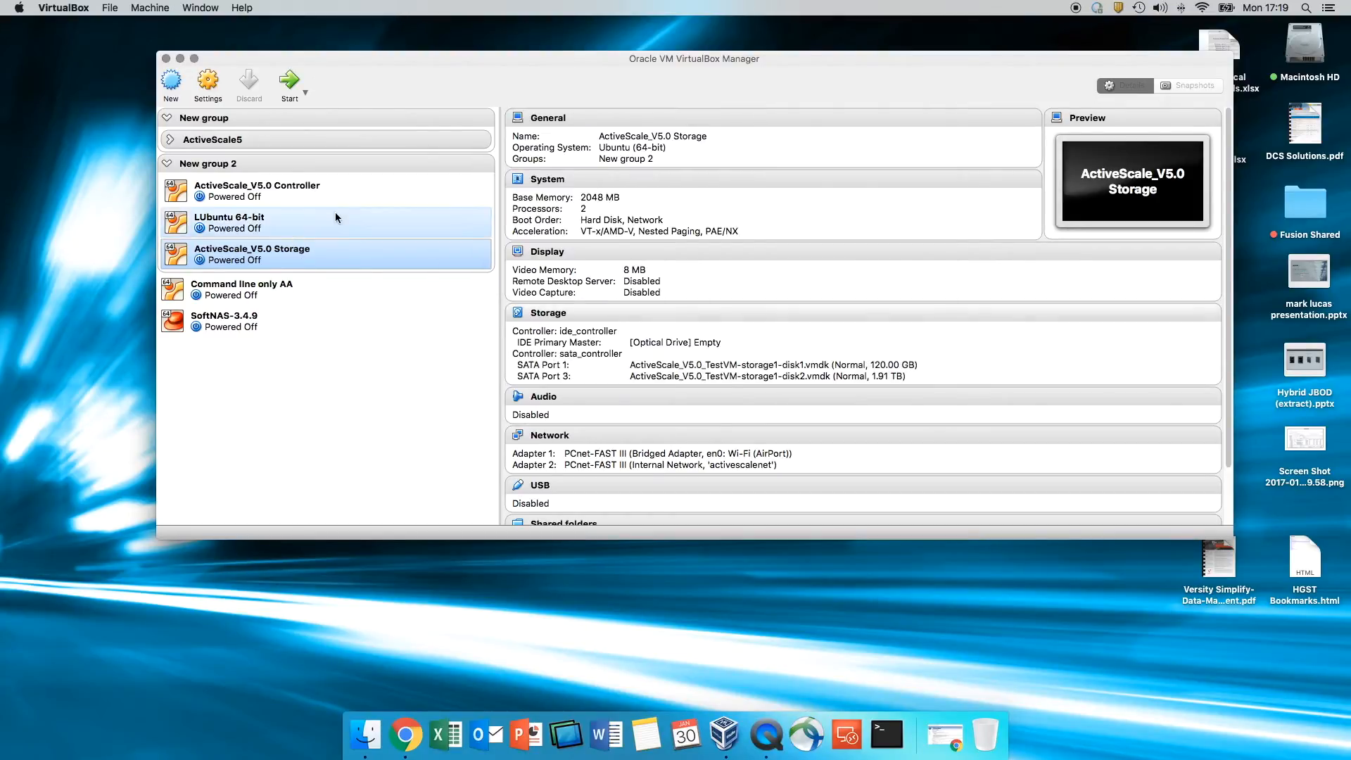
- Start the ActiveScale_V5.0 Controller VM normally and place its console at the upper right
right_click(285, 192)
mouse_move(341, 268)
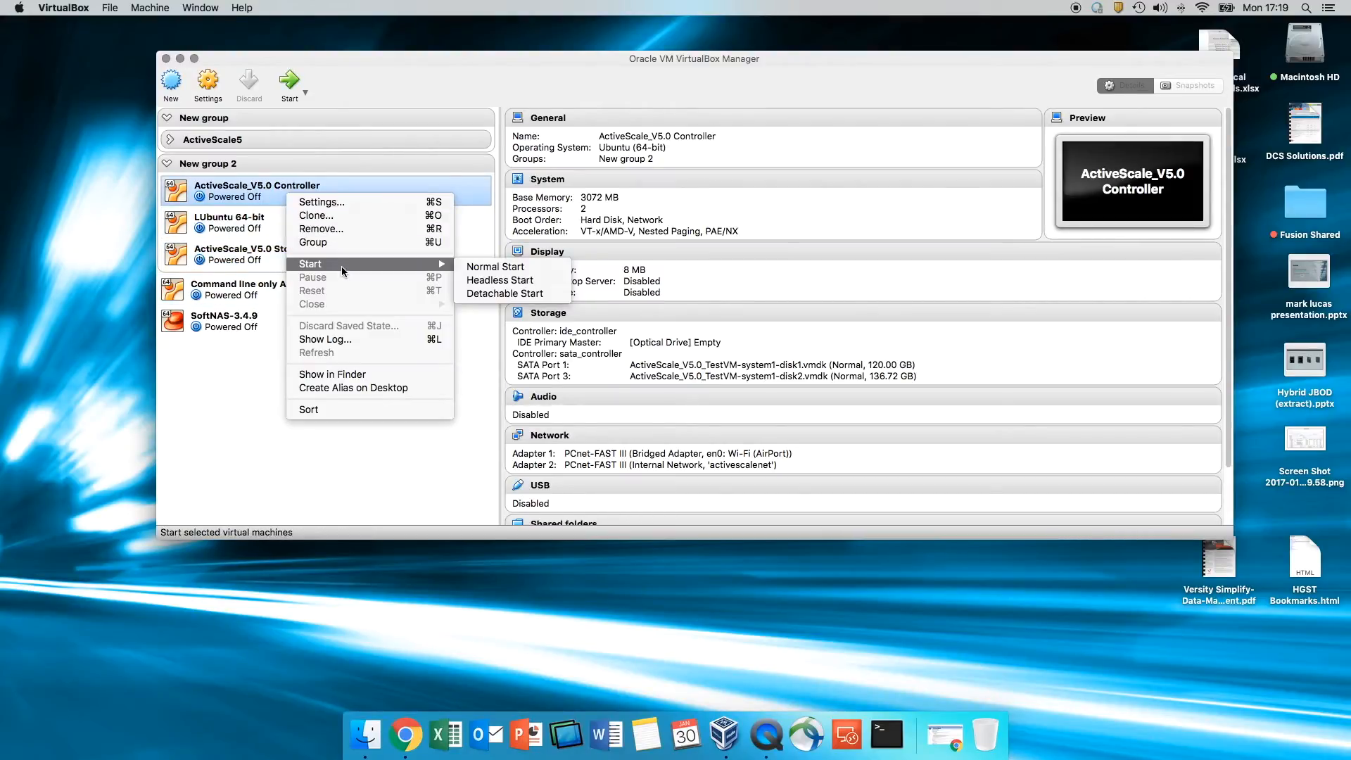
left_click(496, 267)
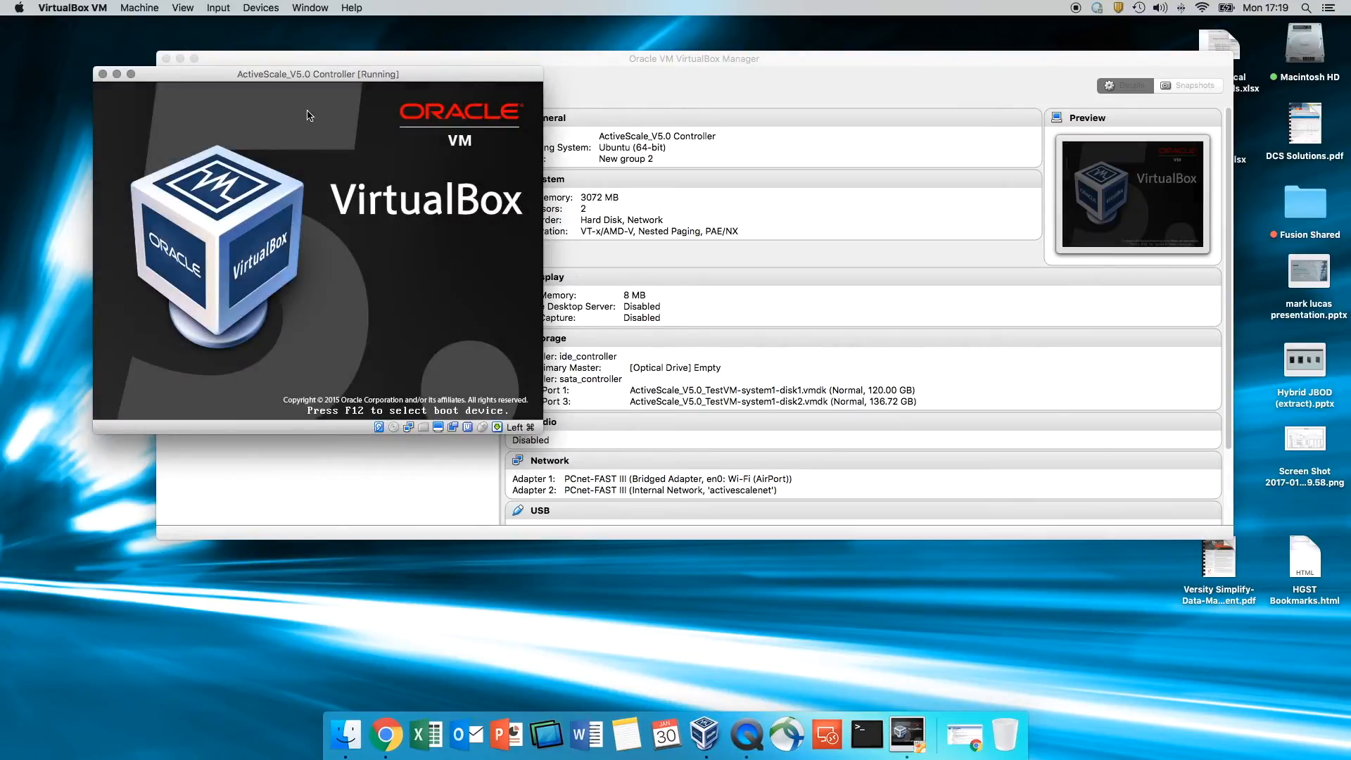
left_click_drag(340, 78, 1088, 51)
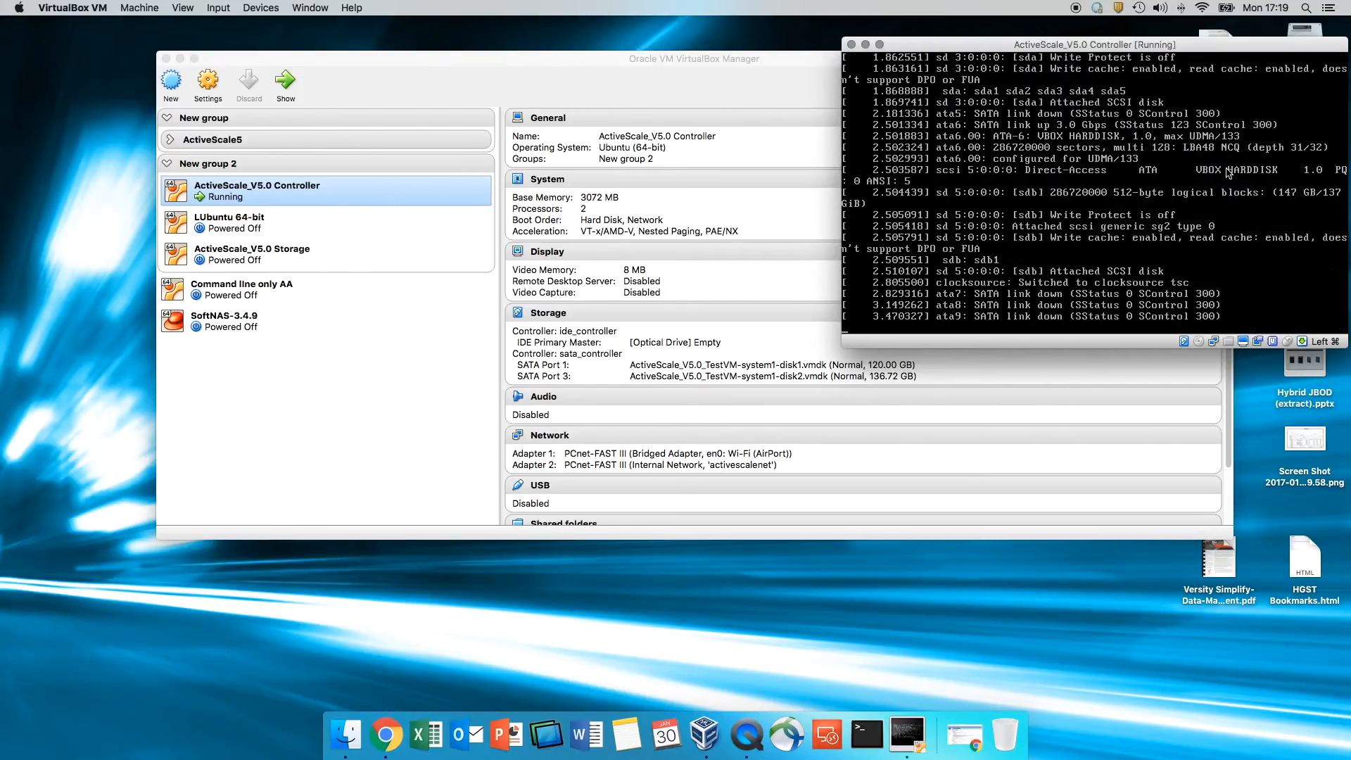
- Start the ActiveScale_V5.0 Storage VM normally and move its console to the top
right_click(257, 258)
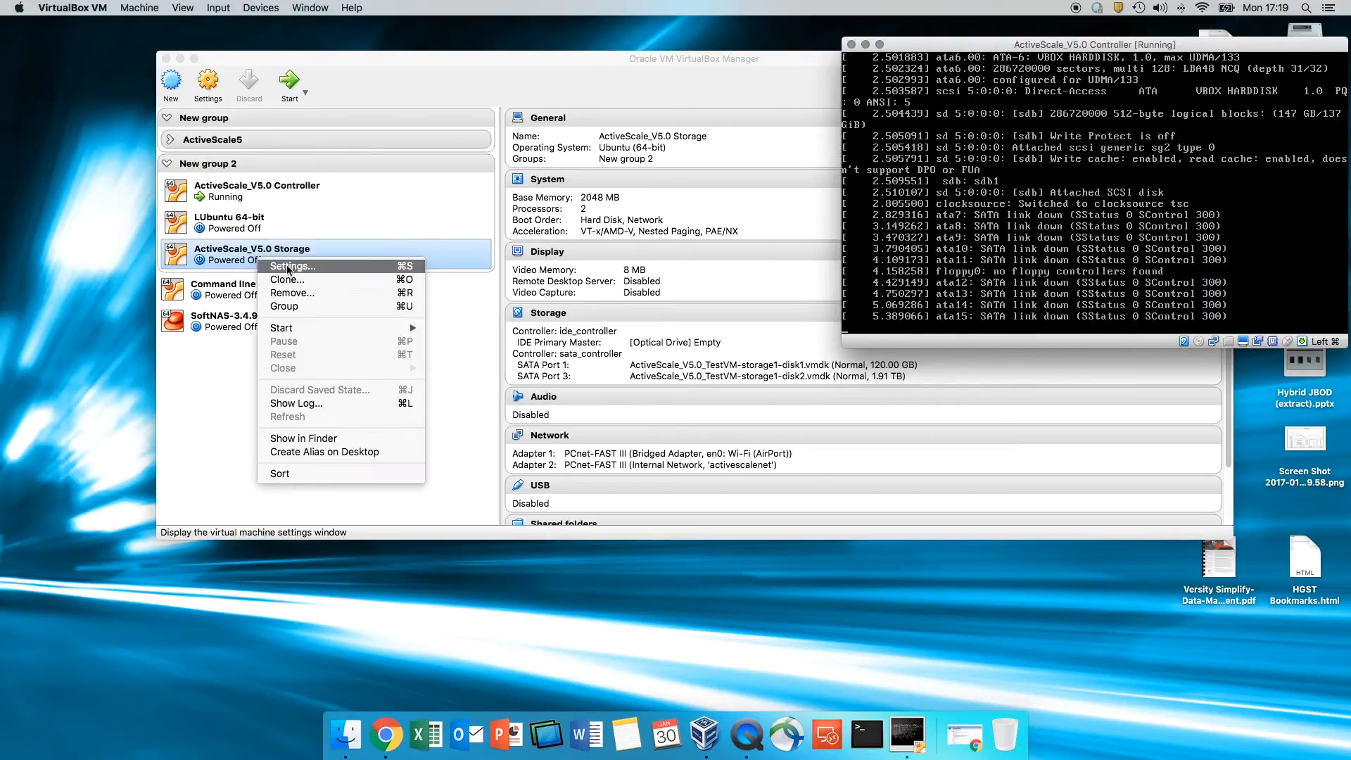
mouse_move(360, 328)
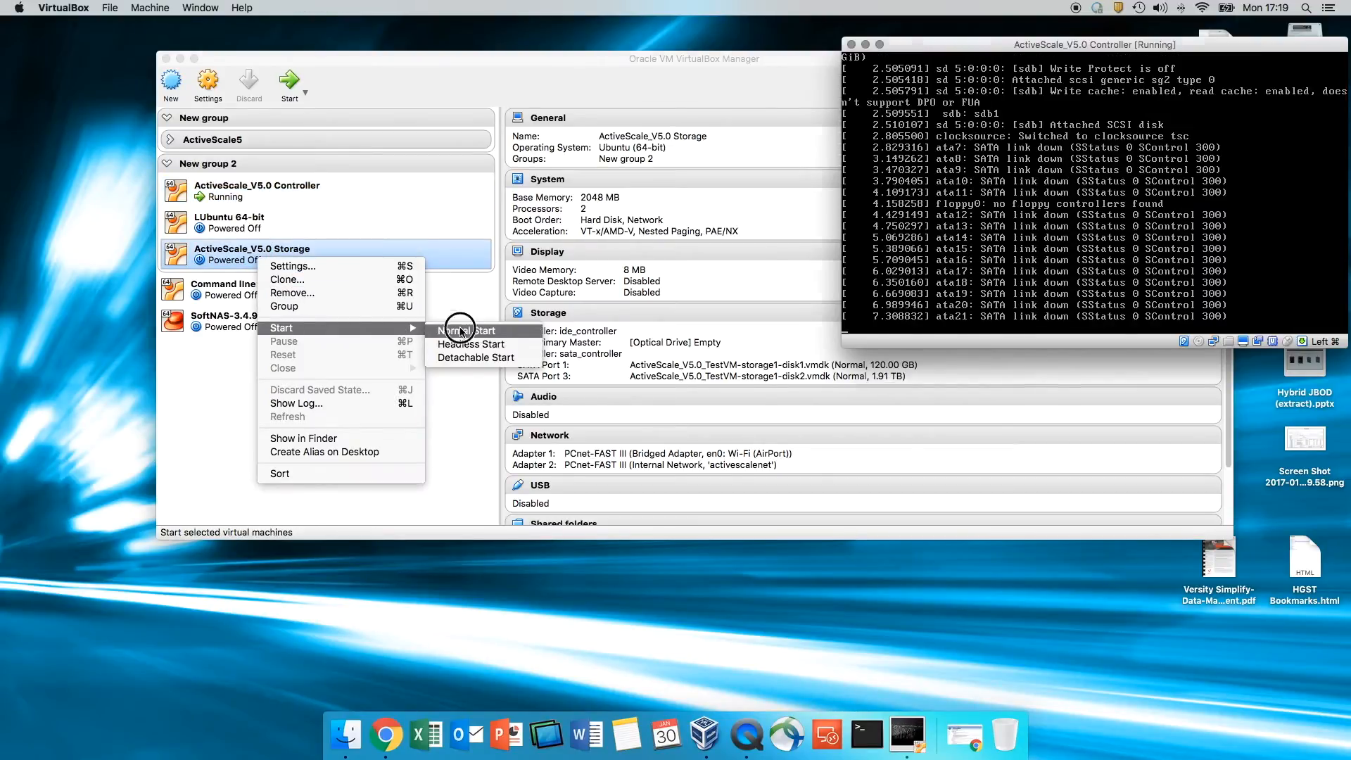
left_click(461, 330)
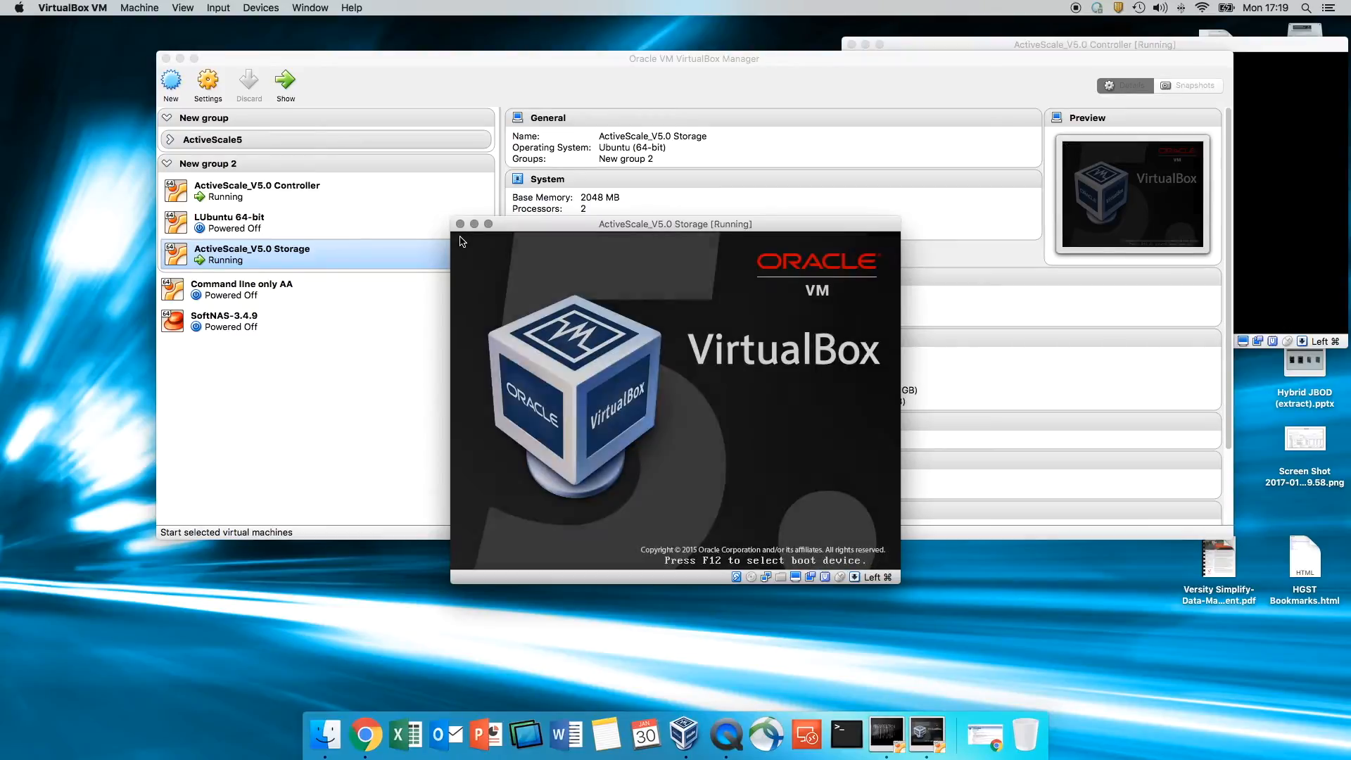
left_click(1281, 192)
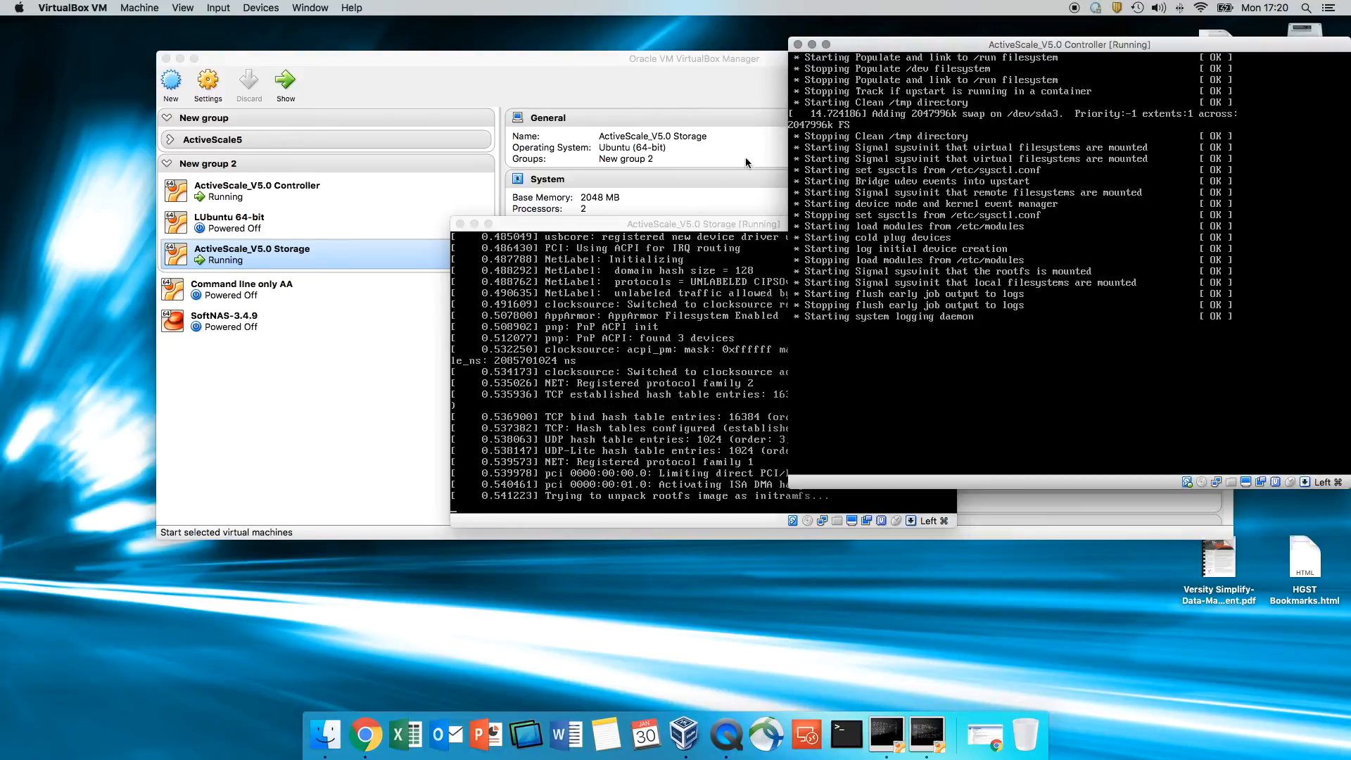
left_click_drag(686, 226, 512, 44)
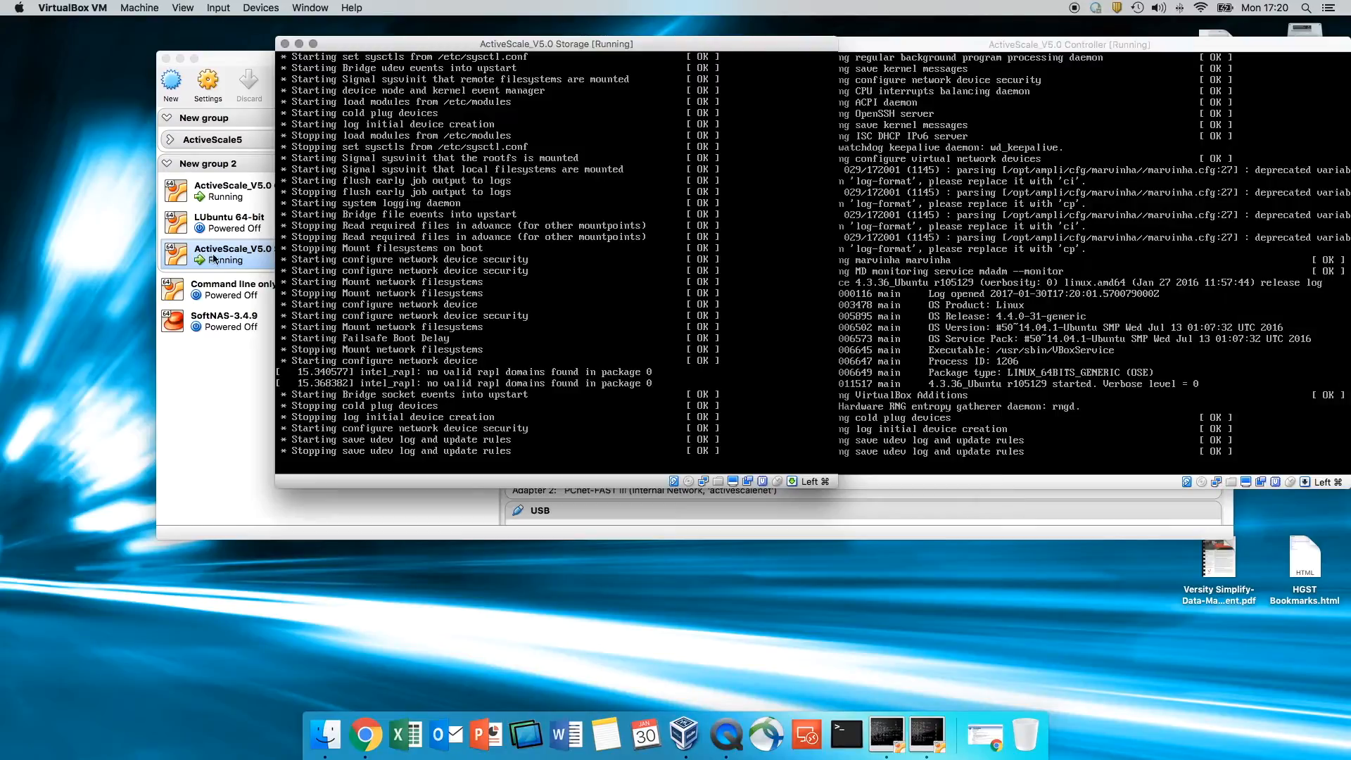
- Disable LUbuntu 64-bit's Adapter 2 in Network settings, keeping Adapter 1 bridged to en0: Wi-Fi (AirPort)
left_click(234, 224)
right_click(234, 225)
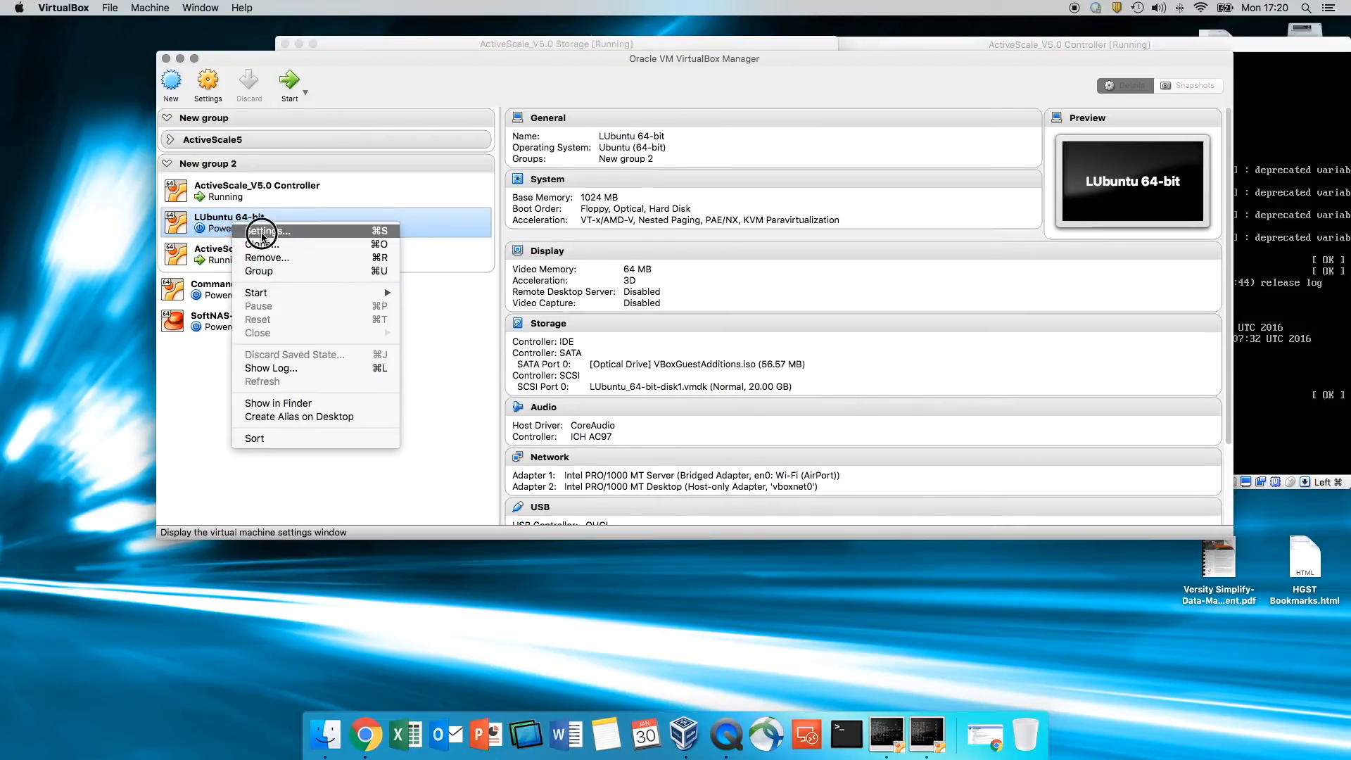
left_click(260, 232)
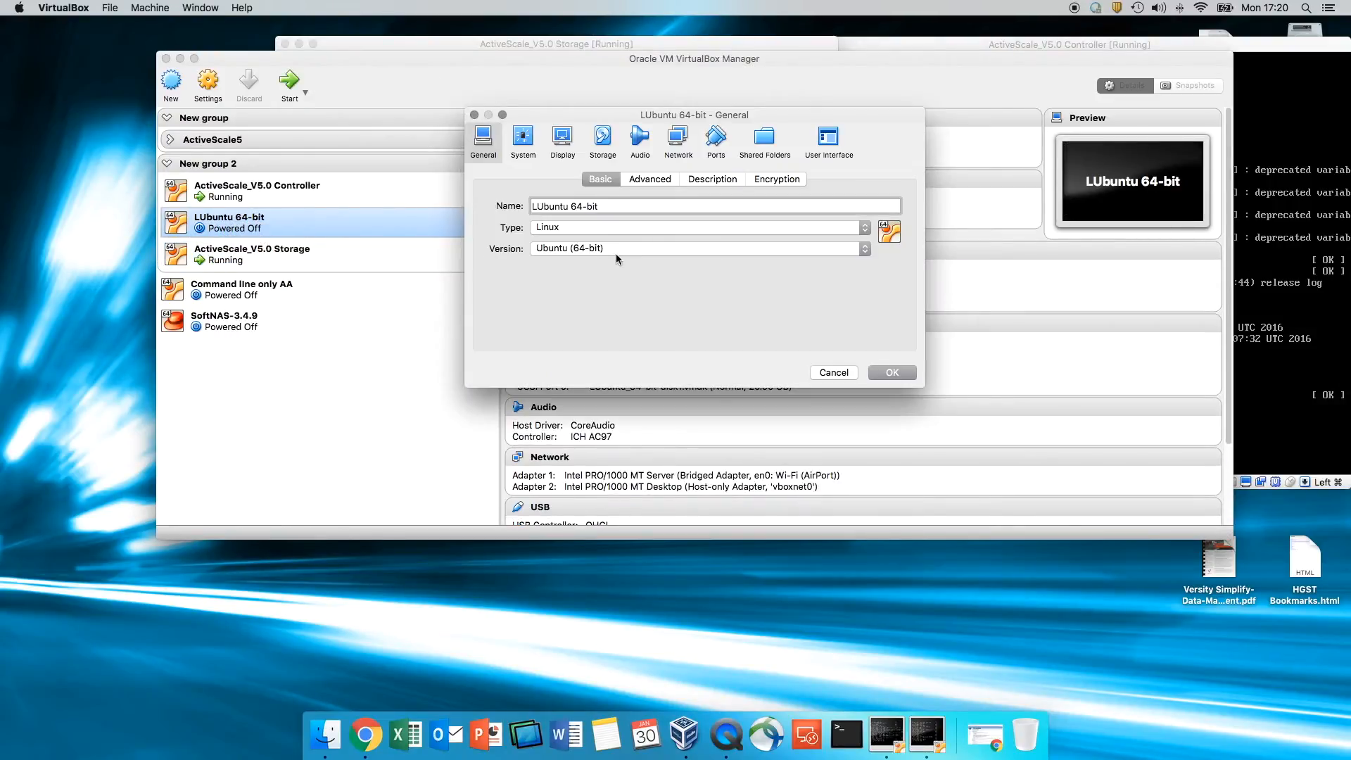
left_click(679, 139)
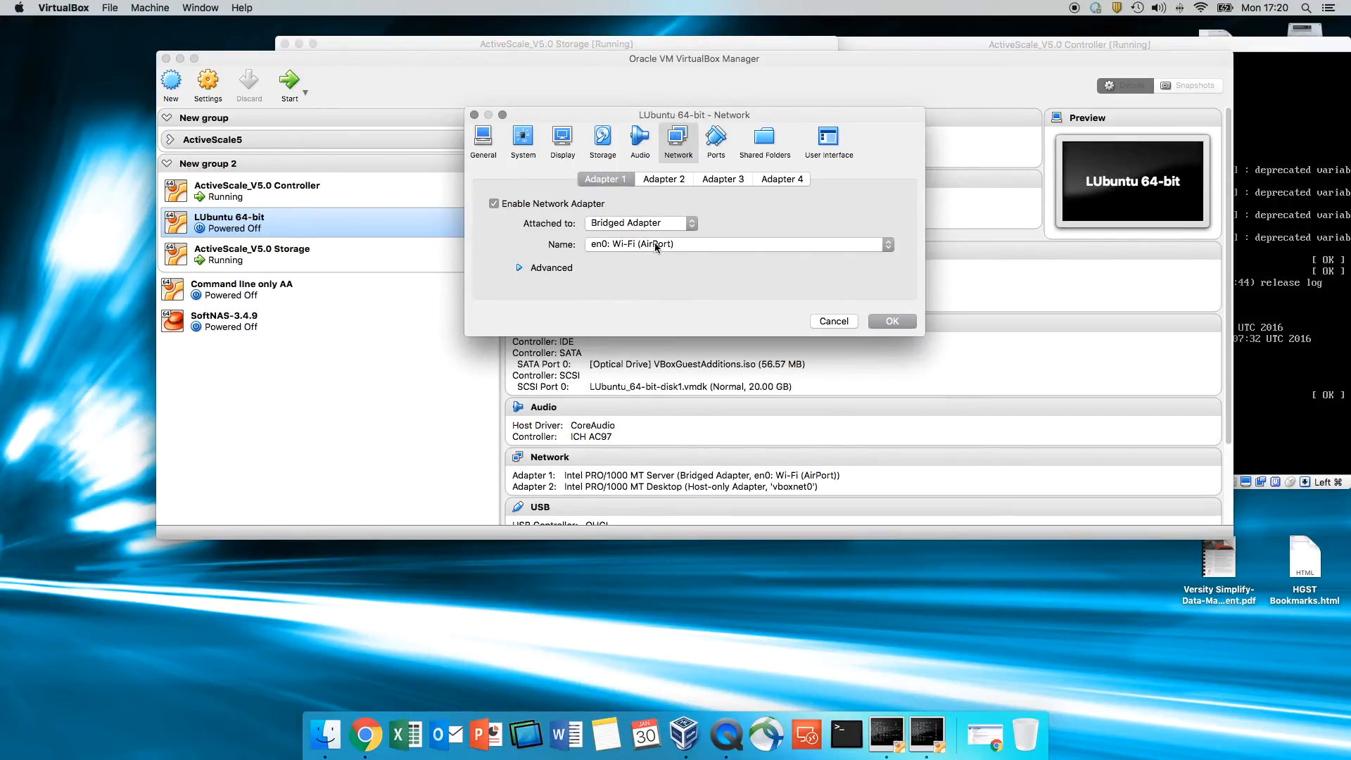
left_click(681, 177)
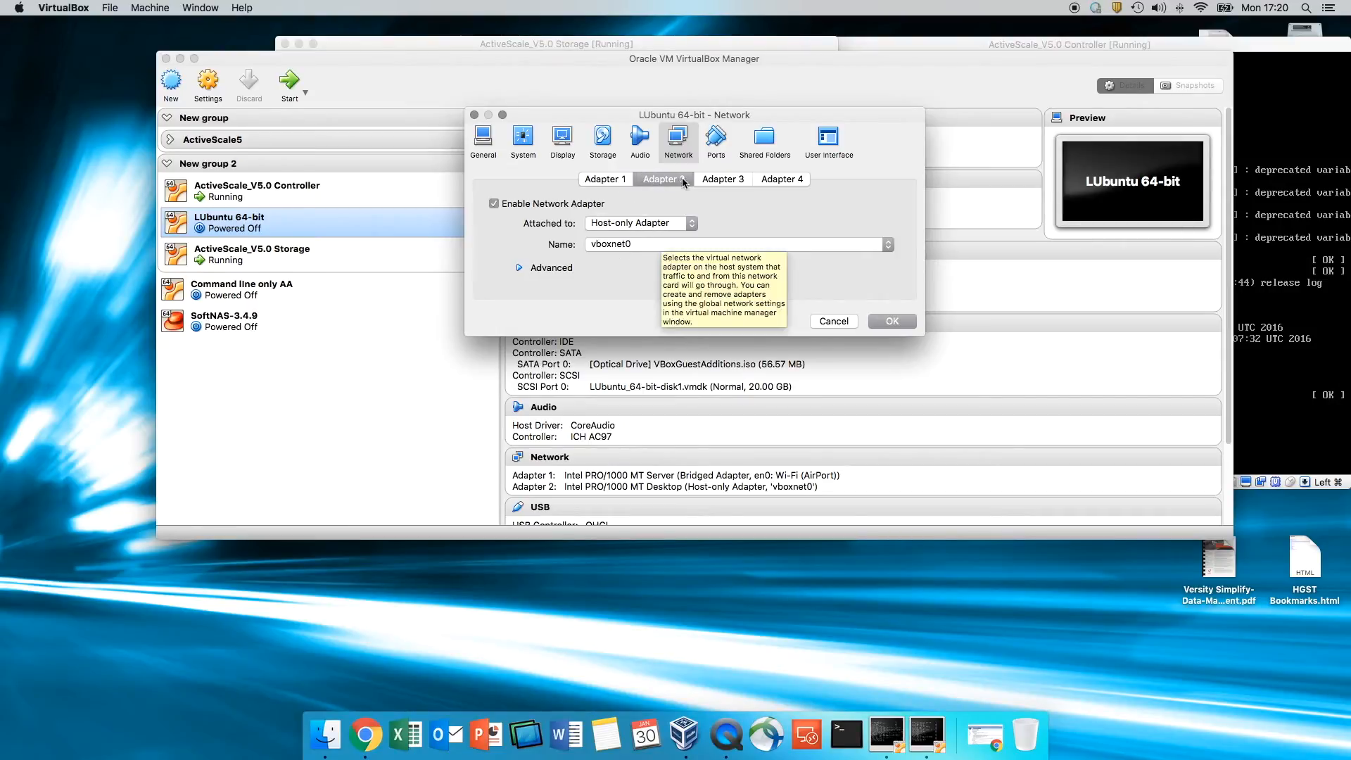
left_click(578, 203)
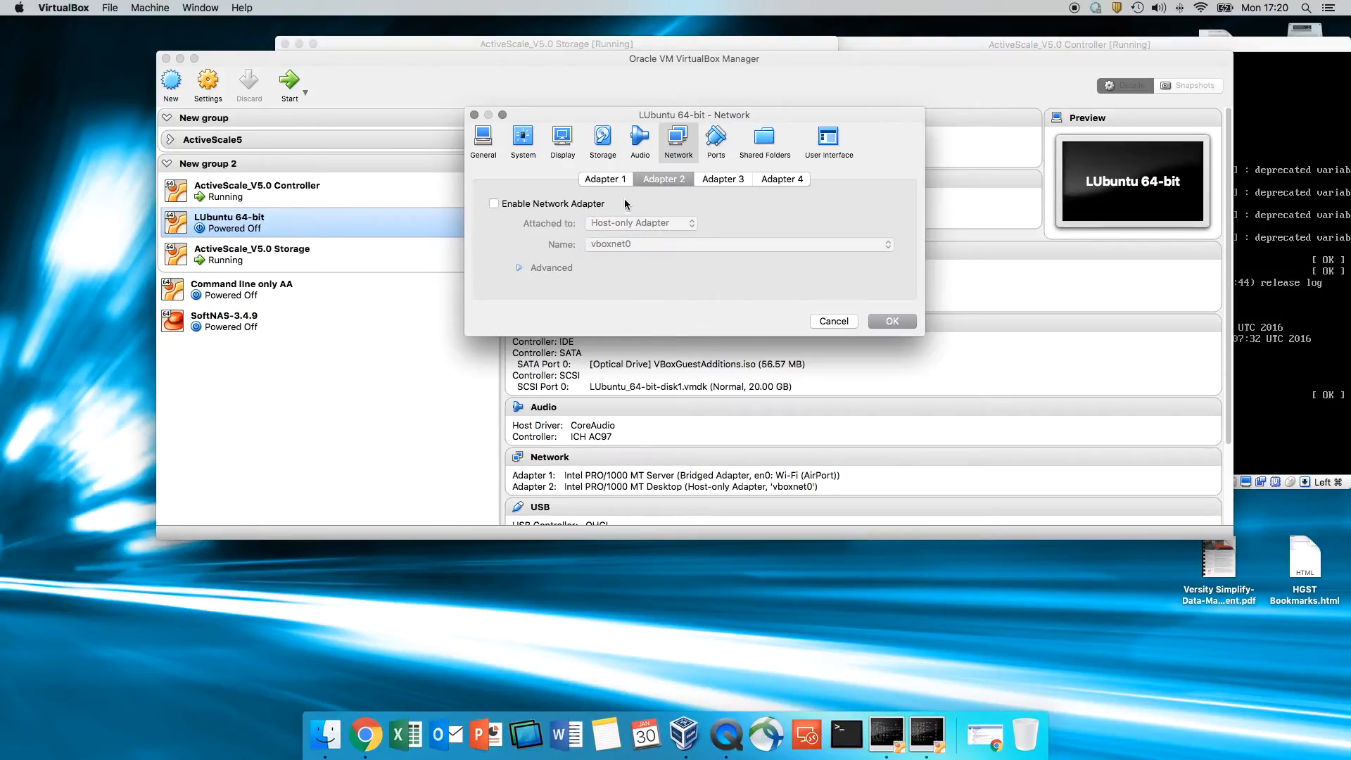
left_click(610, 178)
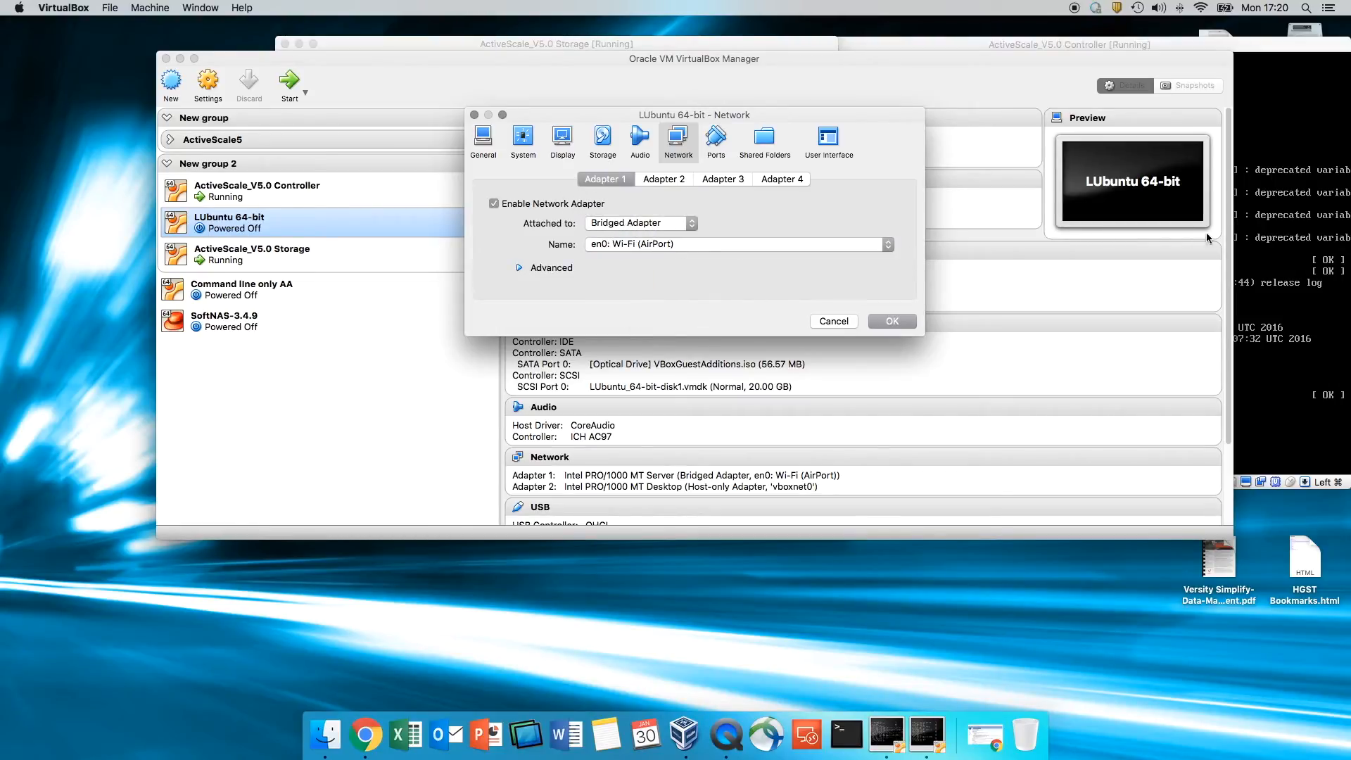
left_click(892, 321)
- Boot the LUbuntu 64-bit VM with a Normal Start
right_click(250, 225)
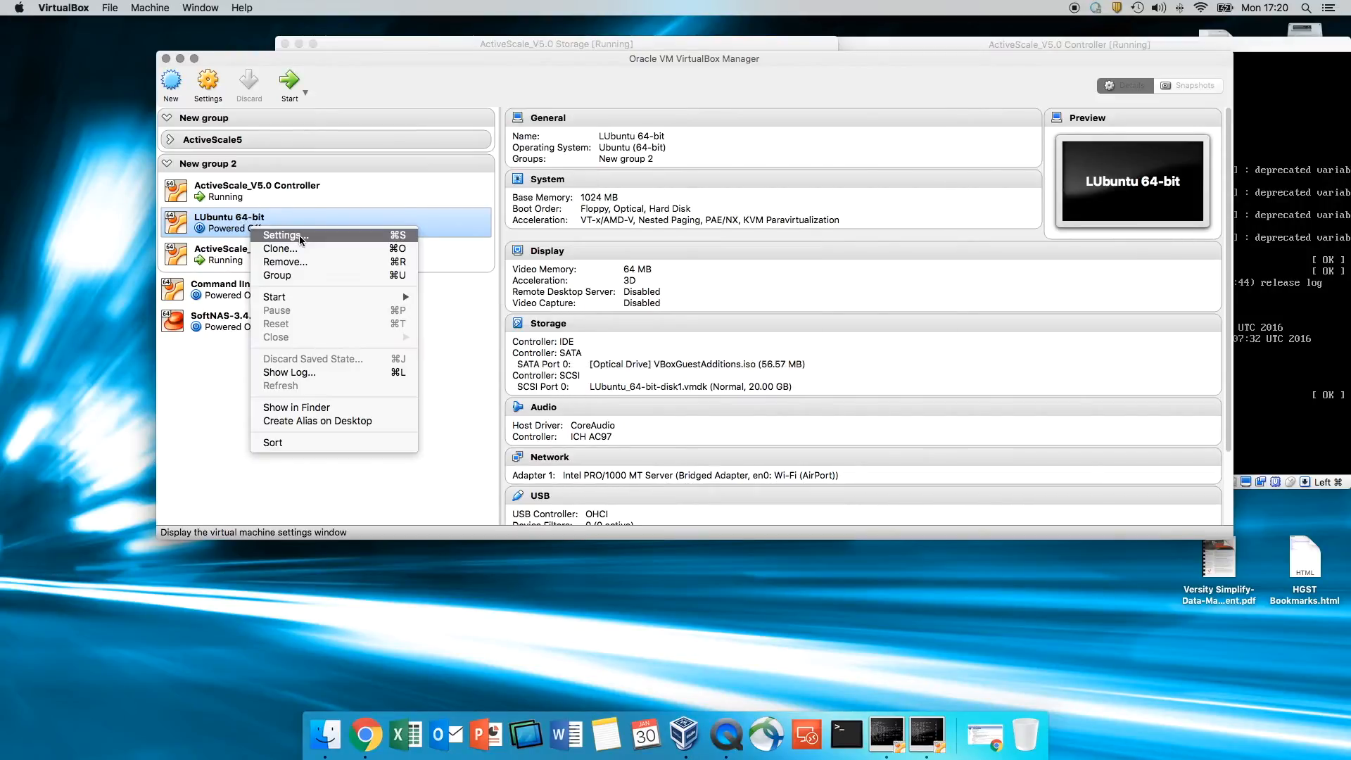
mouse_move(312, 297)
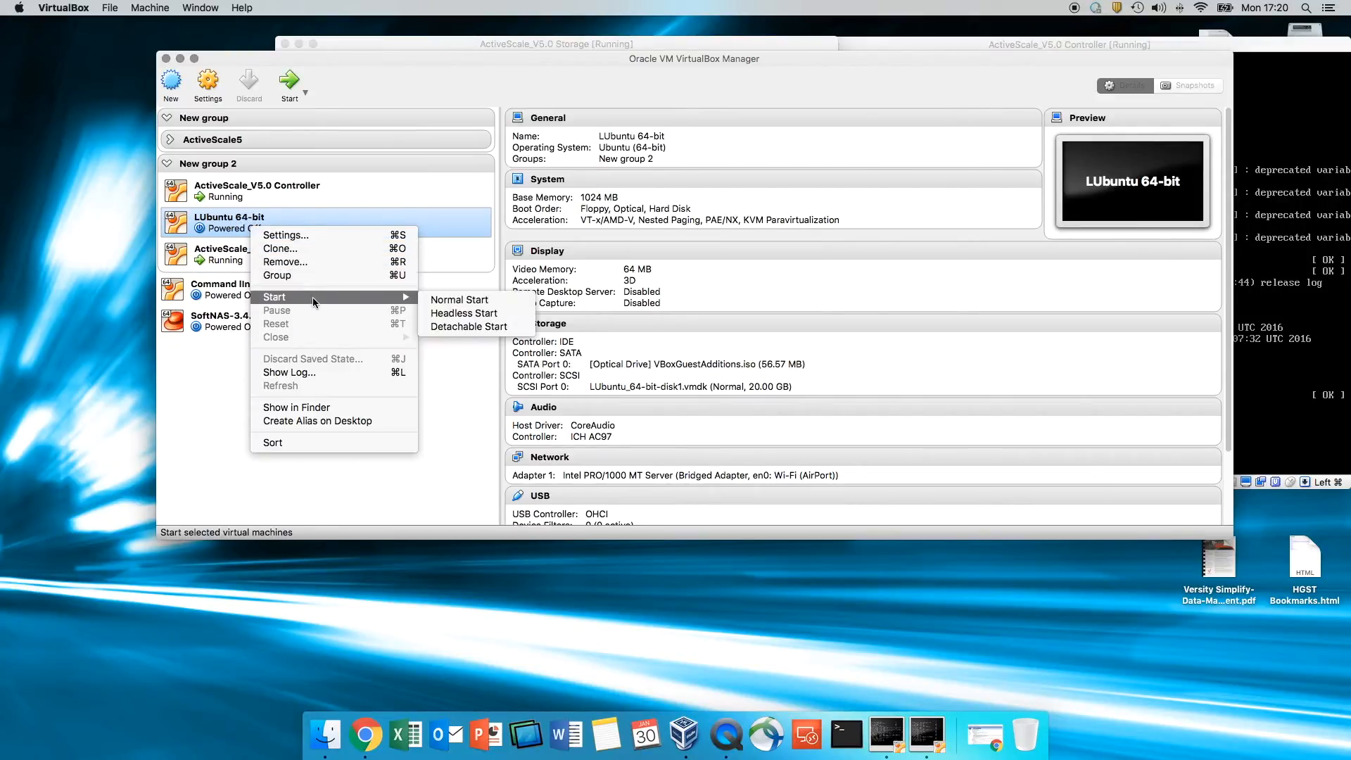
left_click(444, 302)
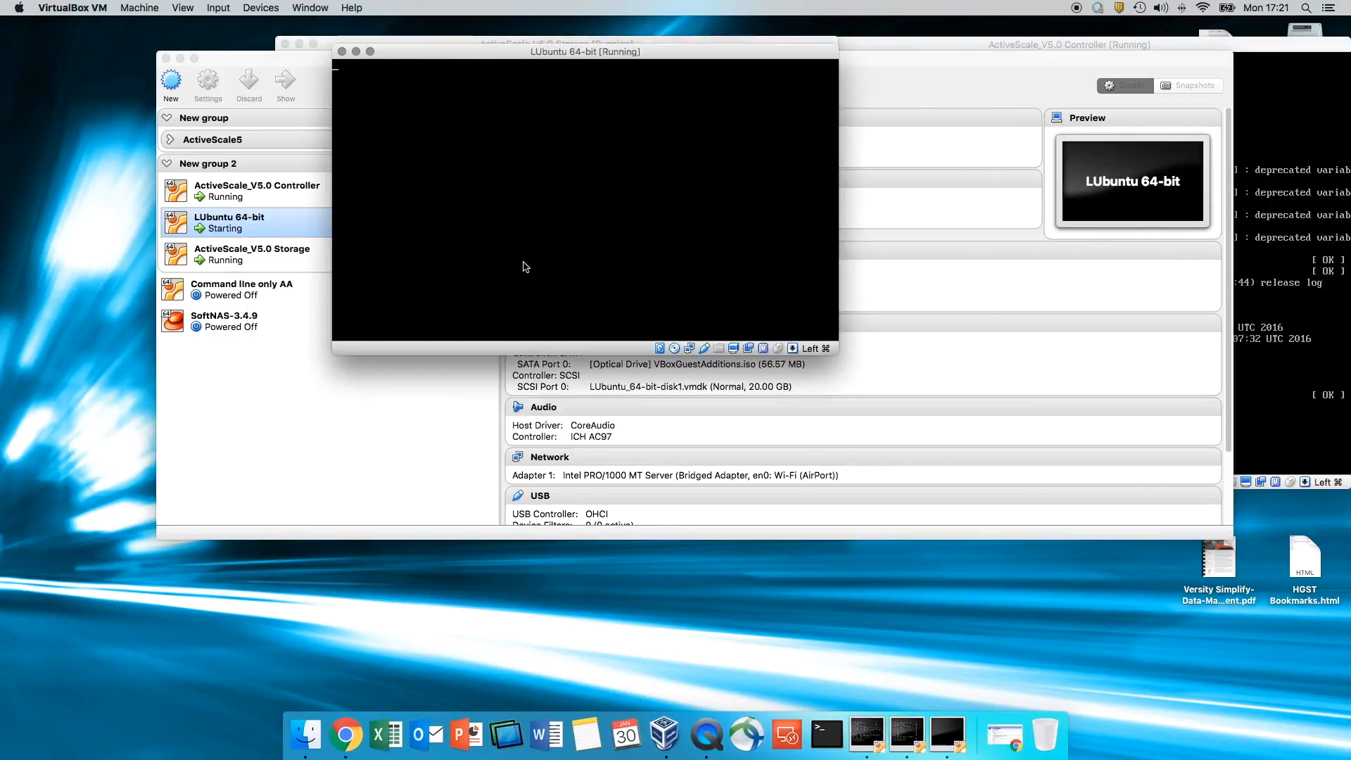
- Arrange the LUbuntu, Controller and Storage consoles and the VM manager across the screen
left_click(1294, 342)
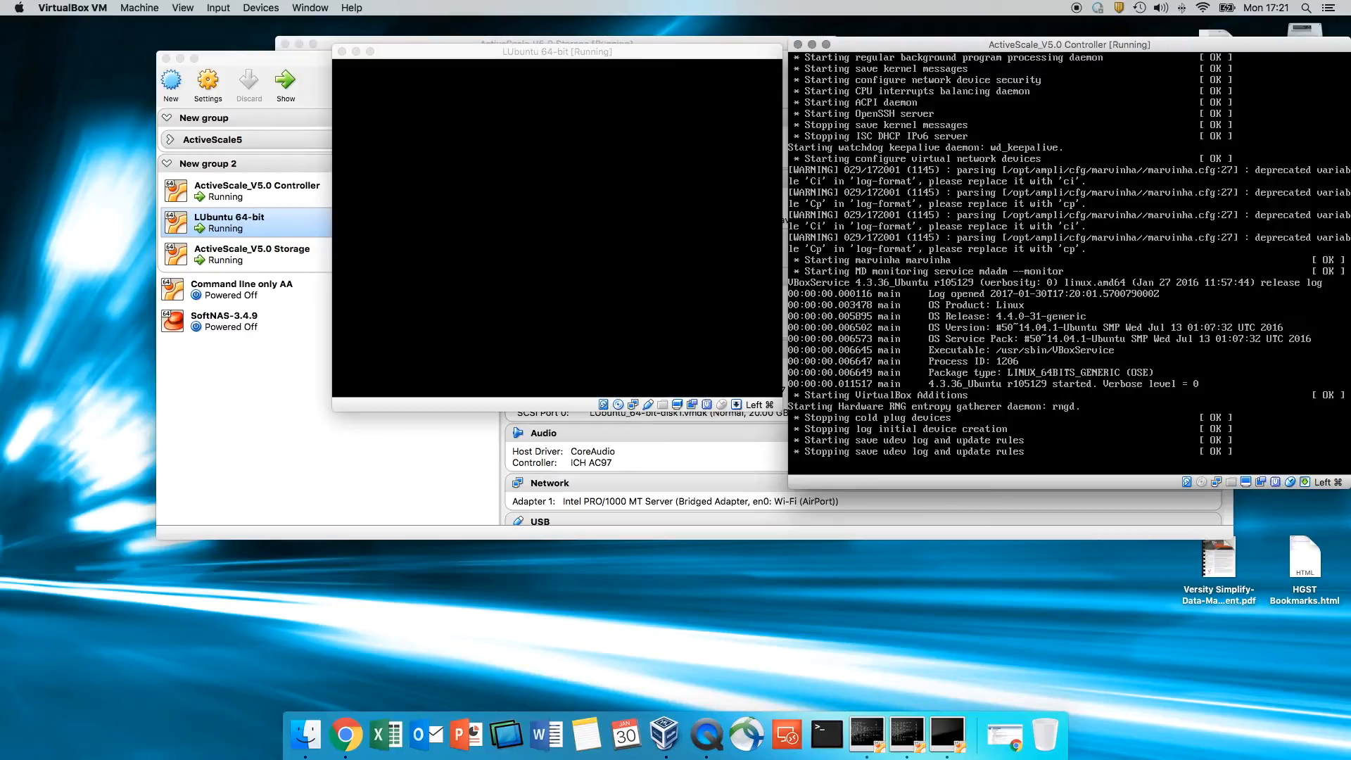
left_click_drag(636, 62, 448, 252)
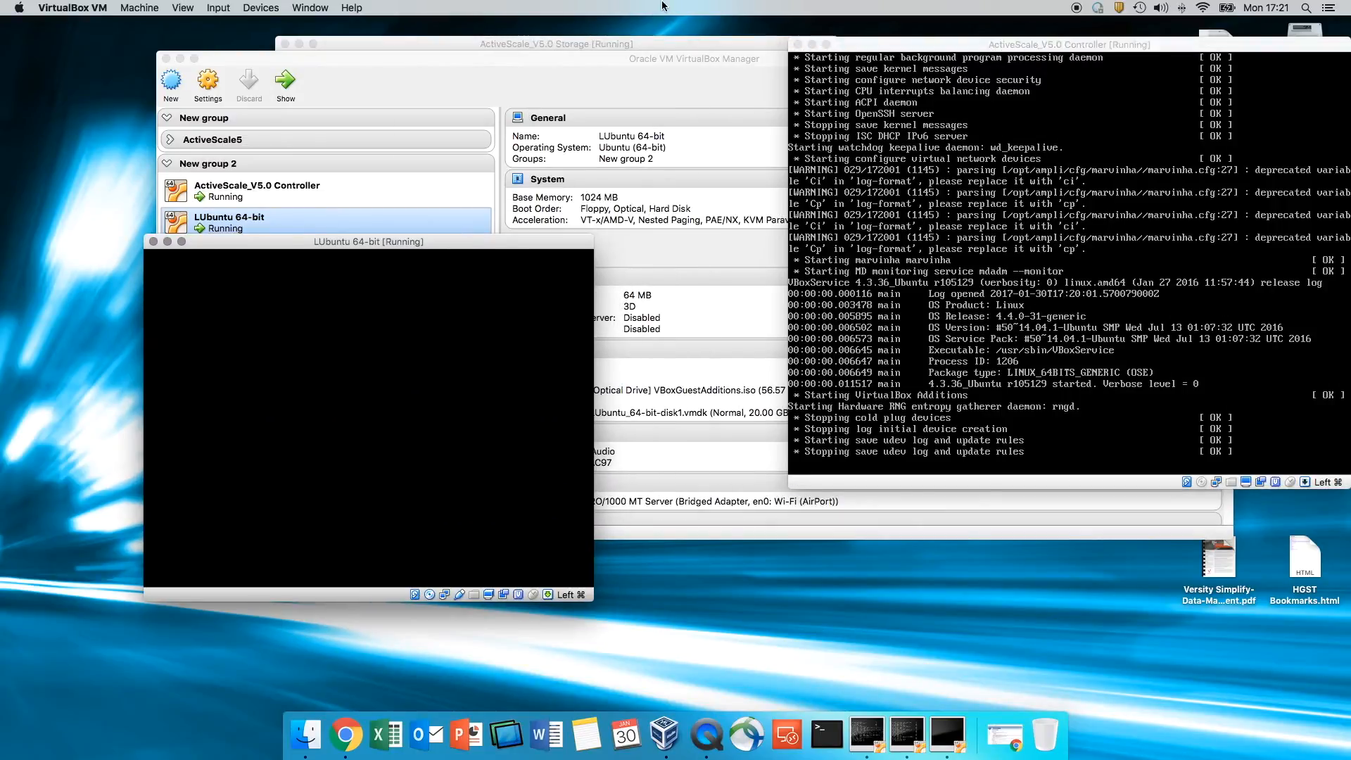
left_click_drag(624, 57, 778, 350)
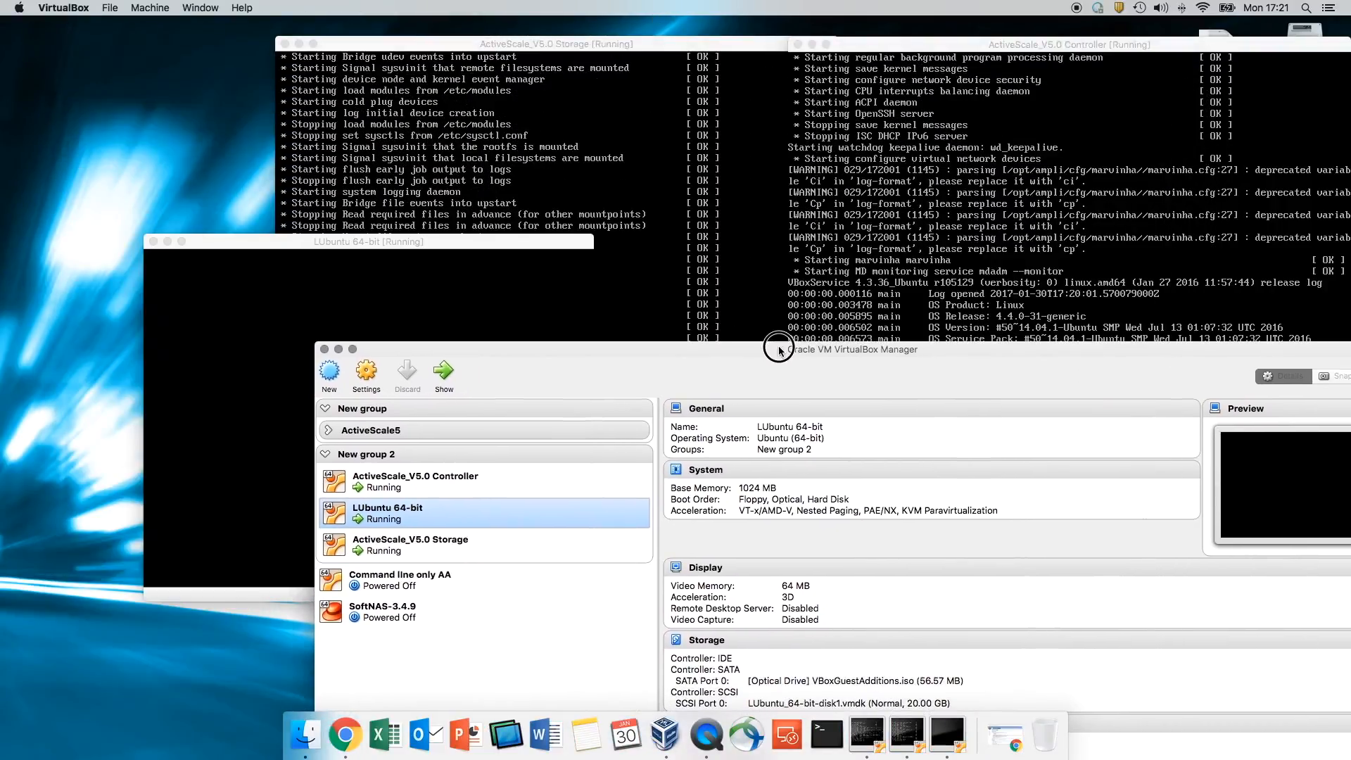
left_click_drag(437, 245, 941, 76)
left_click(566, 56)
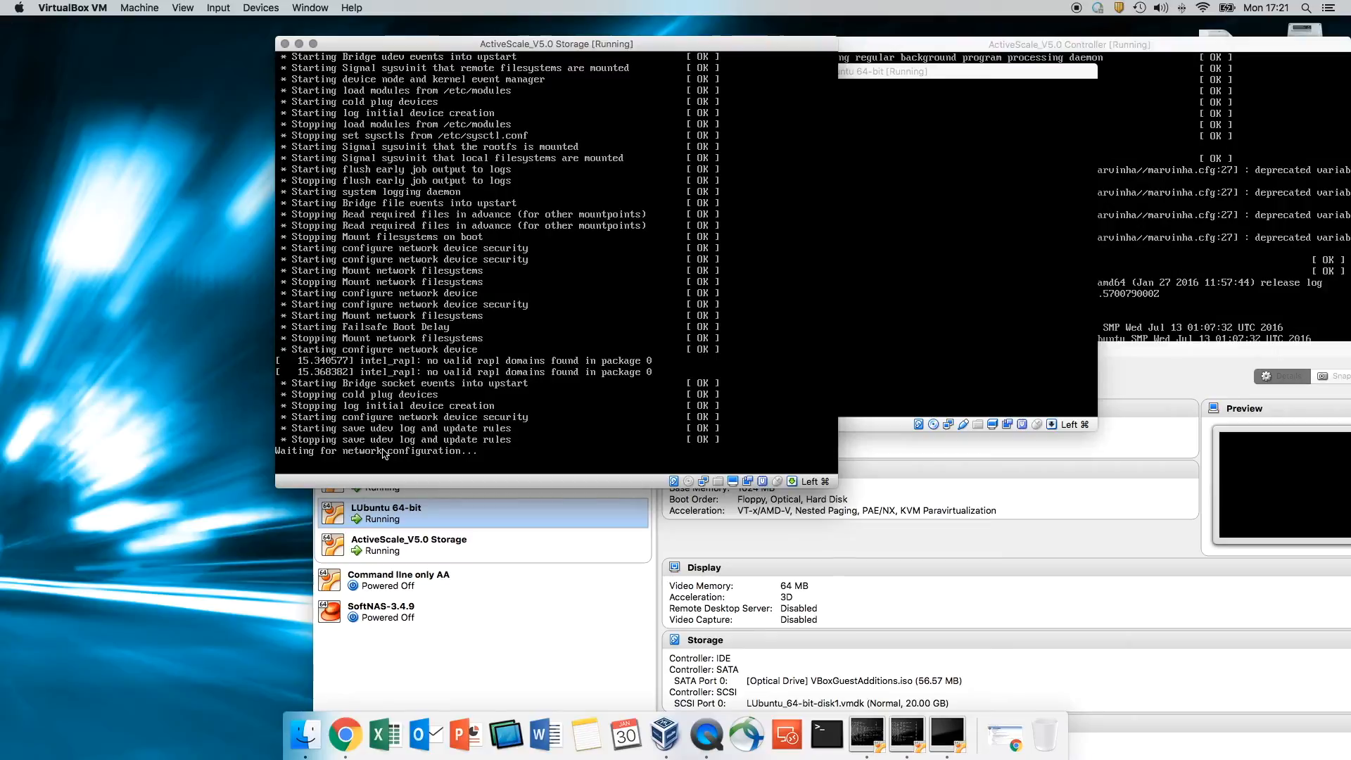
left_click(1190, 296)
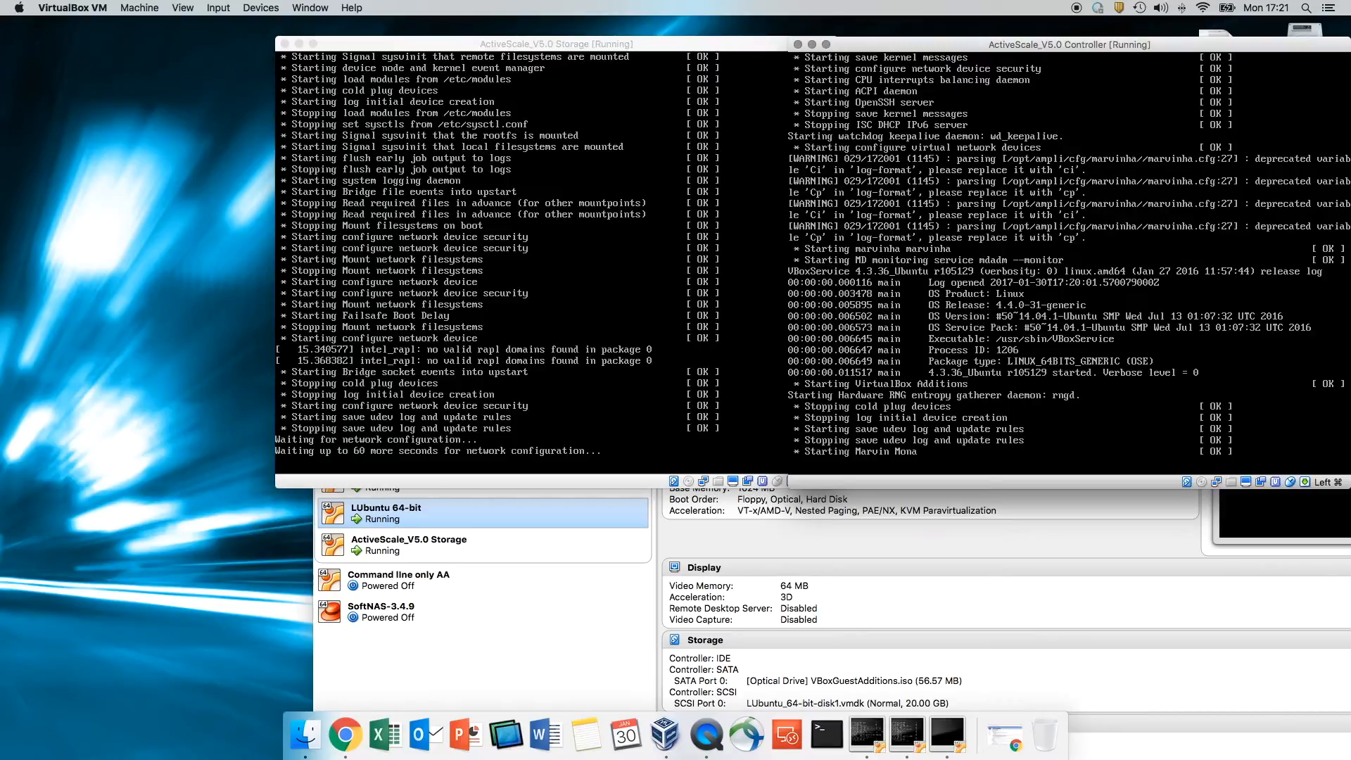
left_click_drag(958, 49, 892, 45)
left_click_drag(553, 49, 387, 43)
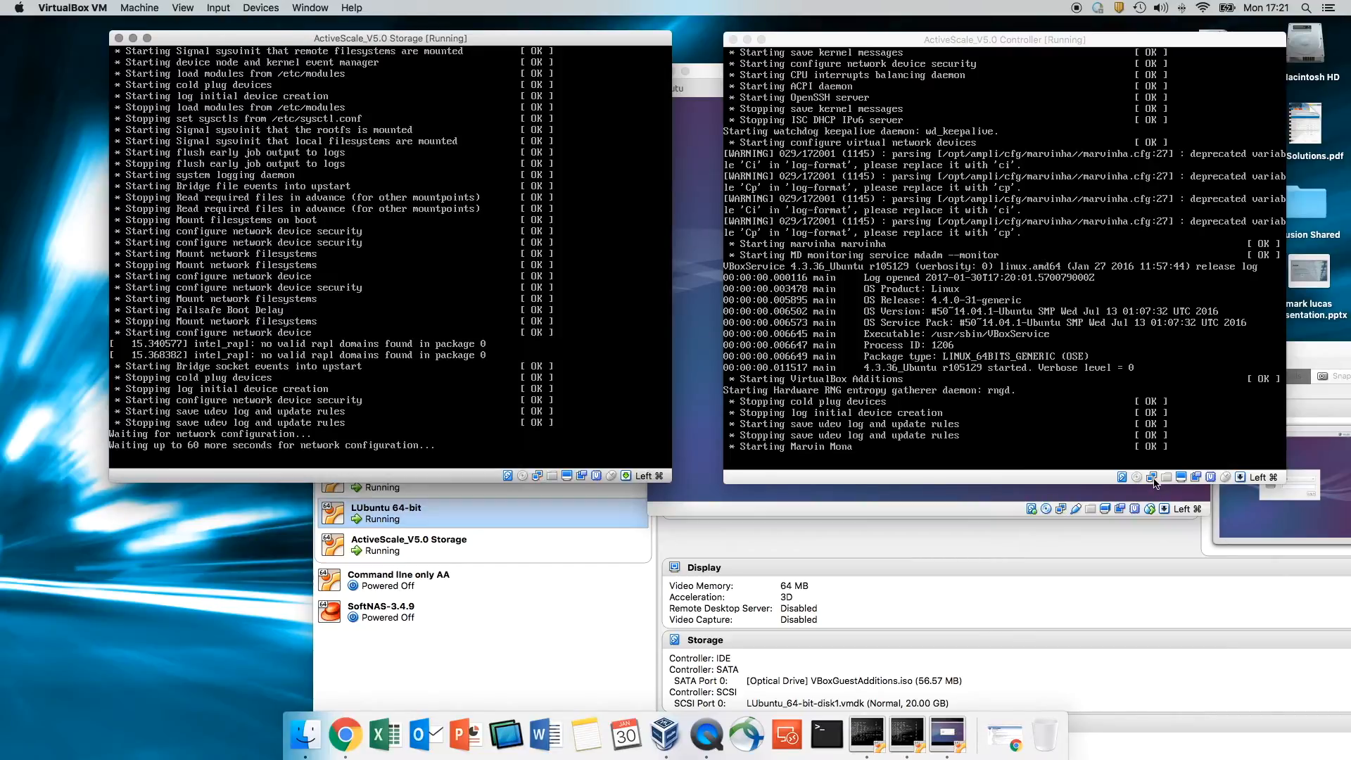
- Log in to the LUbuntu desktop with the account password
left_click(697, 74)
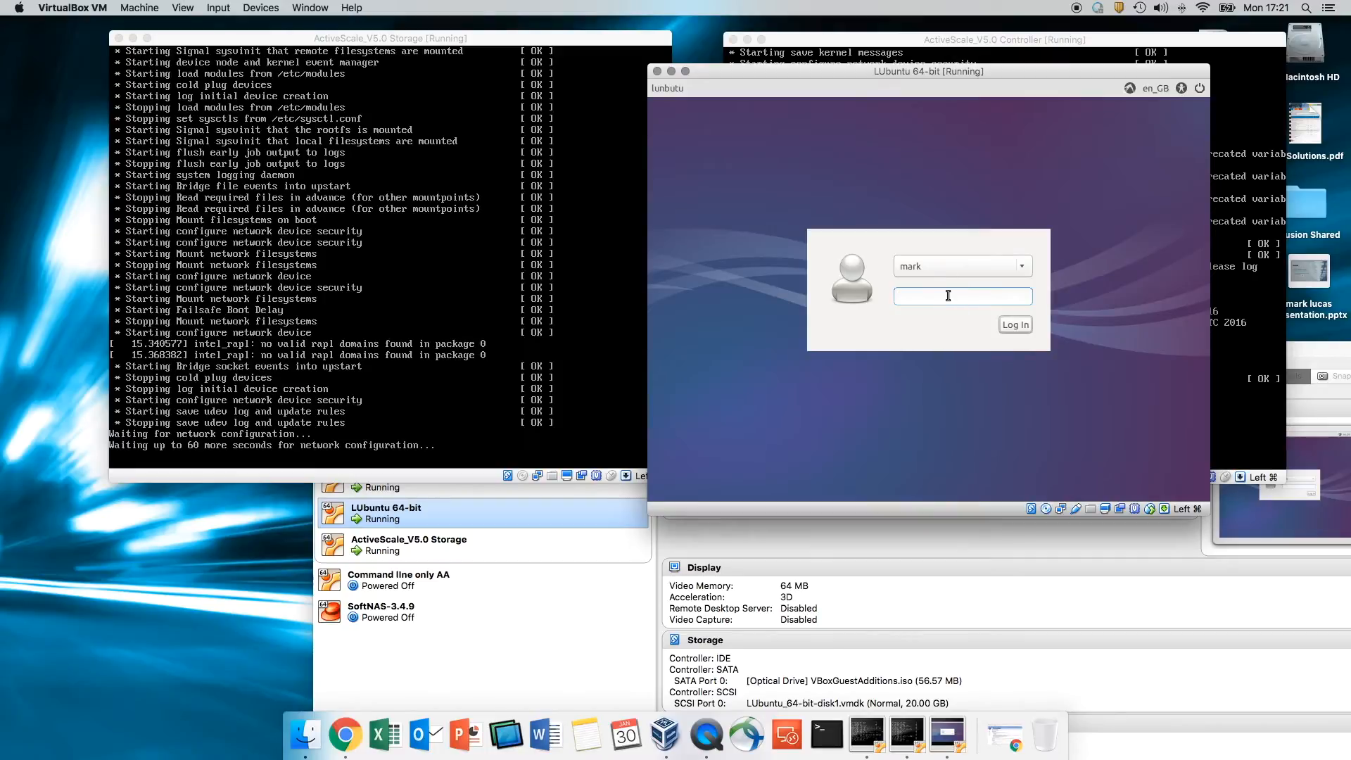
type("•••••")
key("Return")
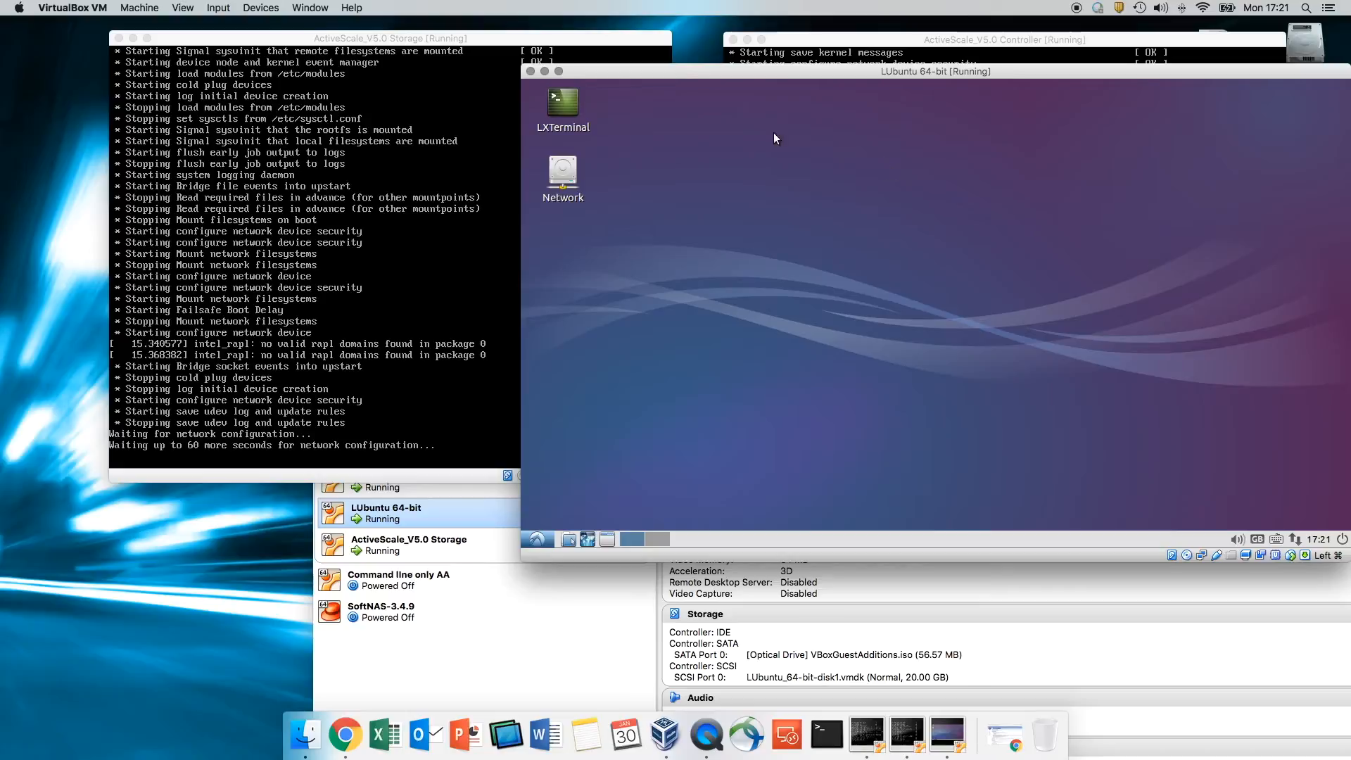
- Launch LXTerminal on the LUbuntu desktop and run ls
left_click(537, 539)
mouse_move(604, 410)
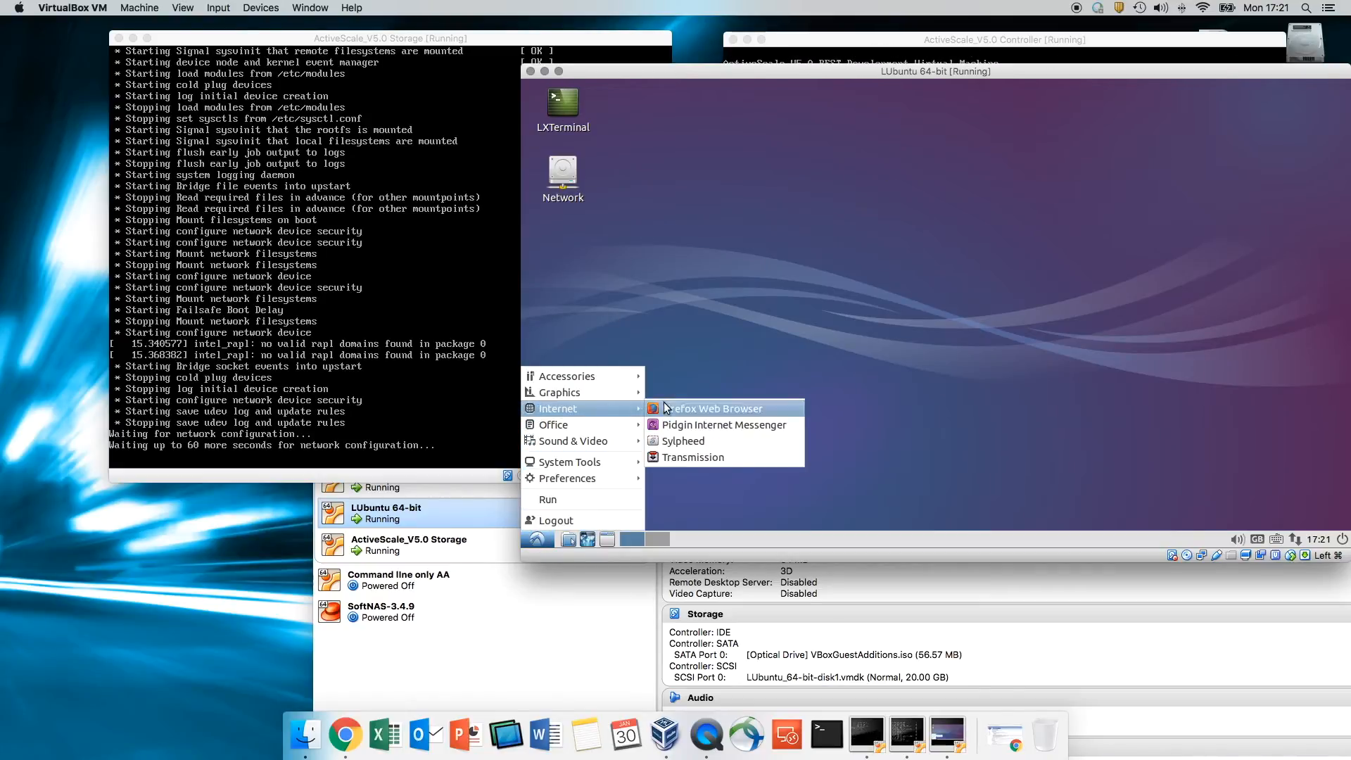
left_click(763, 284)
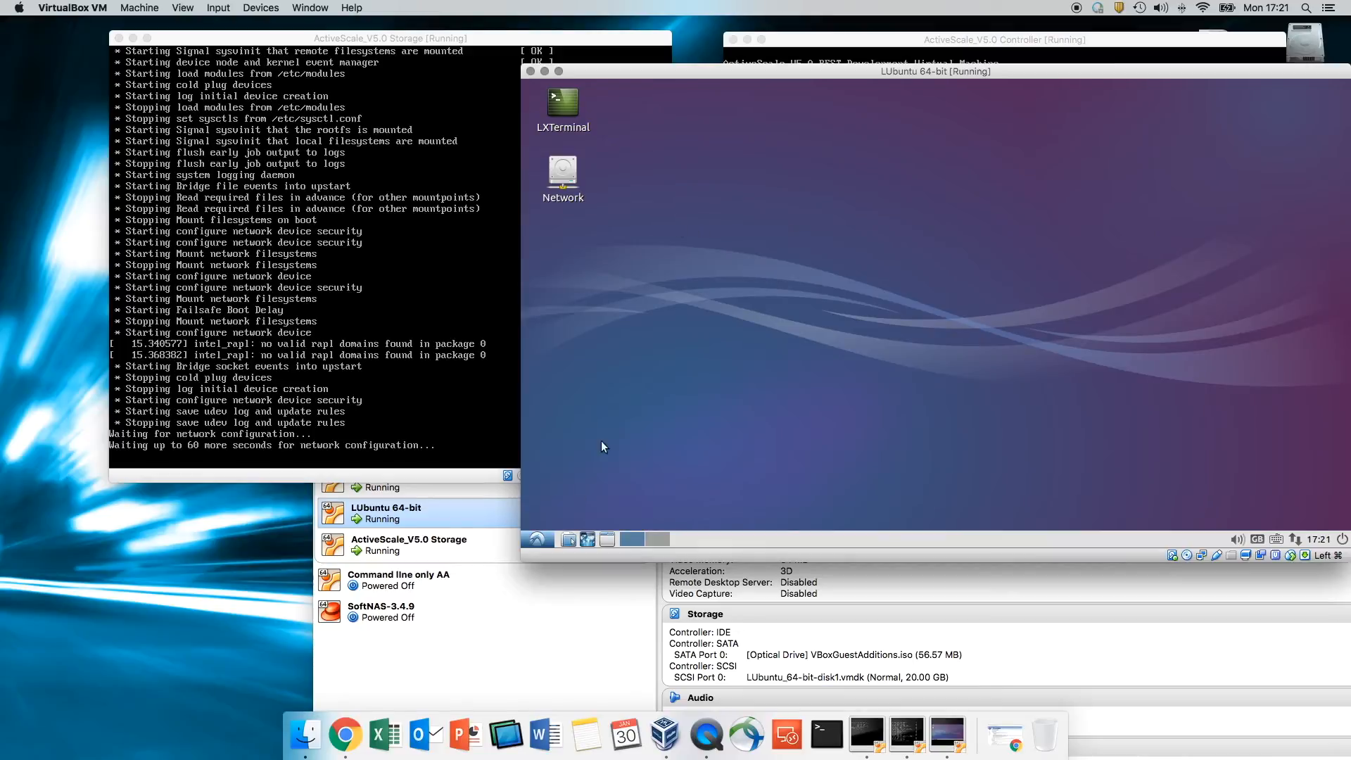
left_click(537, 541)
mouse_move(614, 409)
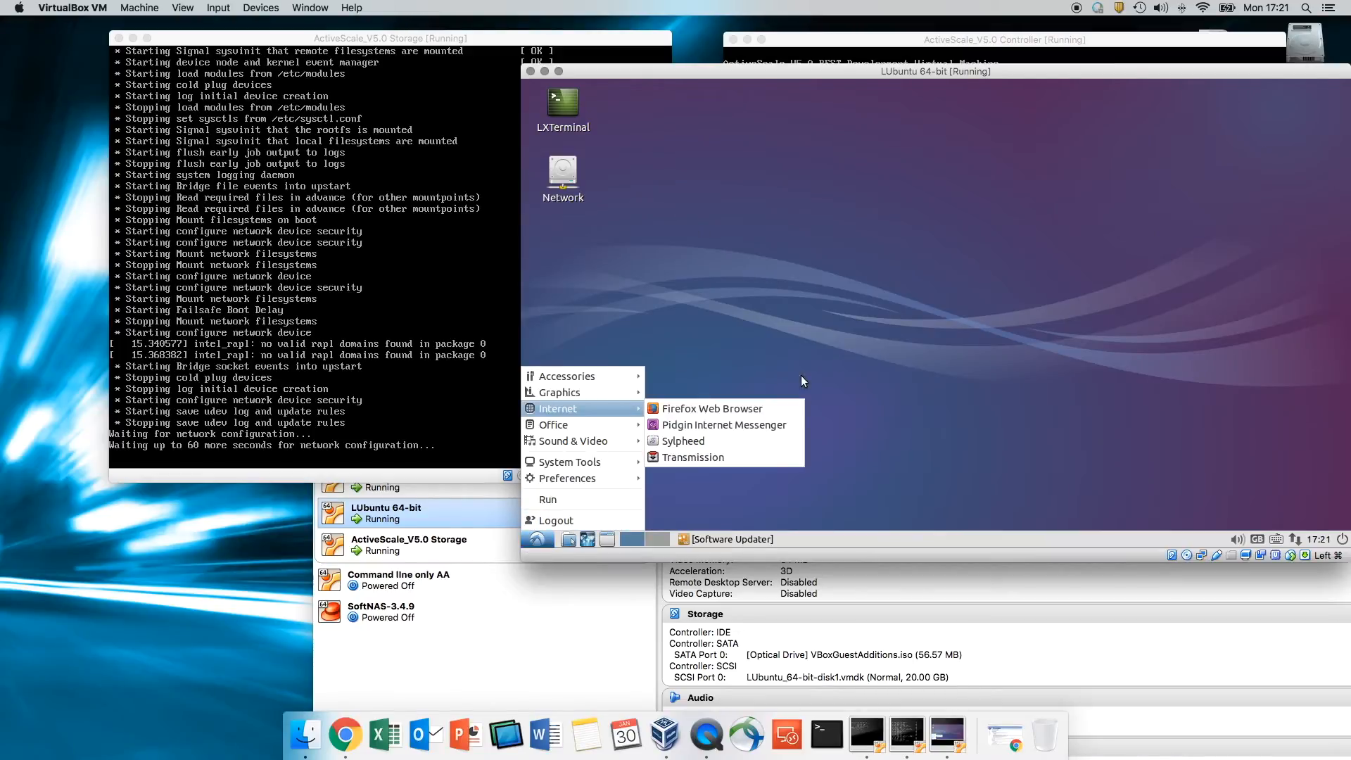
left_click(780, 255)
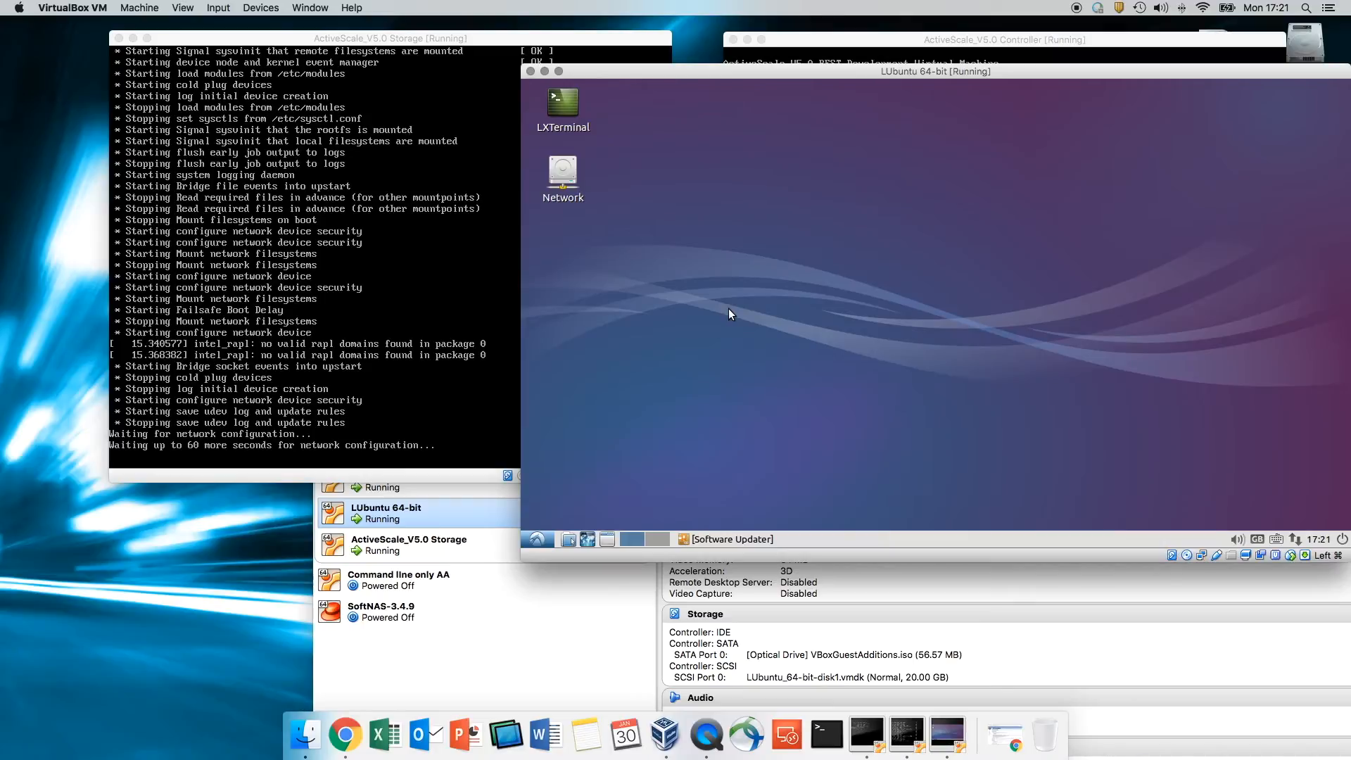
double_click(563, 104)
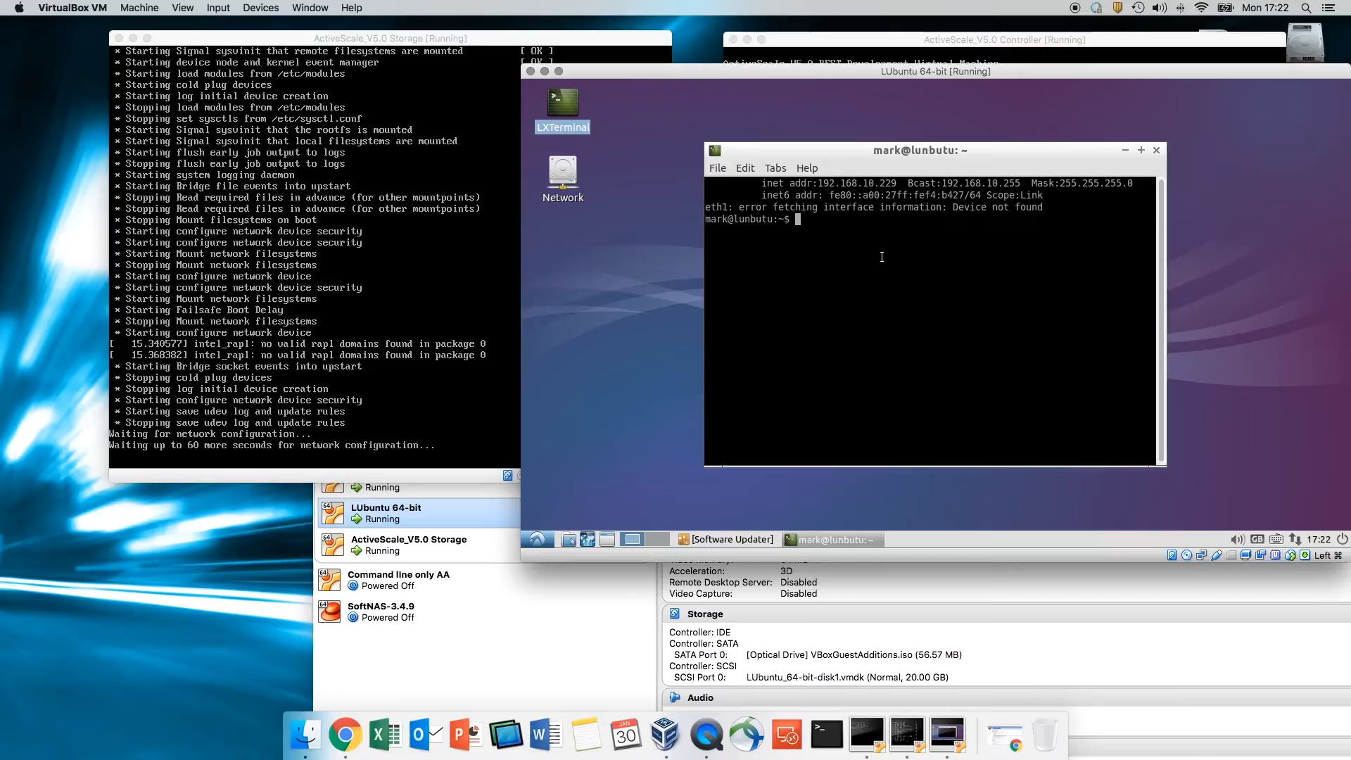
type("ls")
key("Return")
key("Return")
key("Return")
- Run s3cmd, then s3cmd --help to display its command listing
type("s3md")
key("Left")
key("Left")
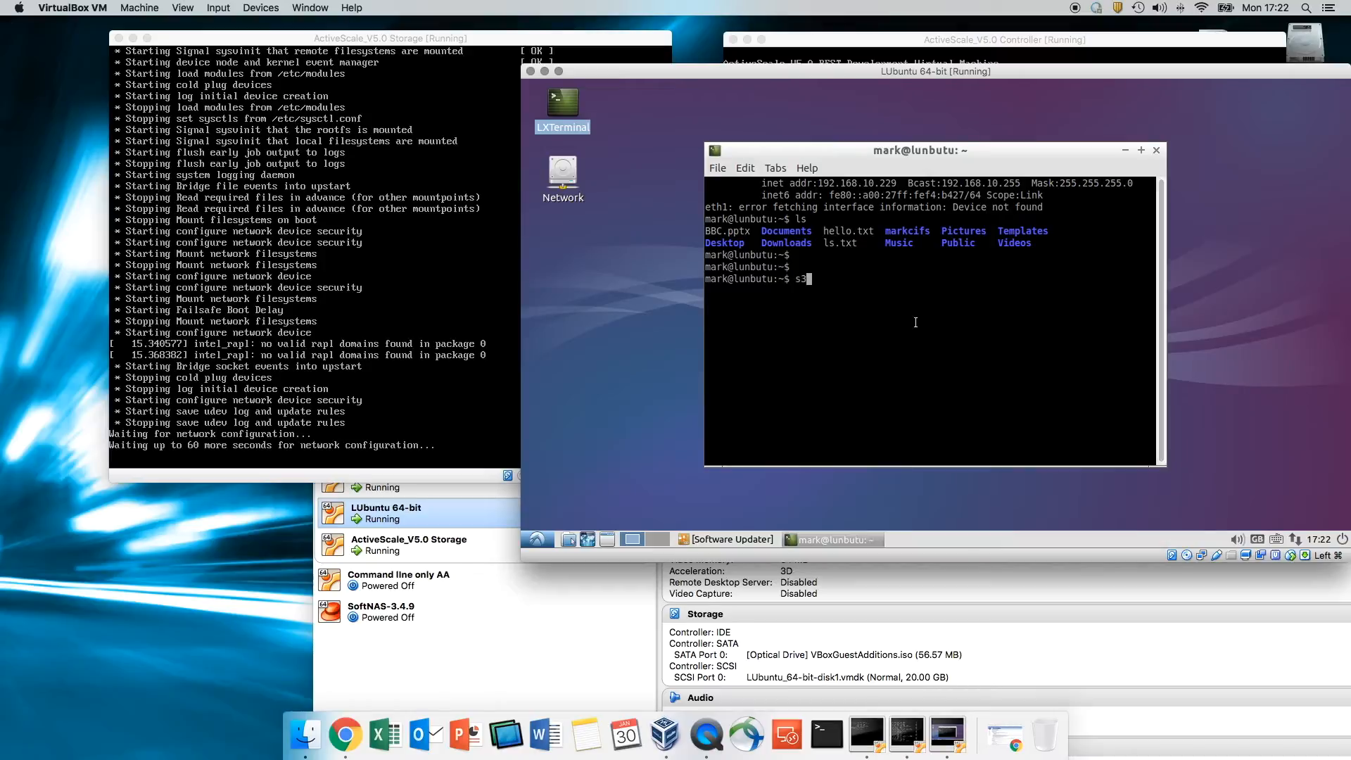
type("cm")
key("Return")
key("Up")
type("0--")
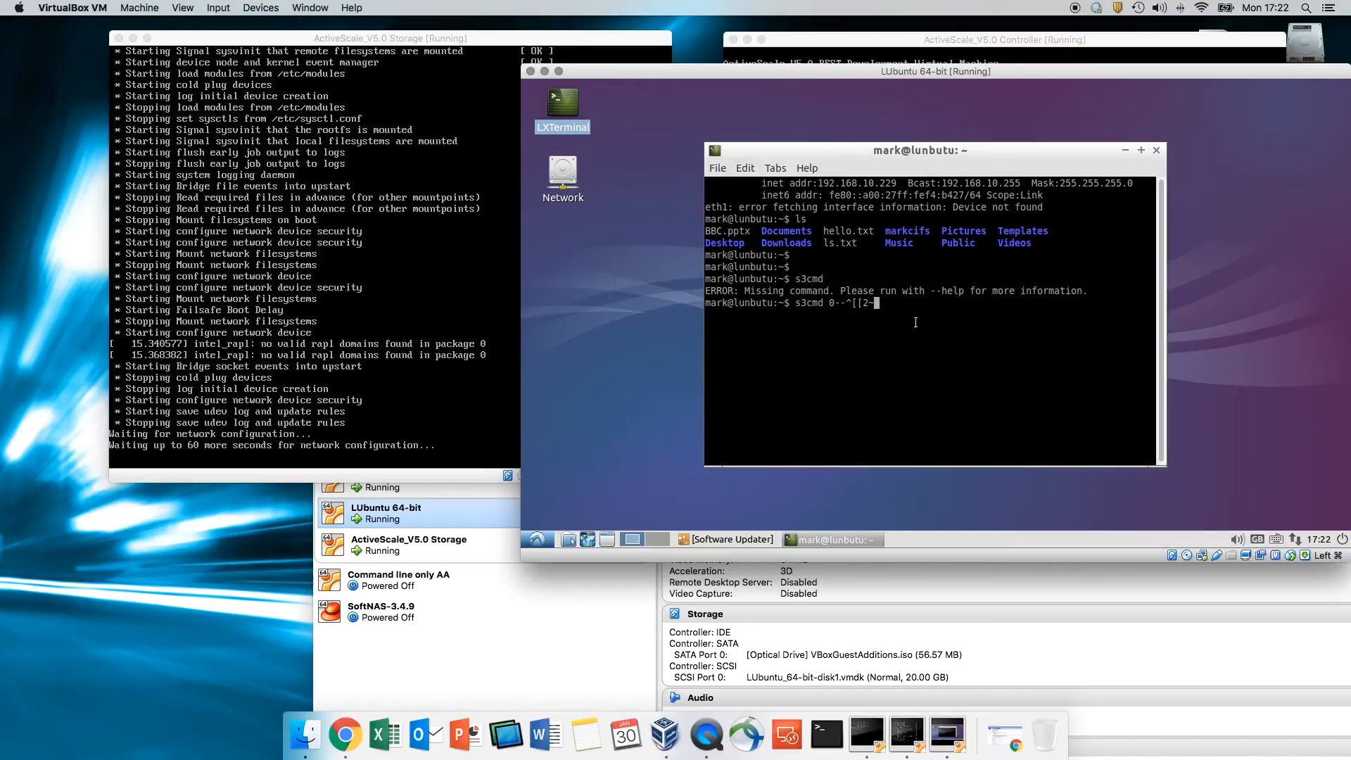
key("BackSpace")
key("BackSpace")
key("BackSpace")
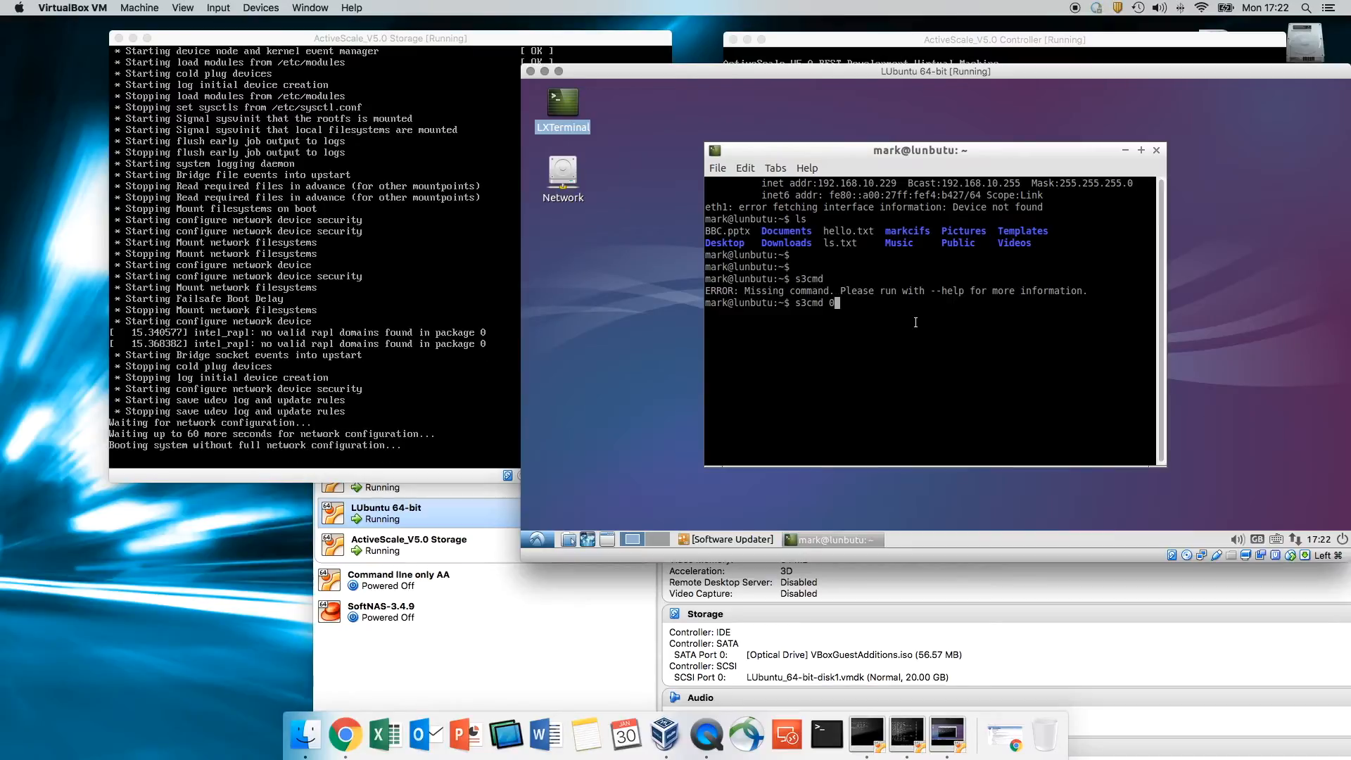
type("--help")
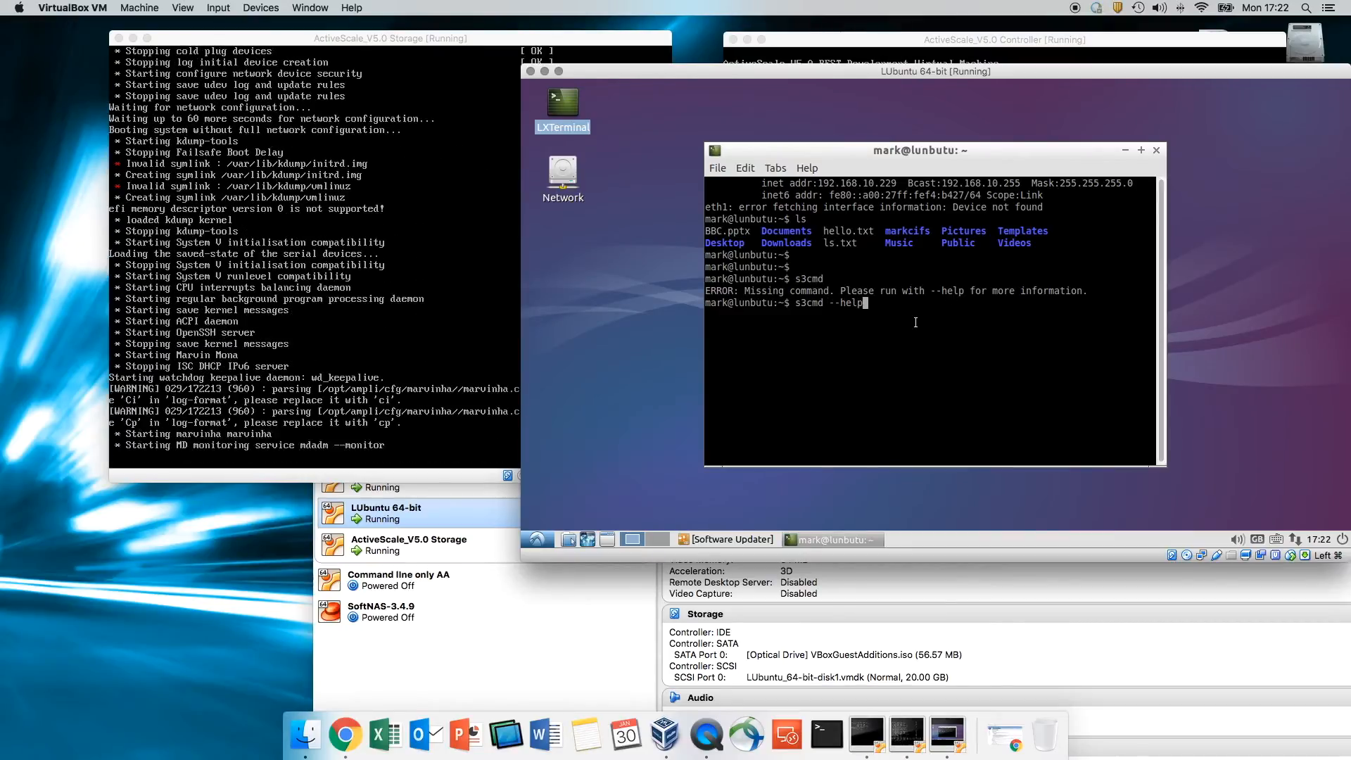
key("Return")
key("Return")
key("Return")
key("Return")
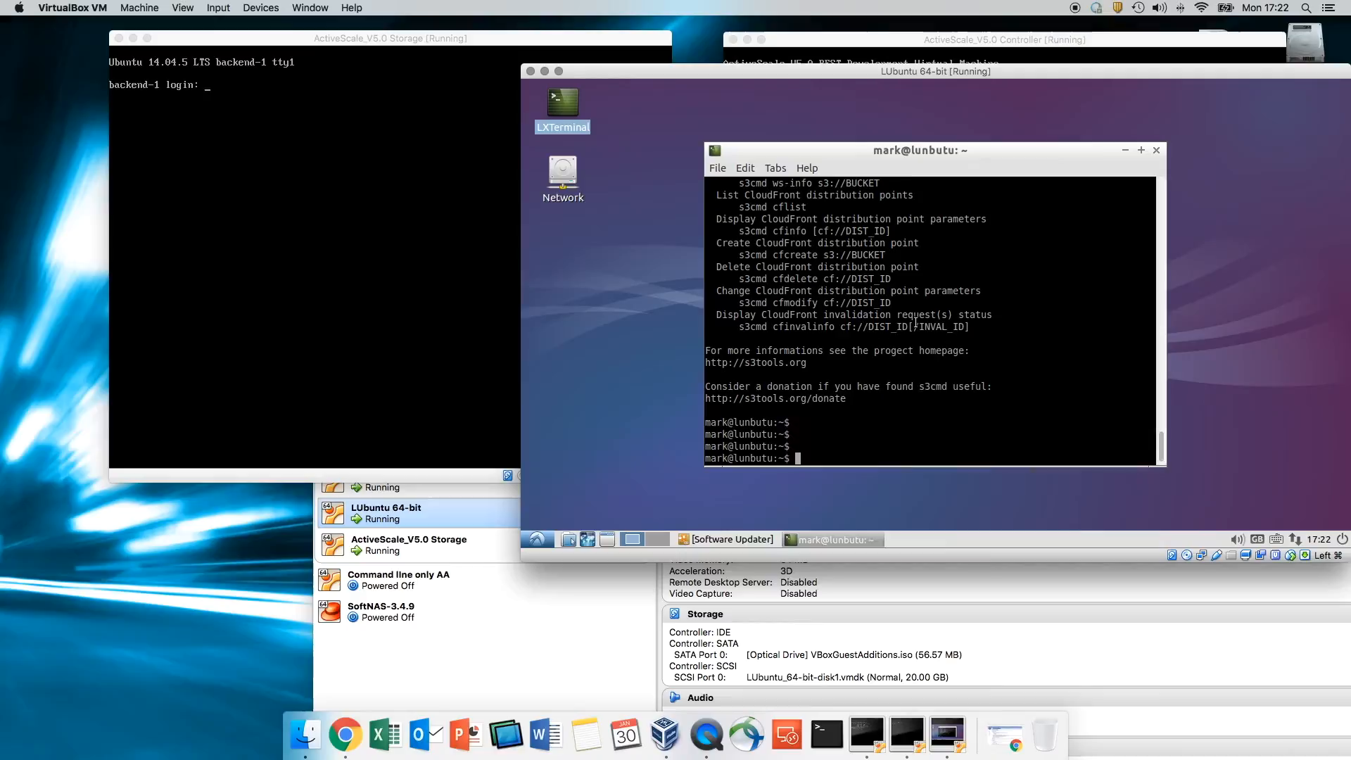
- Minimize the Storage console and move the Controller console to the far left
left_click(488, 273)
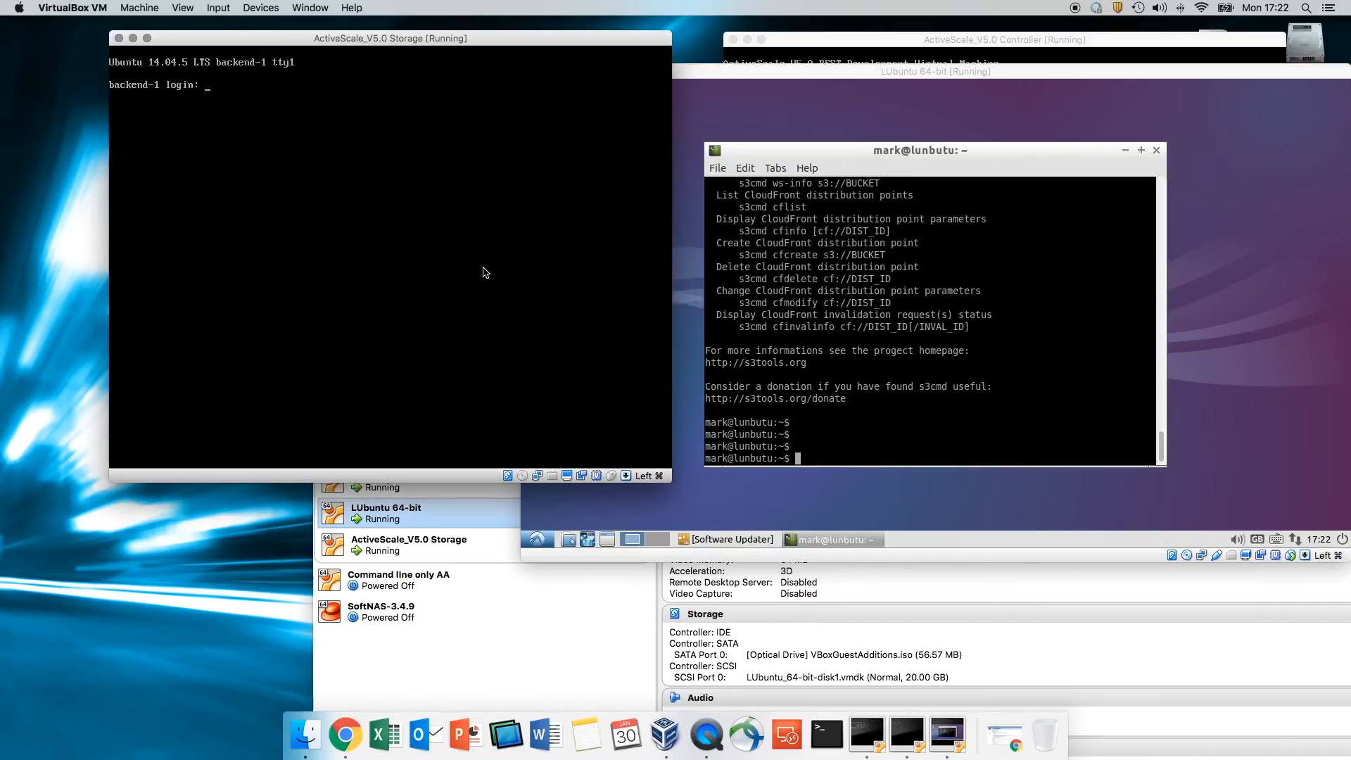
left_click(1066, 40)
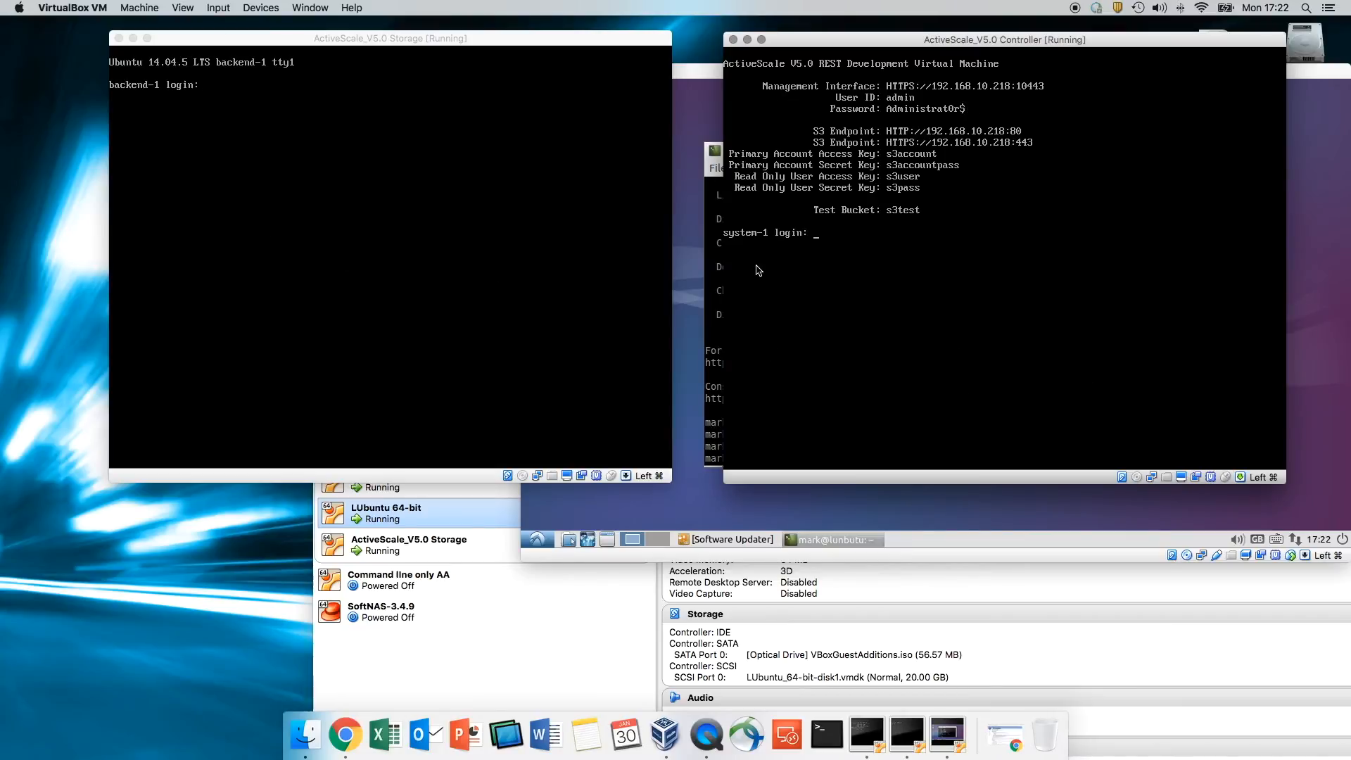
left_click(134, 40)
left_click_drag(955, 40, 167, 64)
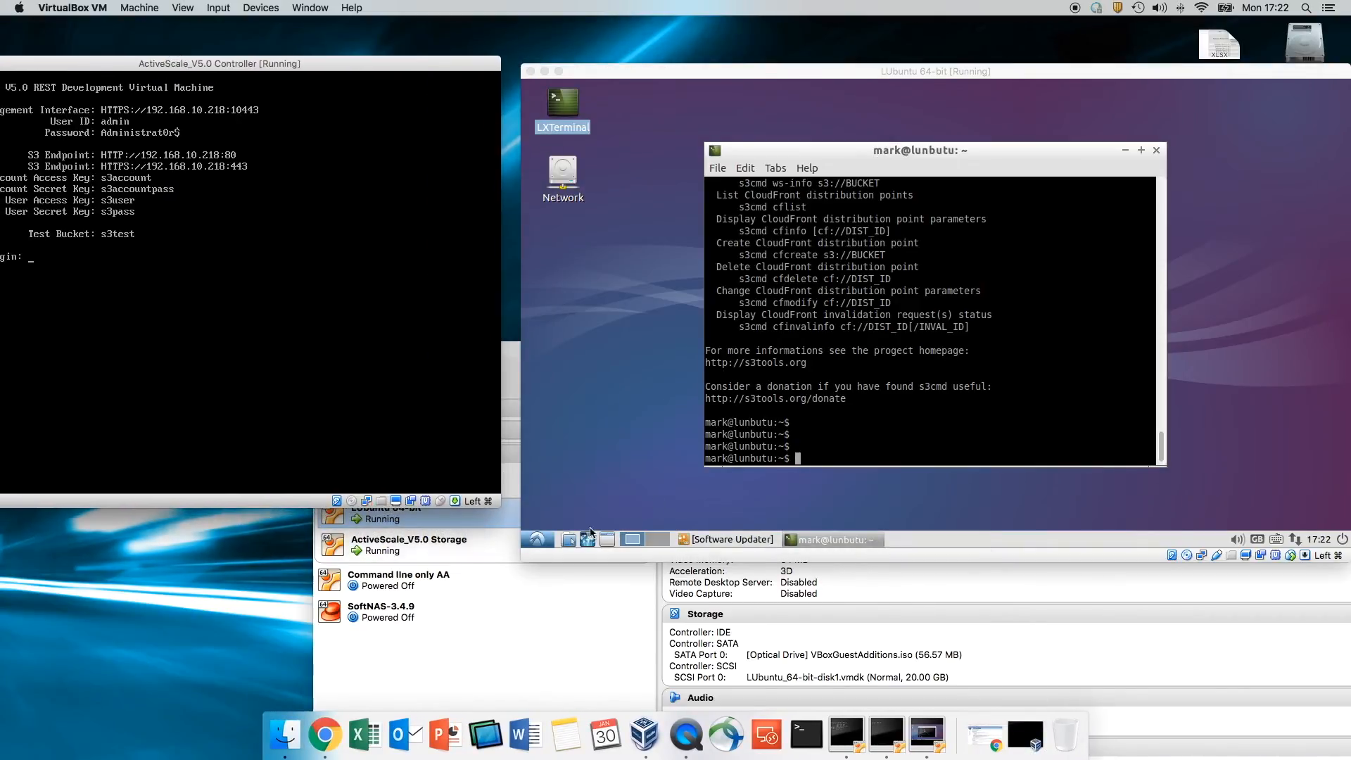
- Bring Chrome's VirtualBox downloads page forward and move it to the right
left_click(537, 540)
left_click(648, 289)
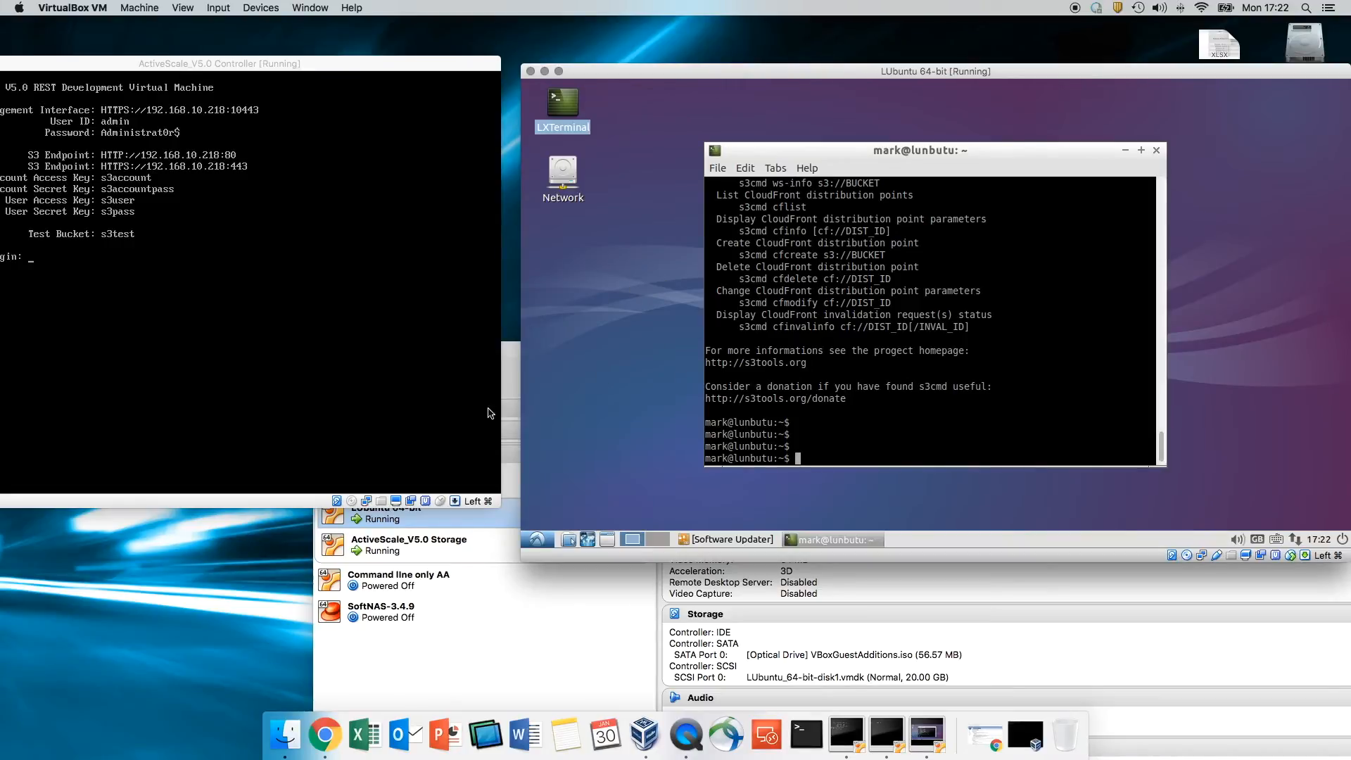
left_click(334, 735)
left_click_drag(451, 104, 786, 88)
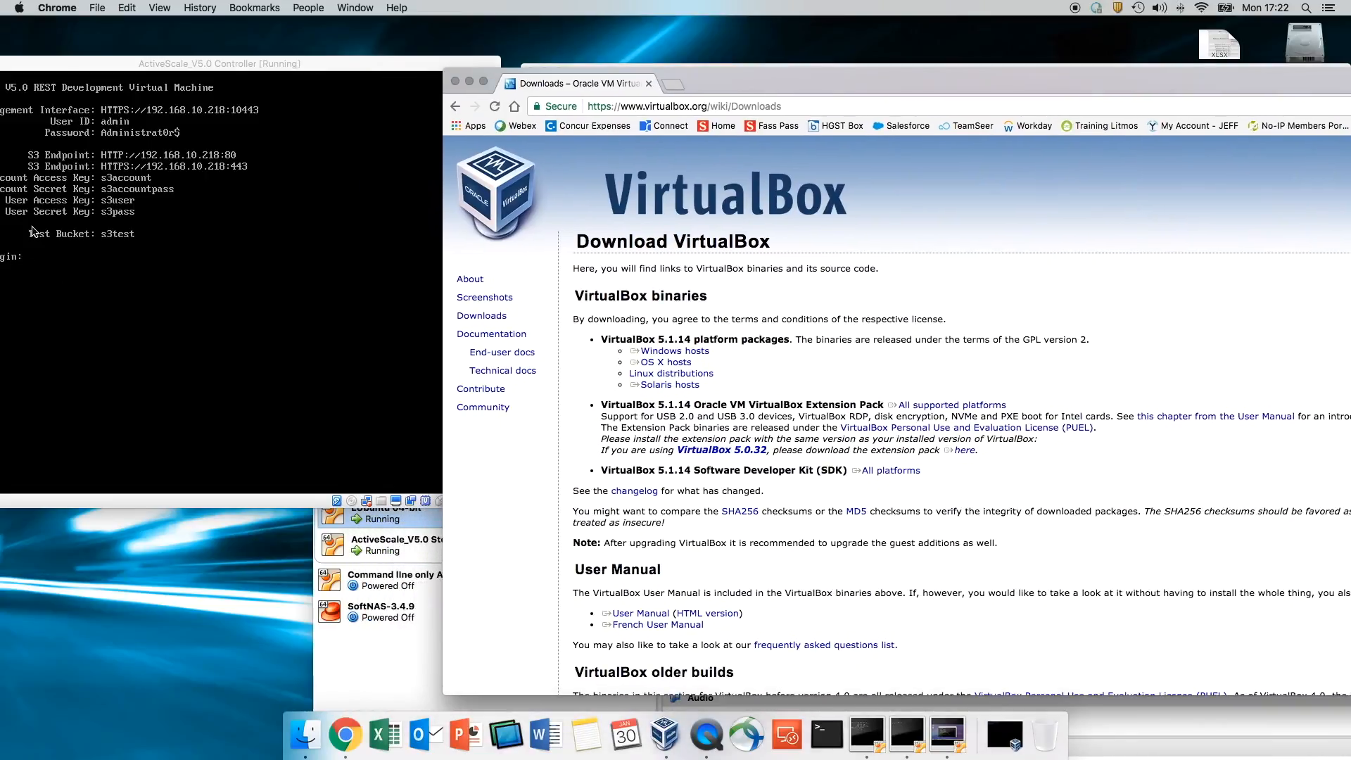
left_click(103, 114)
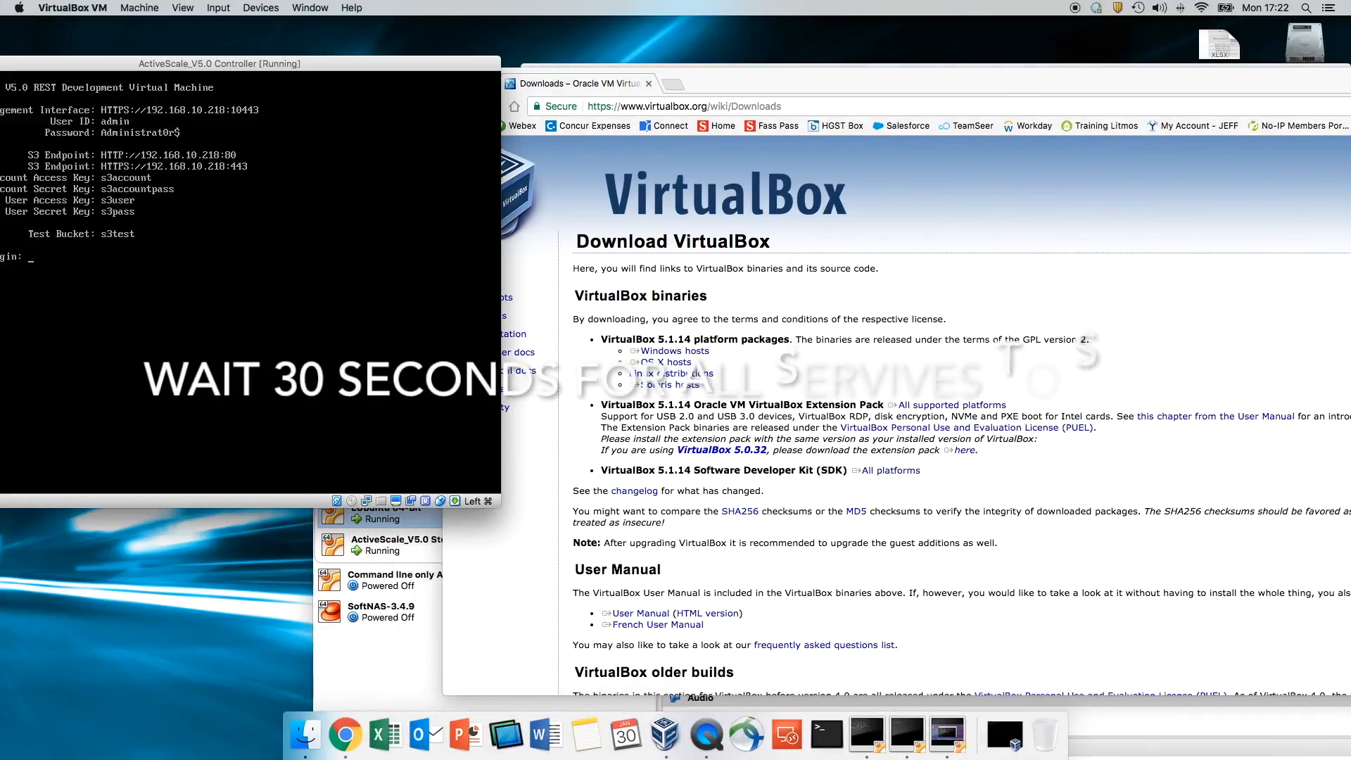
key("super")
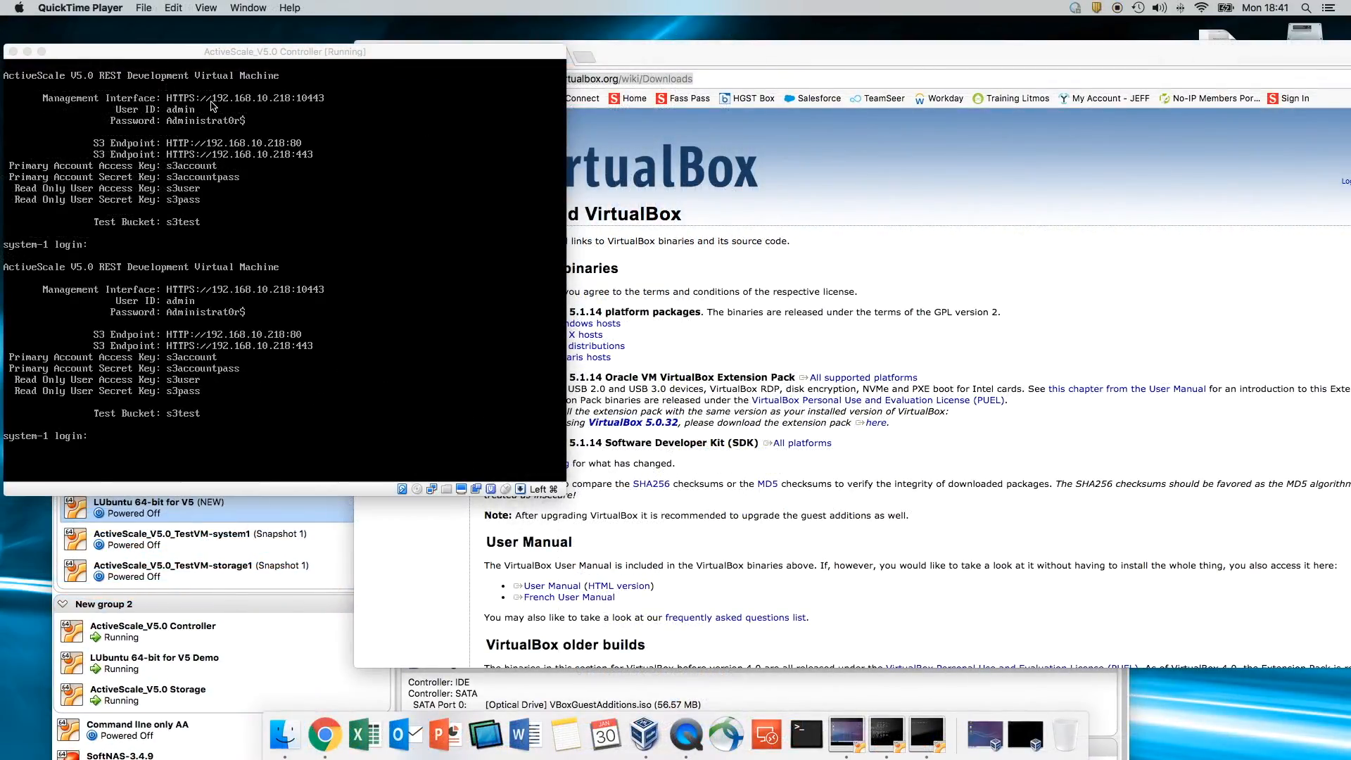
left_click(678, 49)
left_click(590, 59)
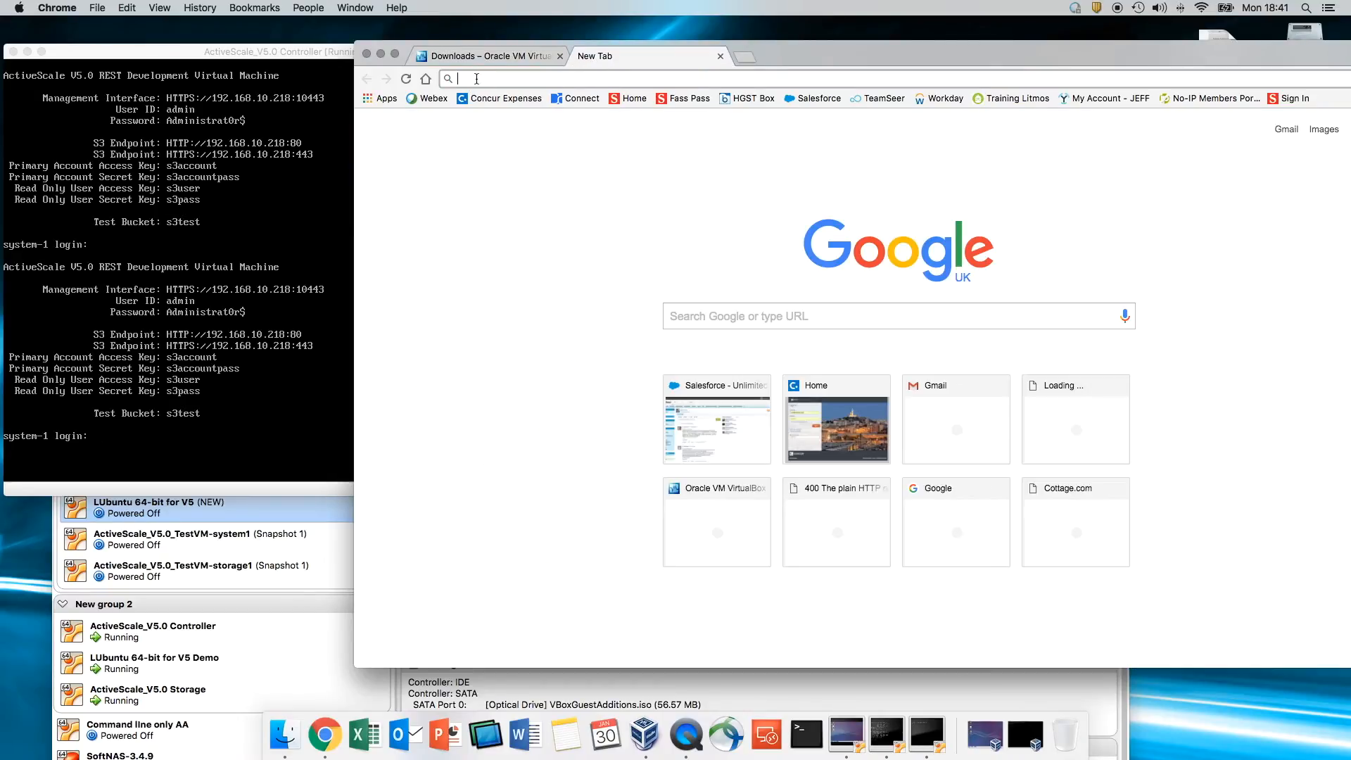
type("htt")
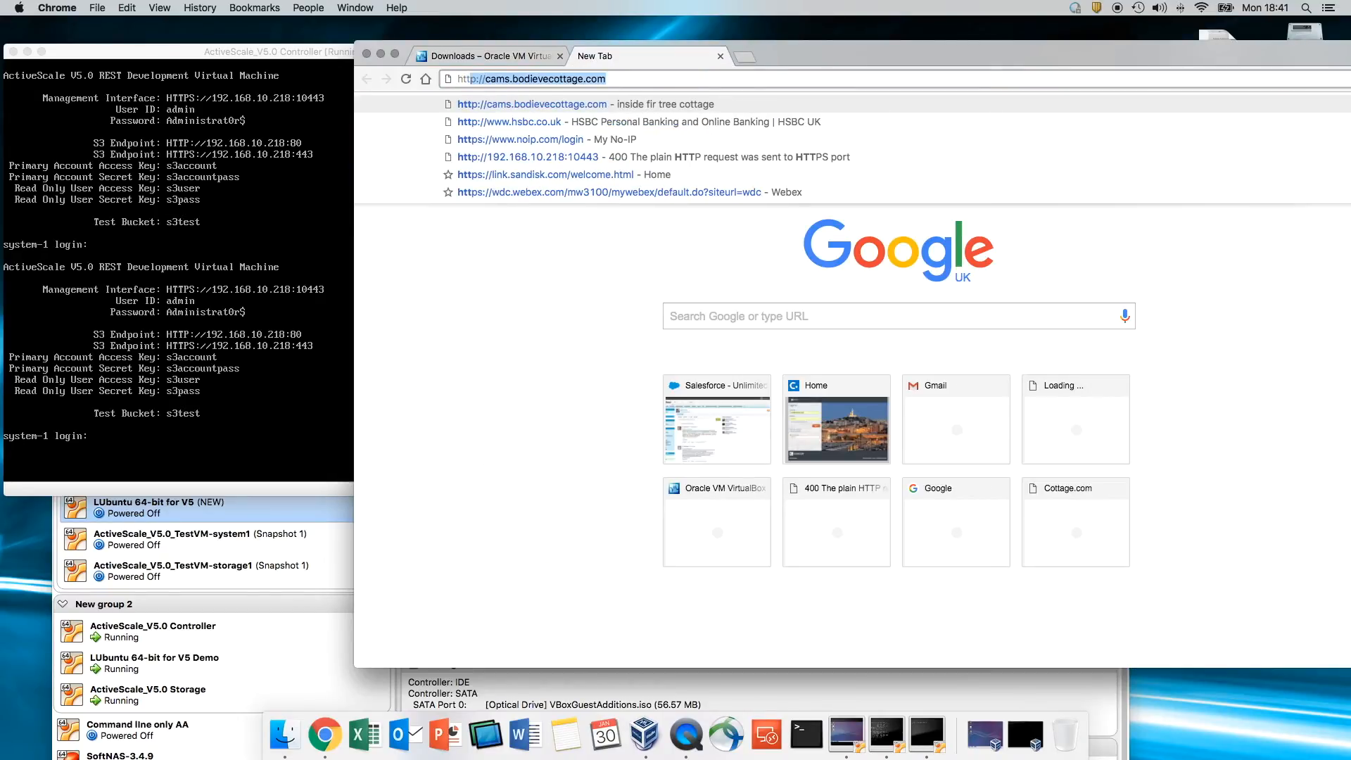
type("ps")
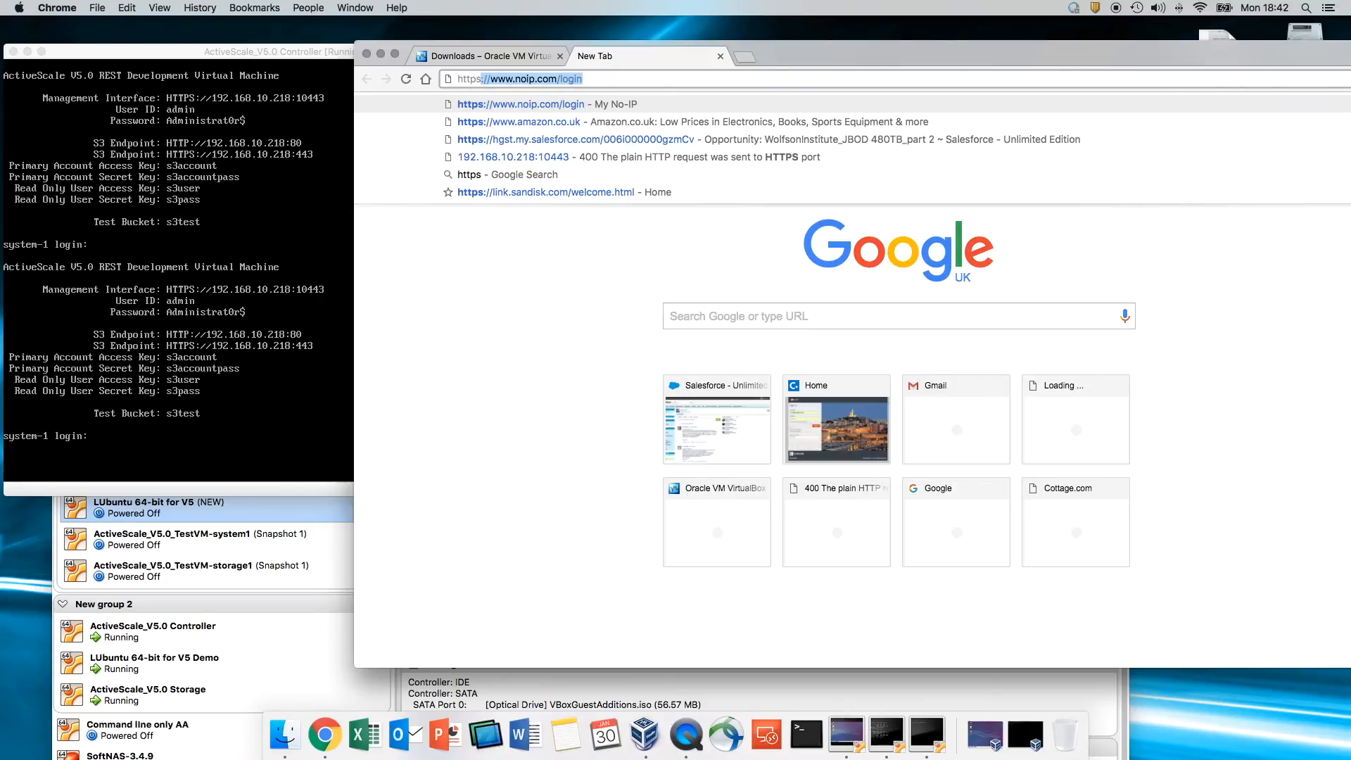
type(";//")
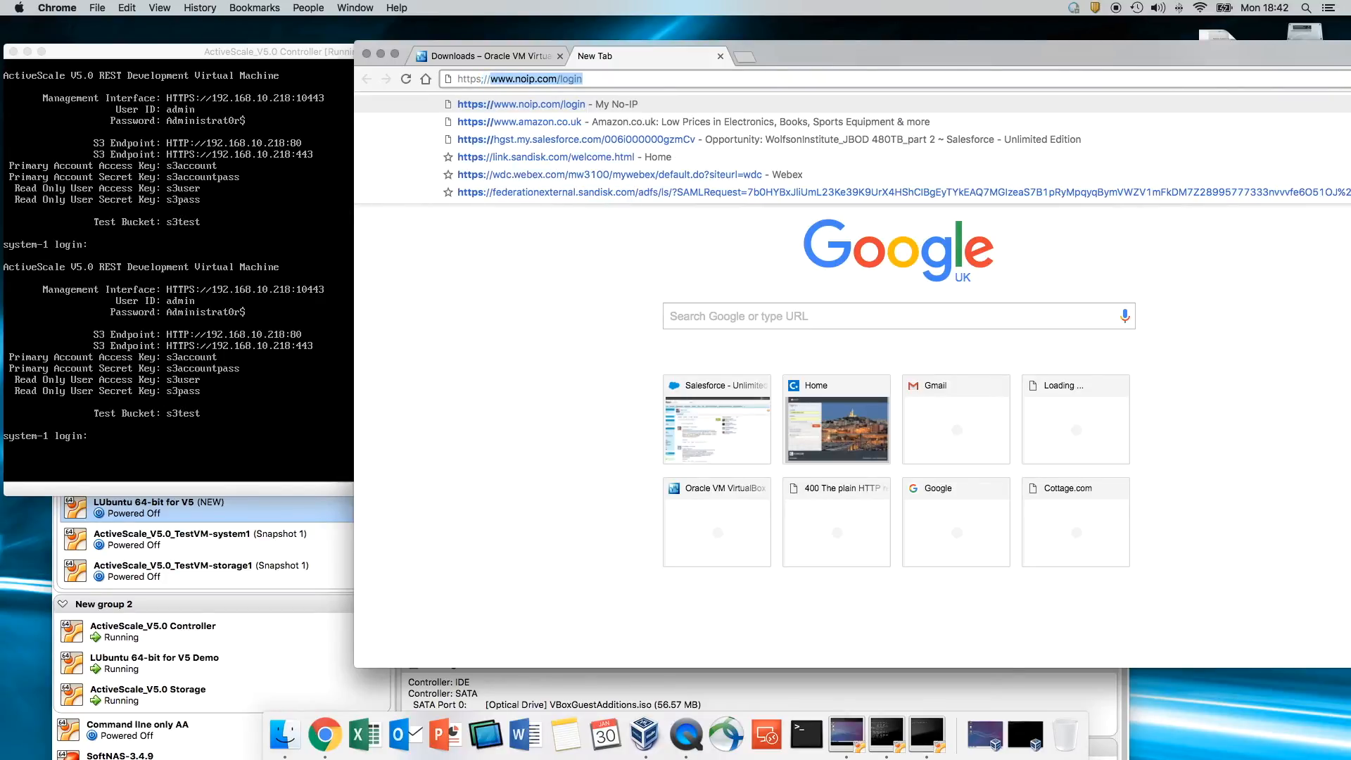
key("BackSpace")
key("BackSpace")
key("BackSpace")
key("BackSpace")
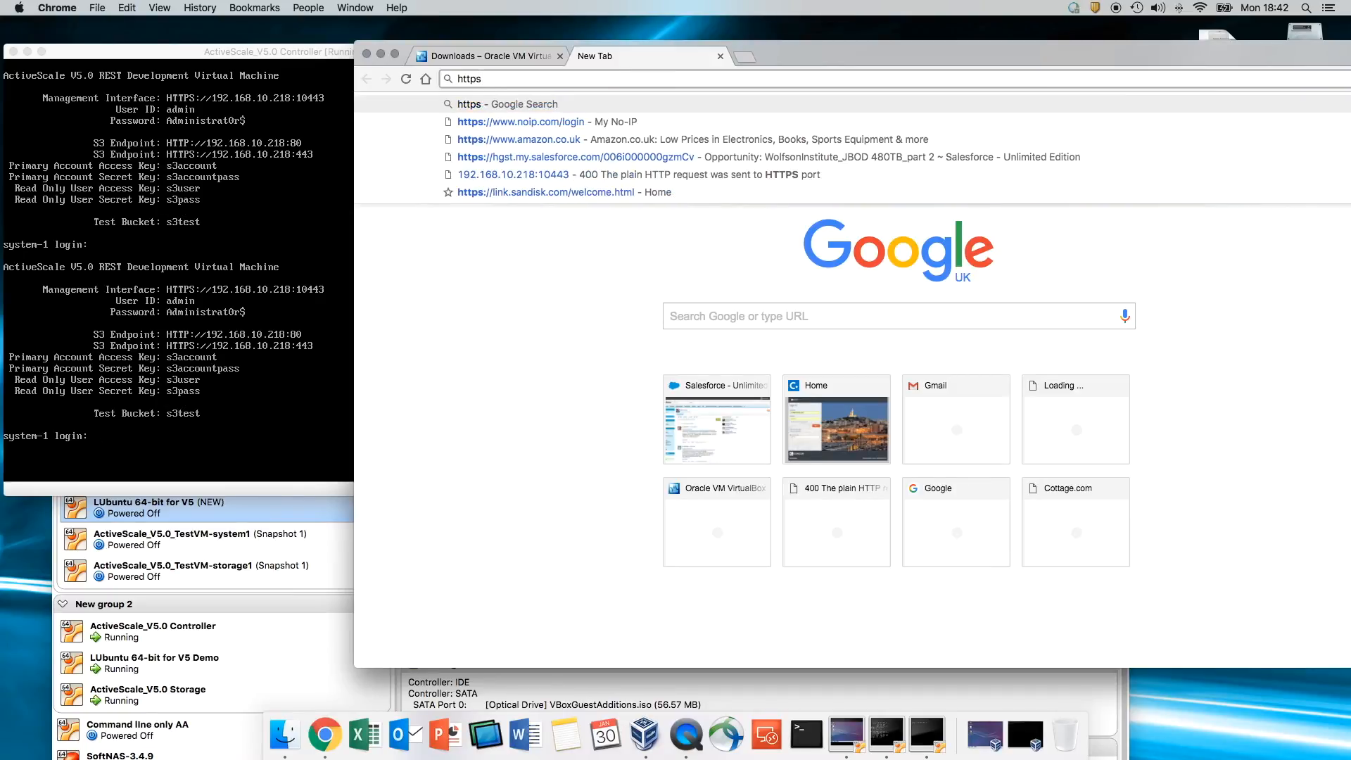
type("://192.168.10.218:10443")
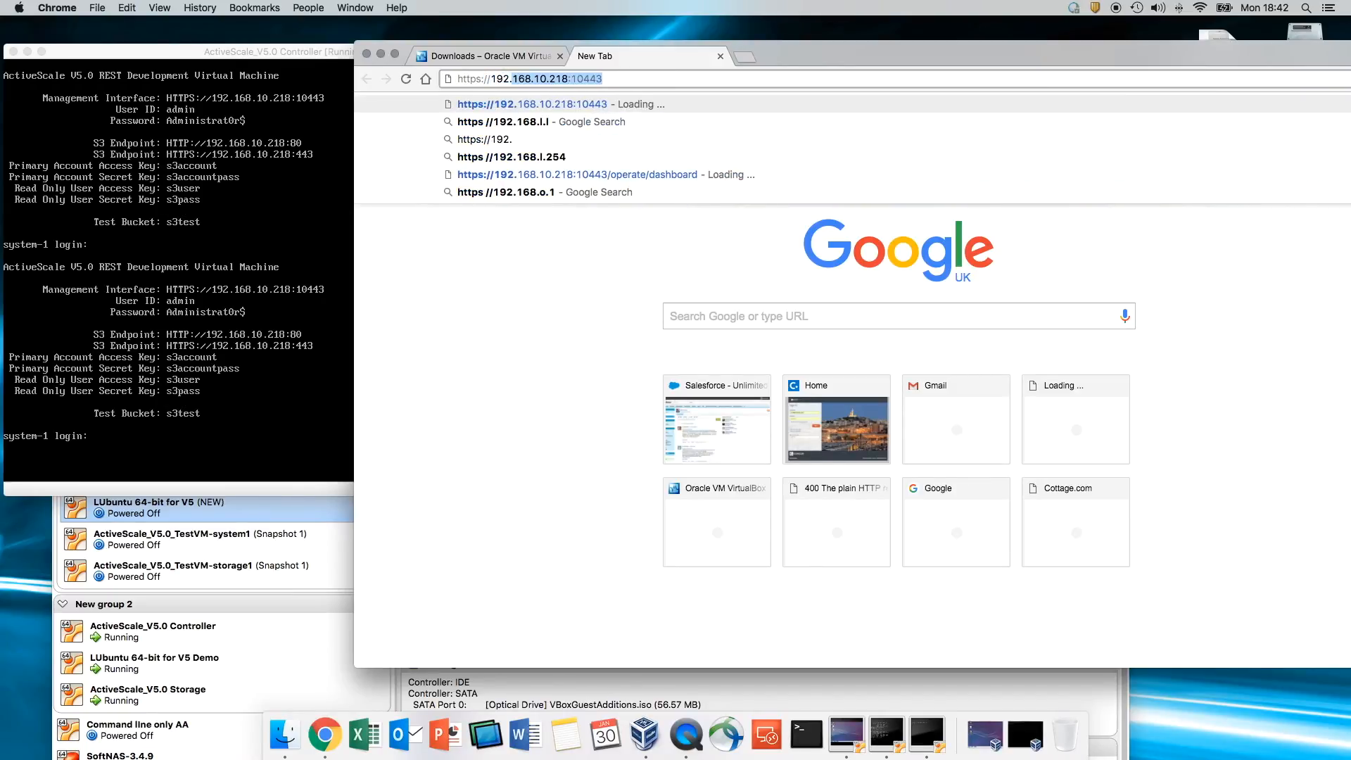
key("Right")
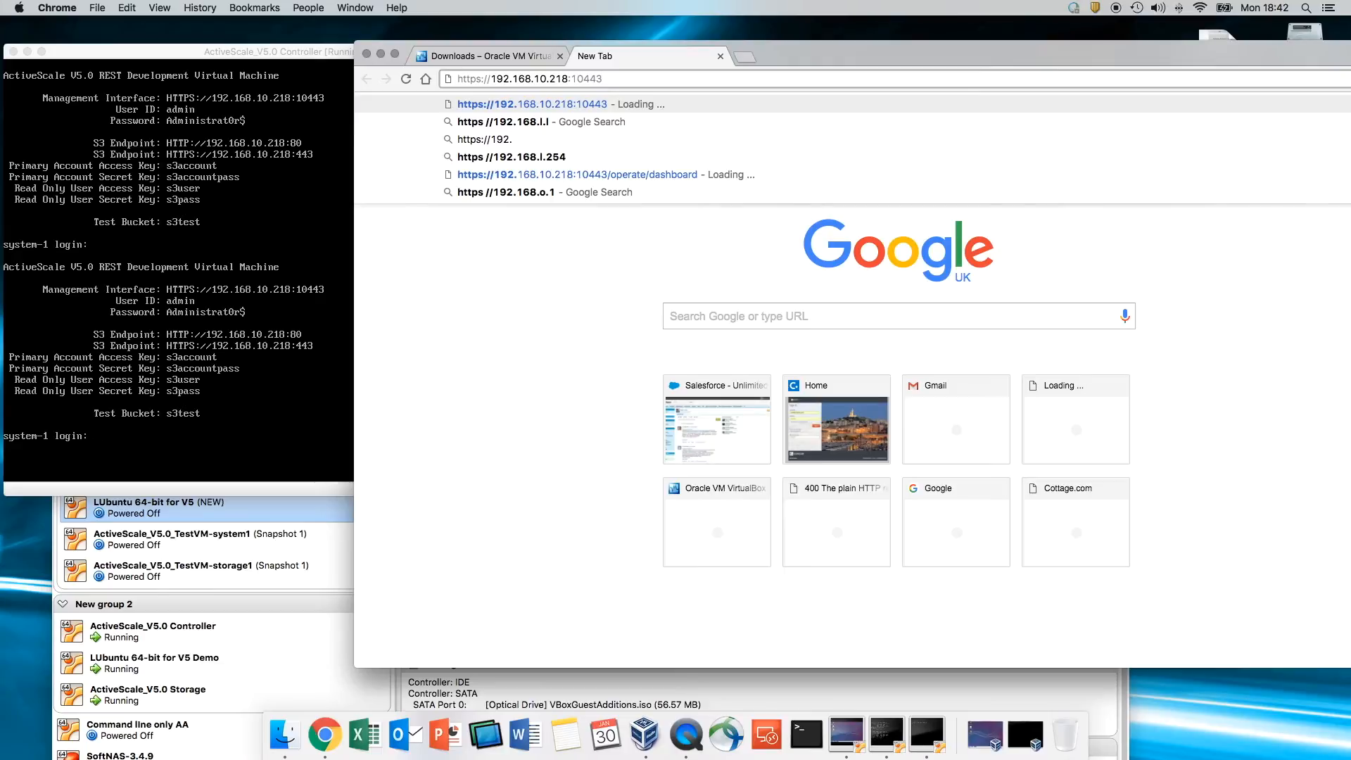
- Sign in to ActiveScale System Management as admin with the account password
left_click(595, 105)
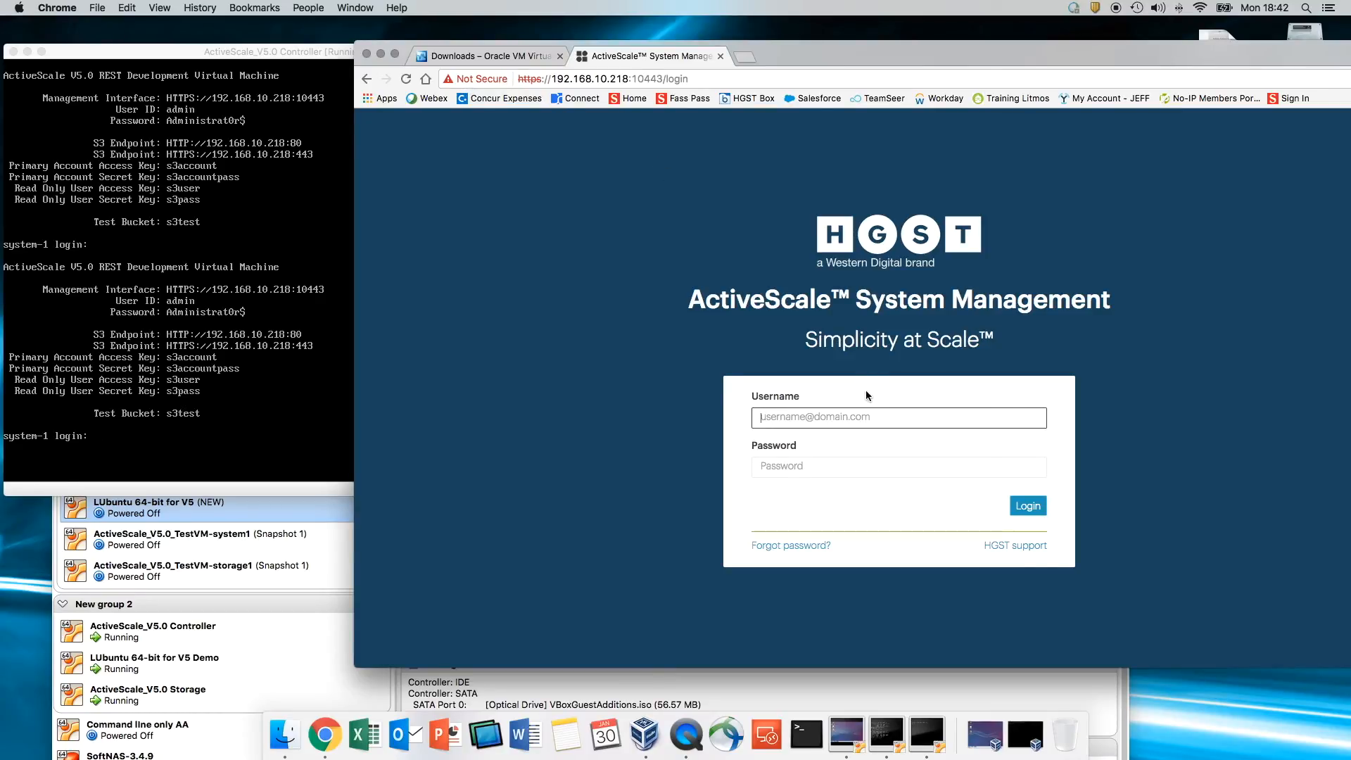
type("admin")
key("Tab")
type("Ad")
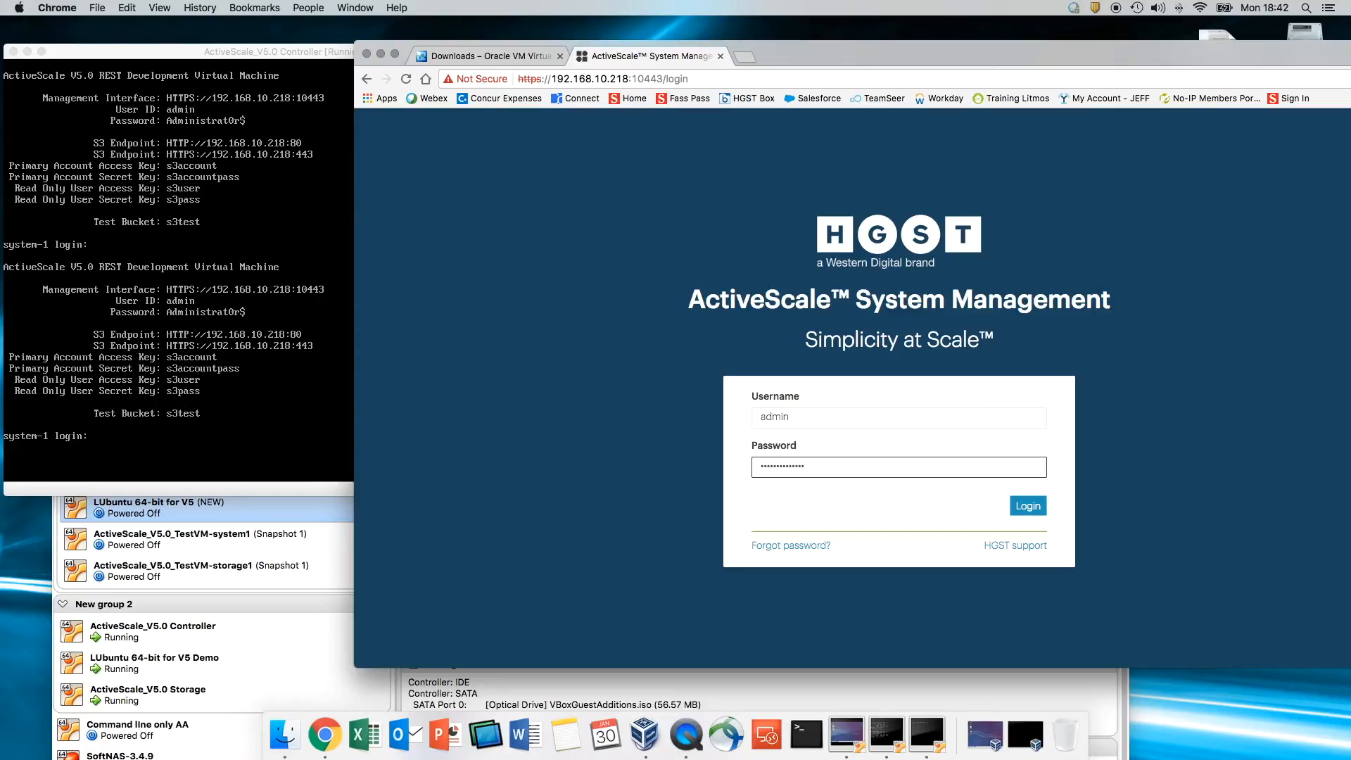
key("Return")
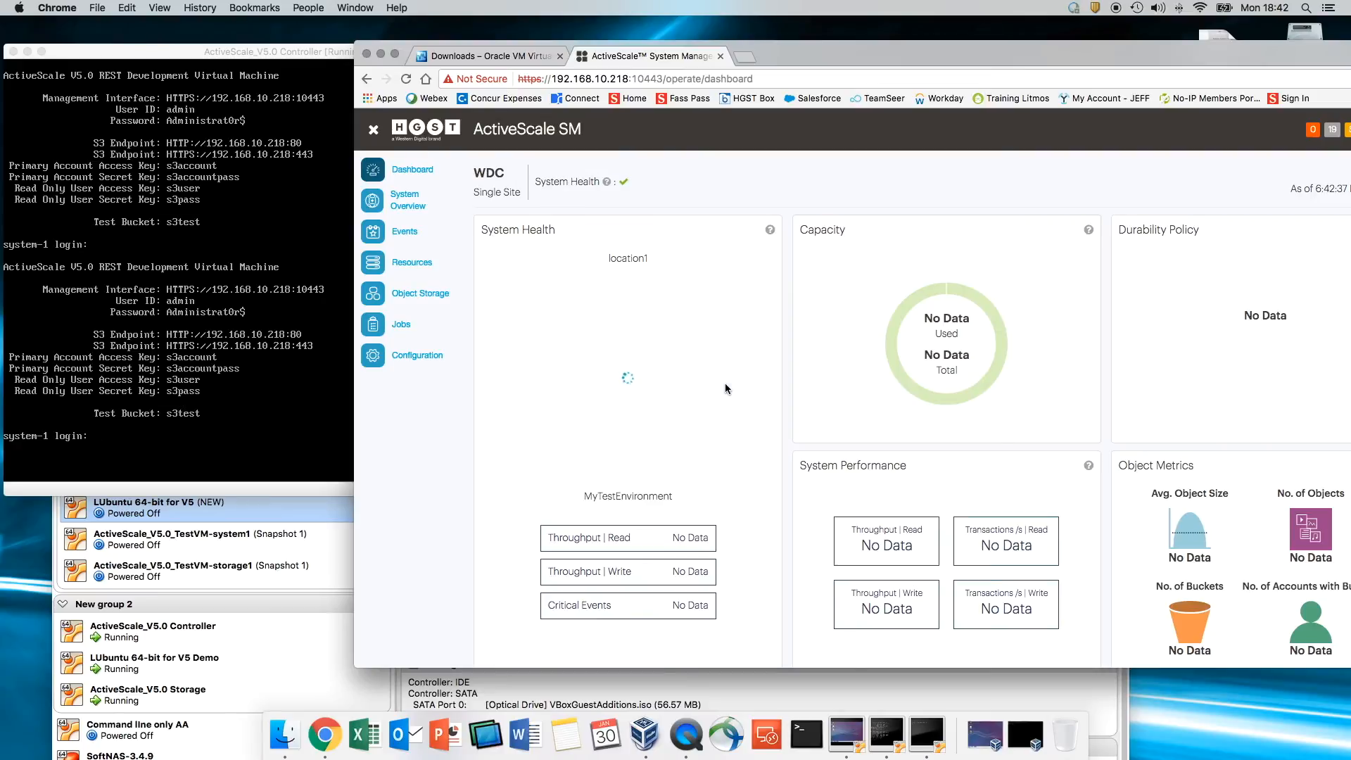
- Check the node status on the dashboard and shift the browser window left
mouse_move(633, 280)
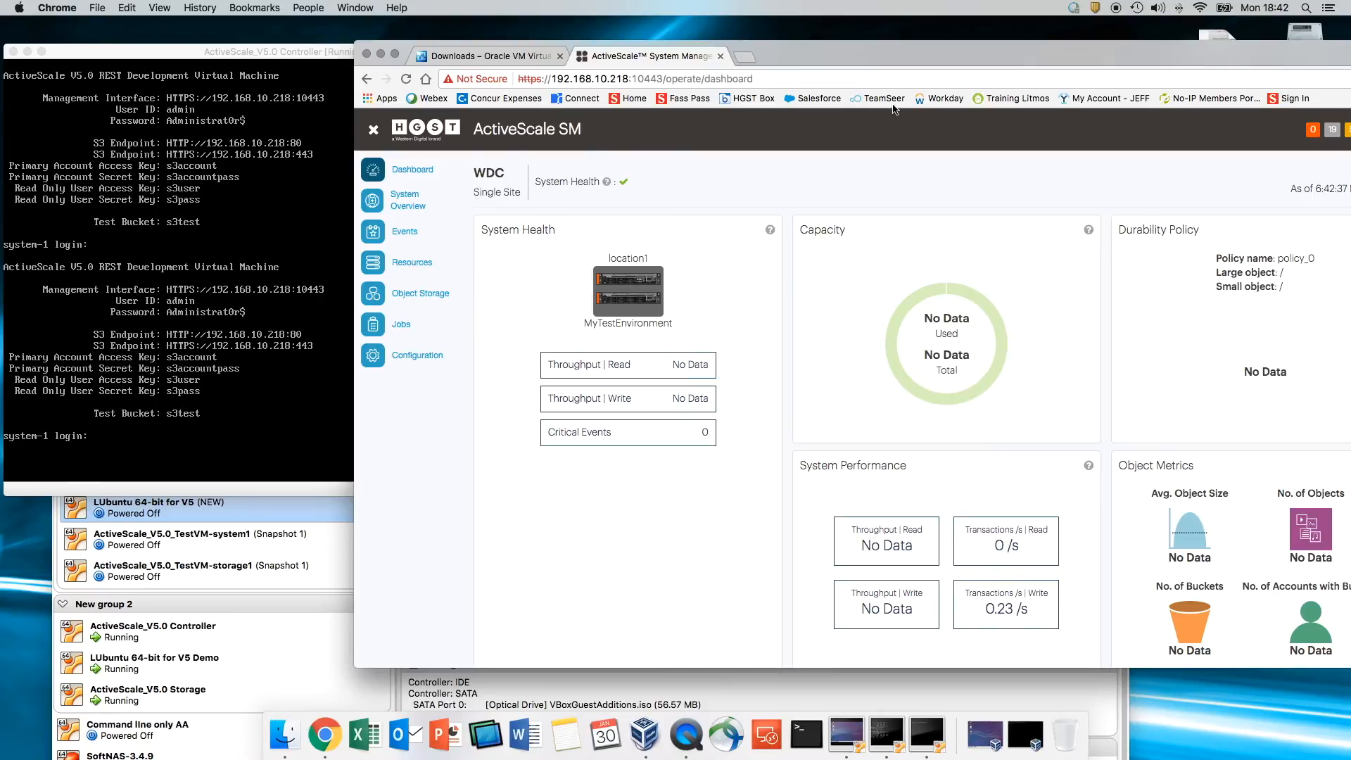
left_click_drag(895, 59, 799, 48)
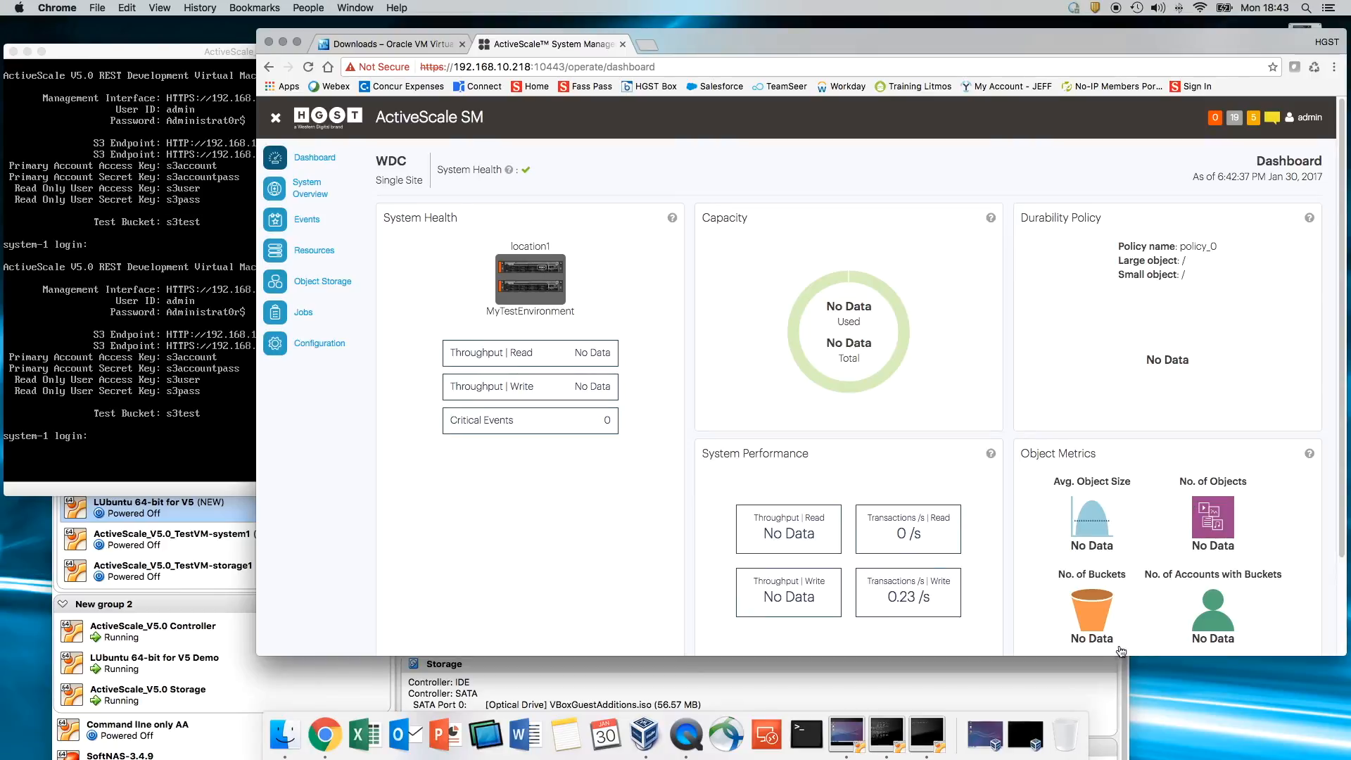
- View S3 domain s3.hgst.com under Configuration > Object Storage, then bring LUbuntu forward
left_click(316, 347)
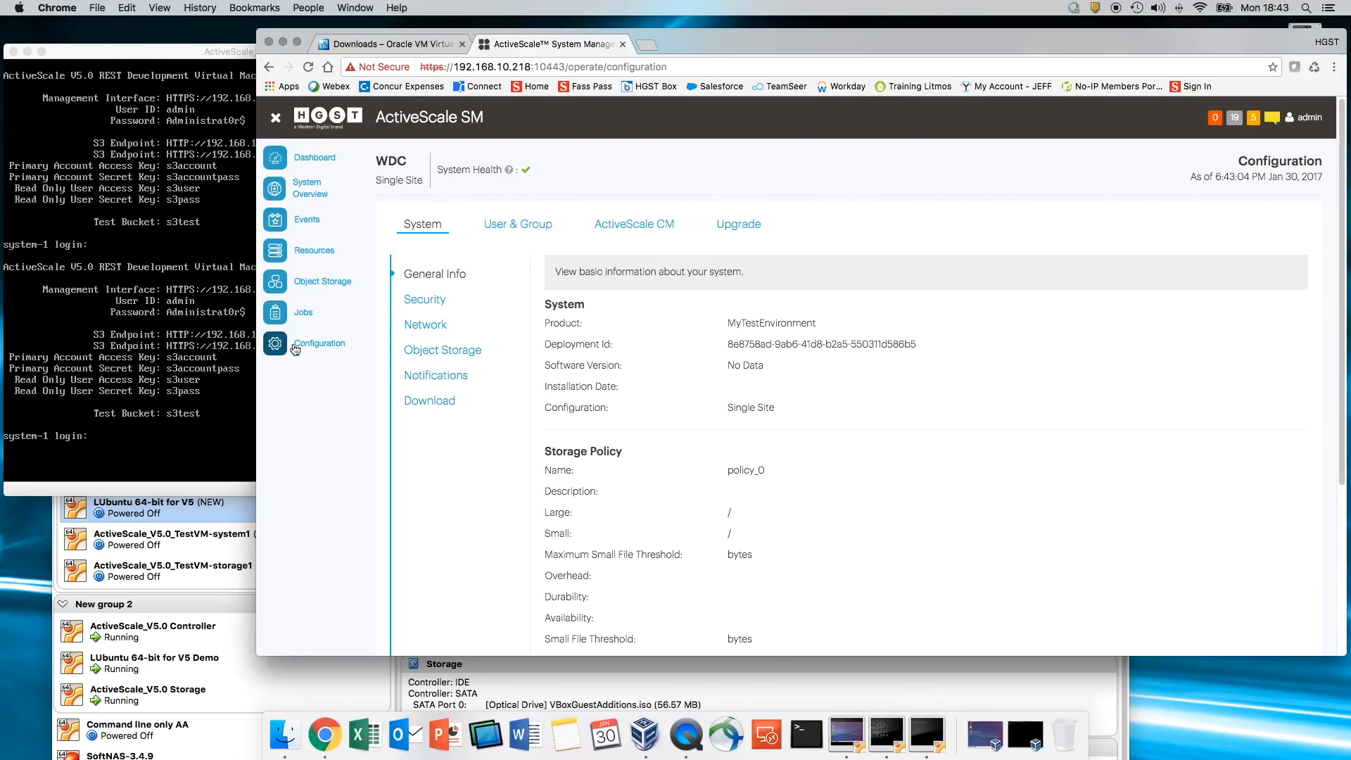
left_click(441, 350)
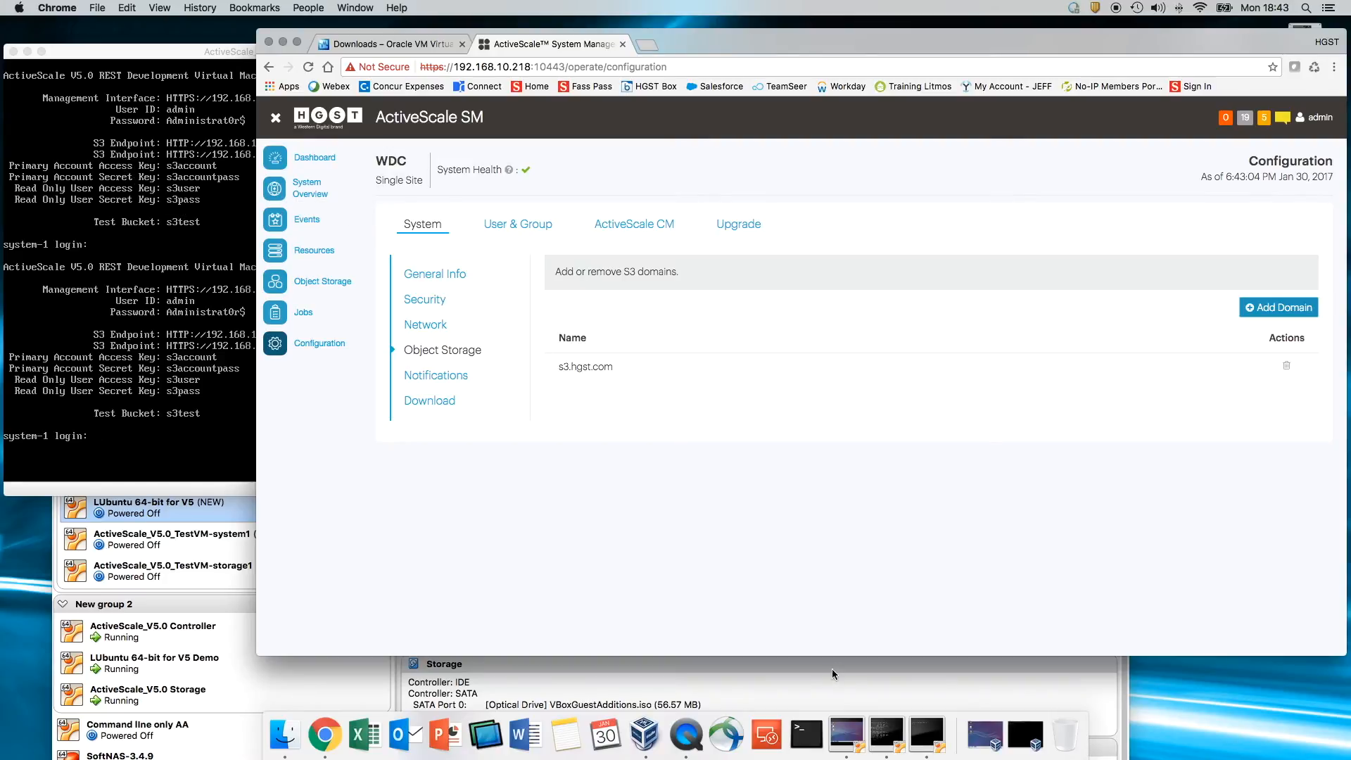
left_click(978, 713)
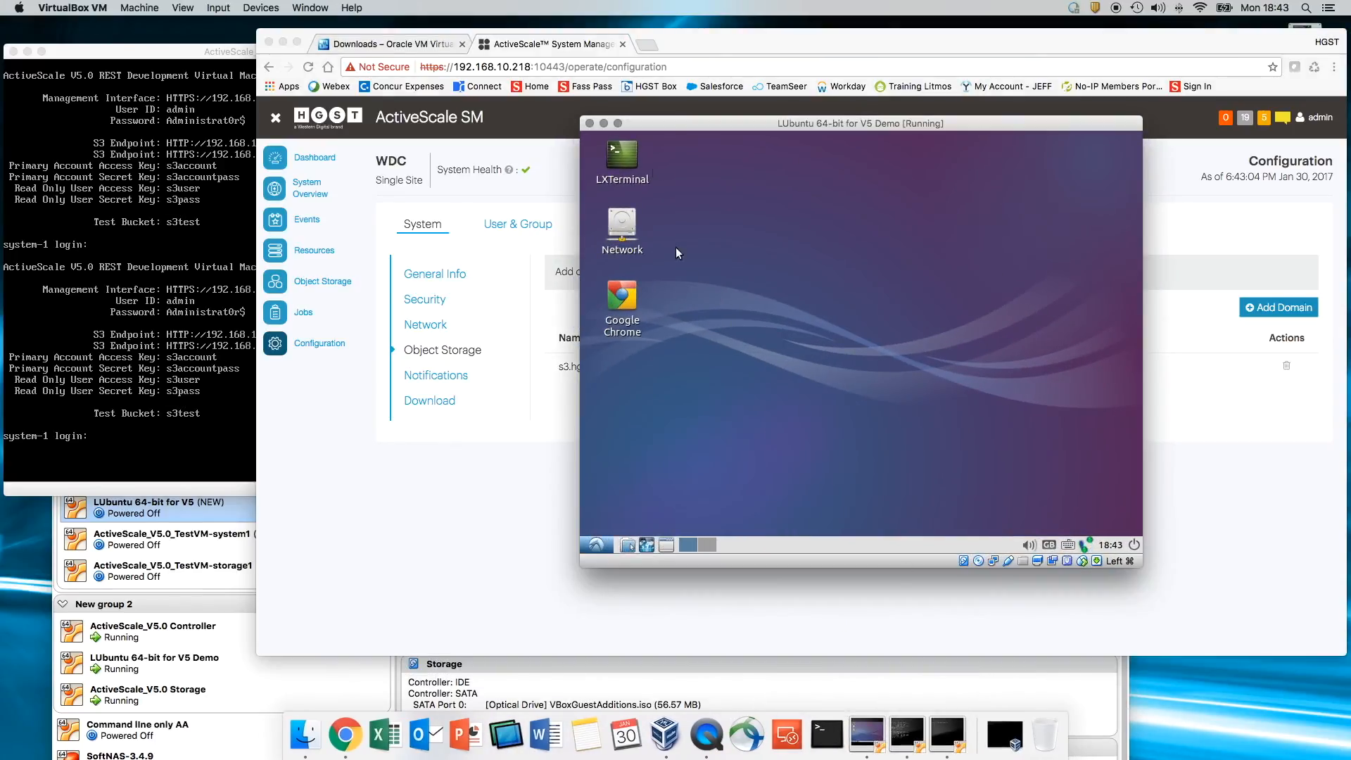
- Open a maximized LUbuntu terminal and list the S3 buckets with s3cmd ls
double_click(619, 159)
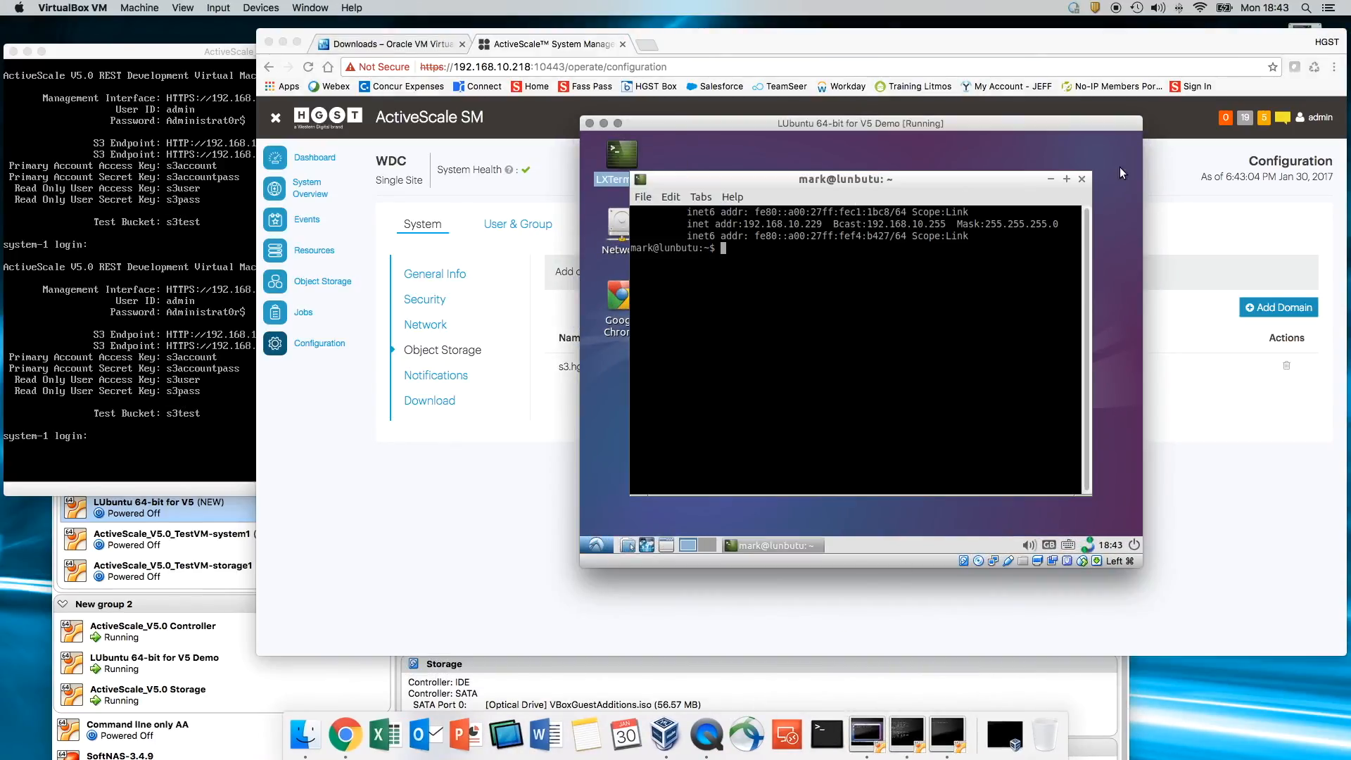
left_click(1069, 180)
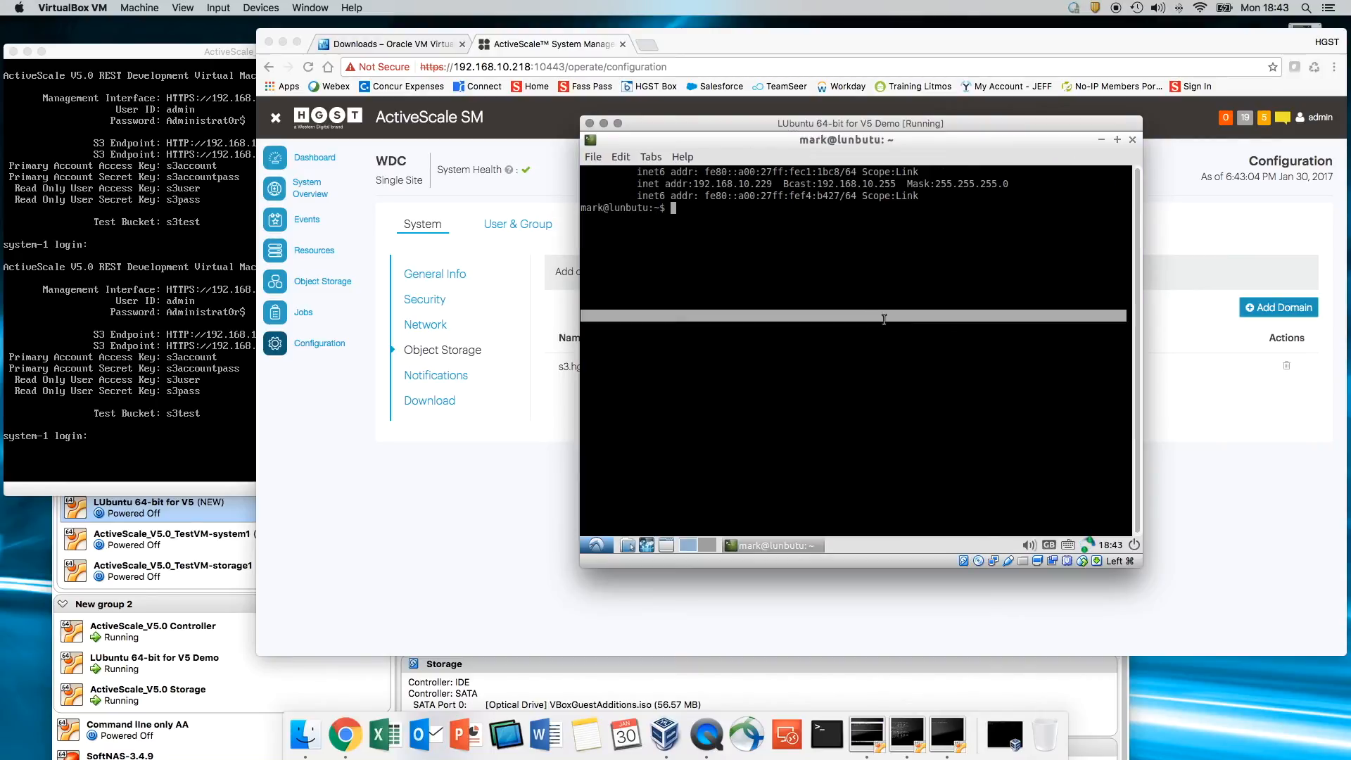
type("s3cmd")
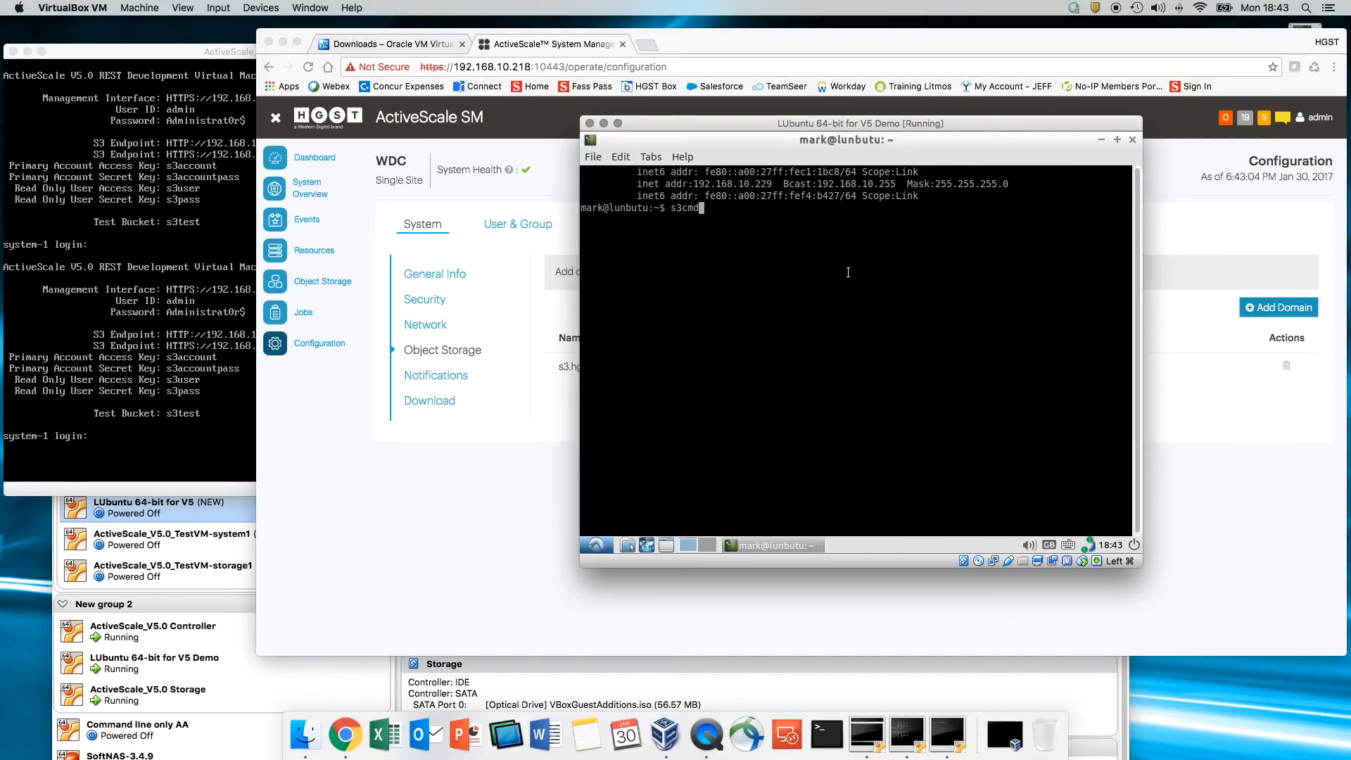
key("Return")
key("Up")
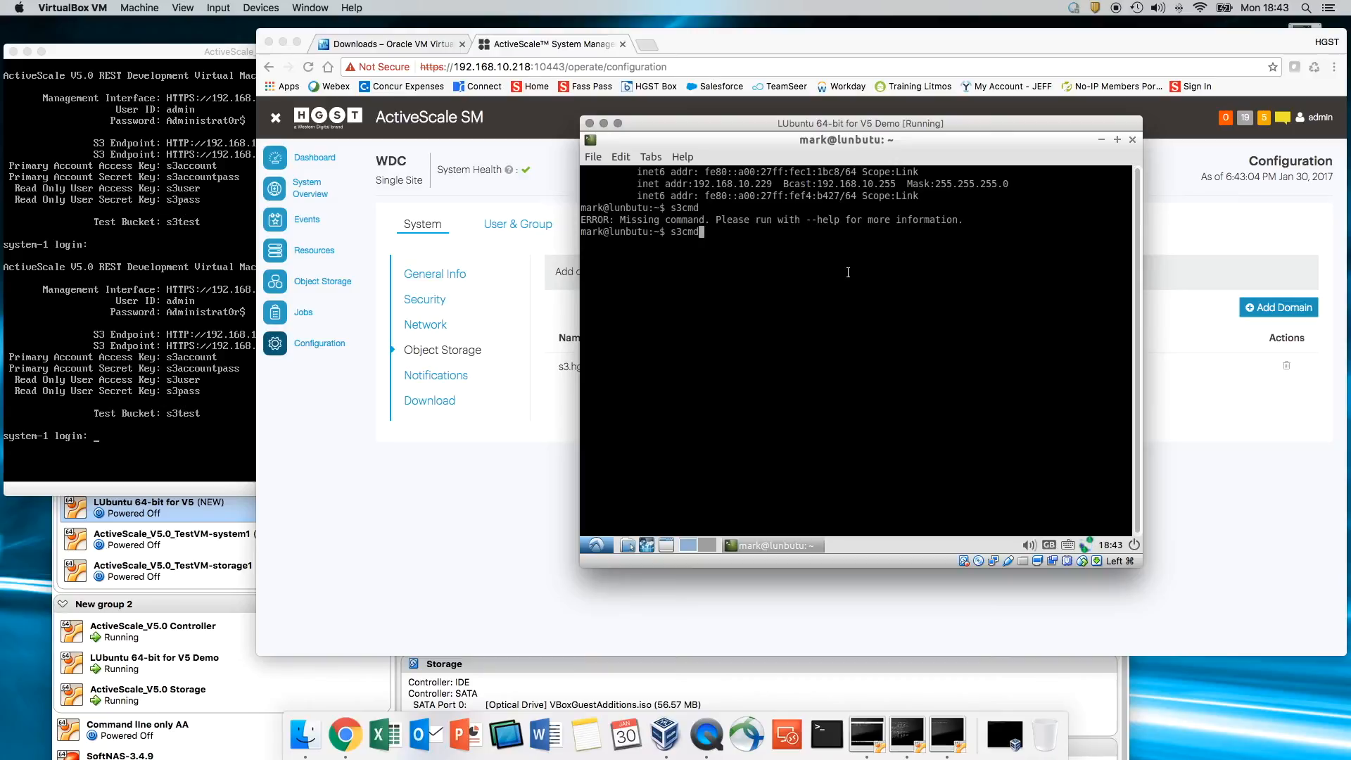
type("ls")
key("Return")
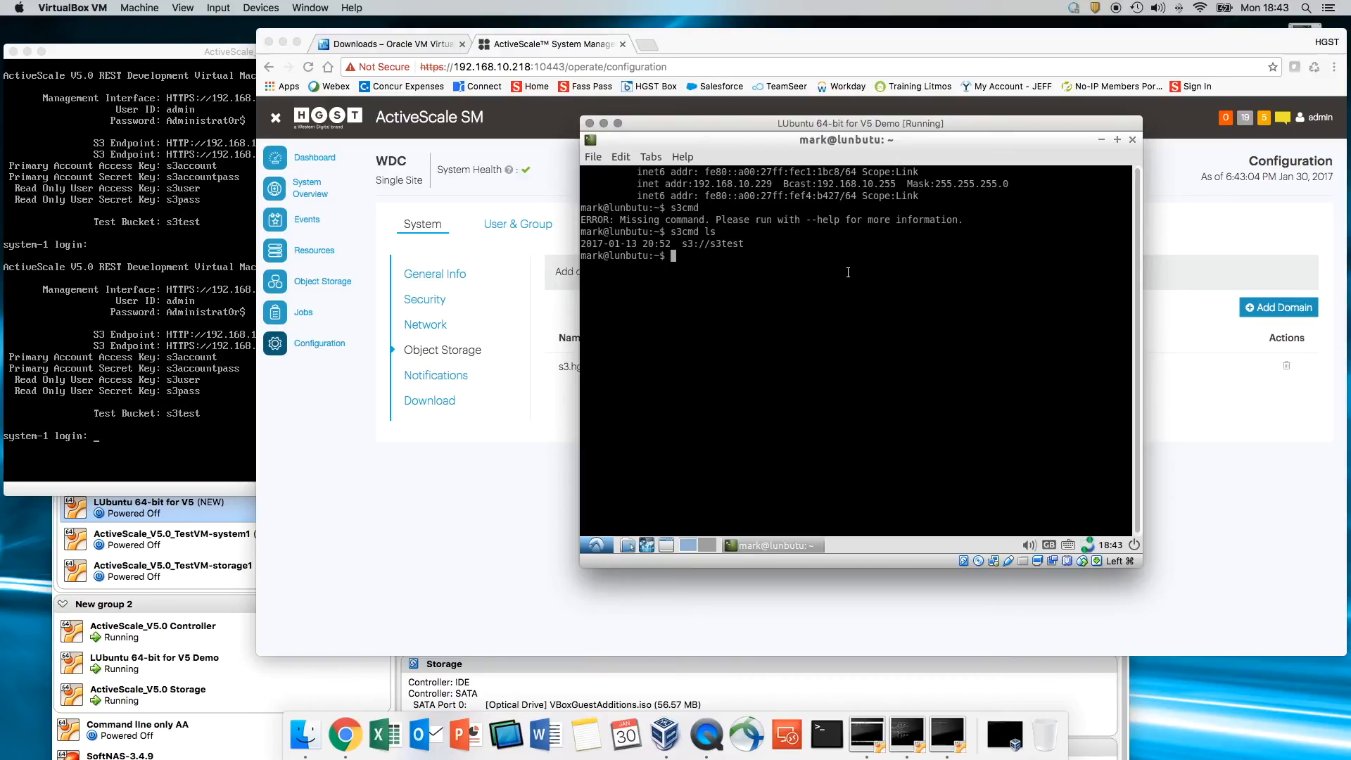
key("Return")
key("Return")
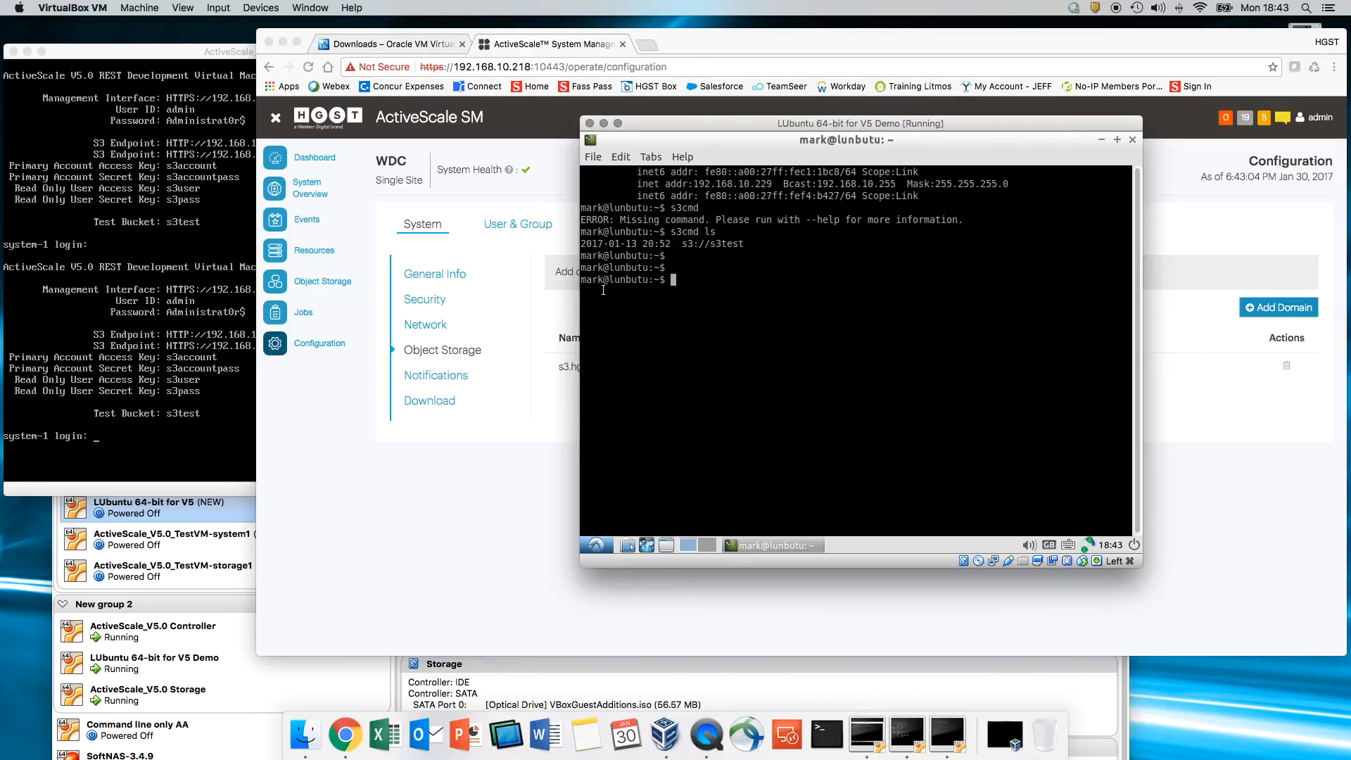
- Upload BBC.pptx to s3://s3test with s3cmd put
type("s3cmd put BBC.pptx s3://")
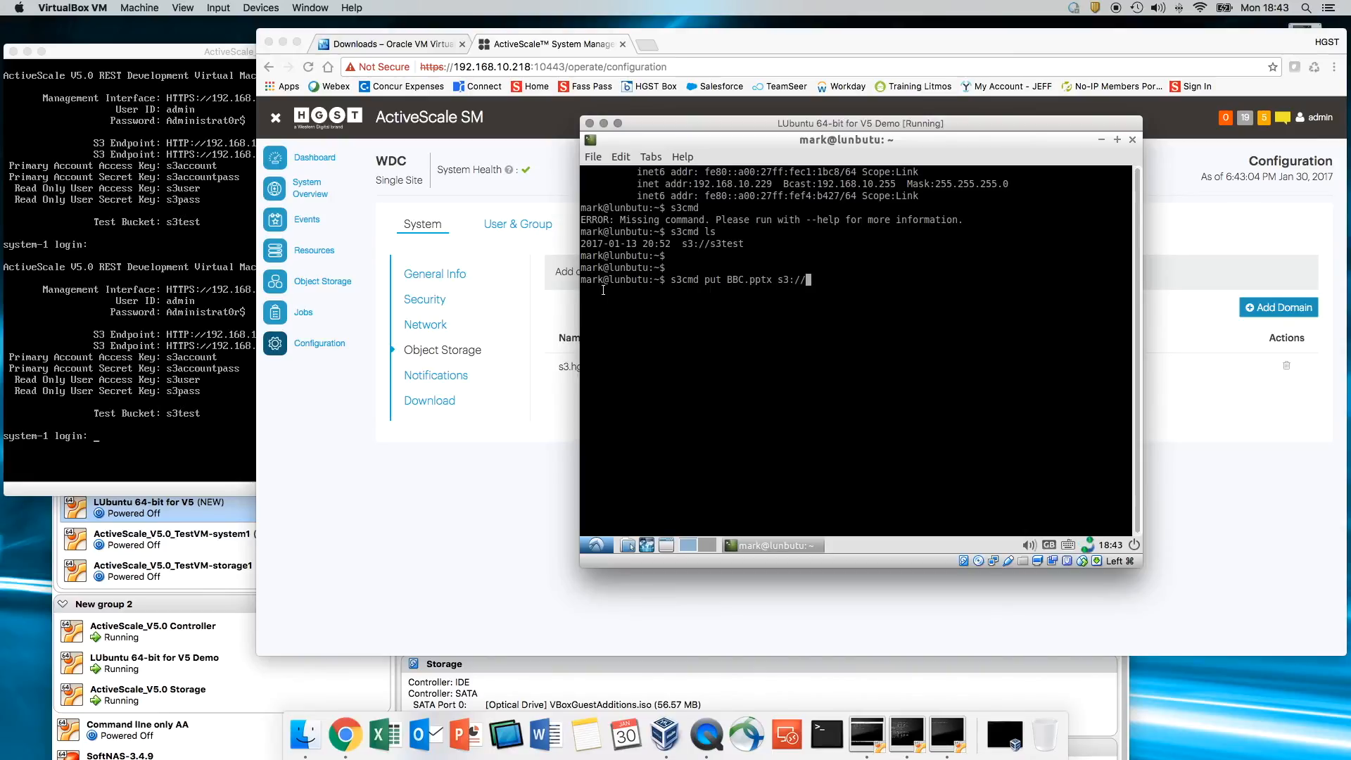
type("s3test")
key("Return")
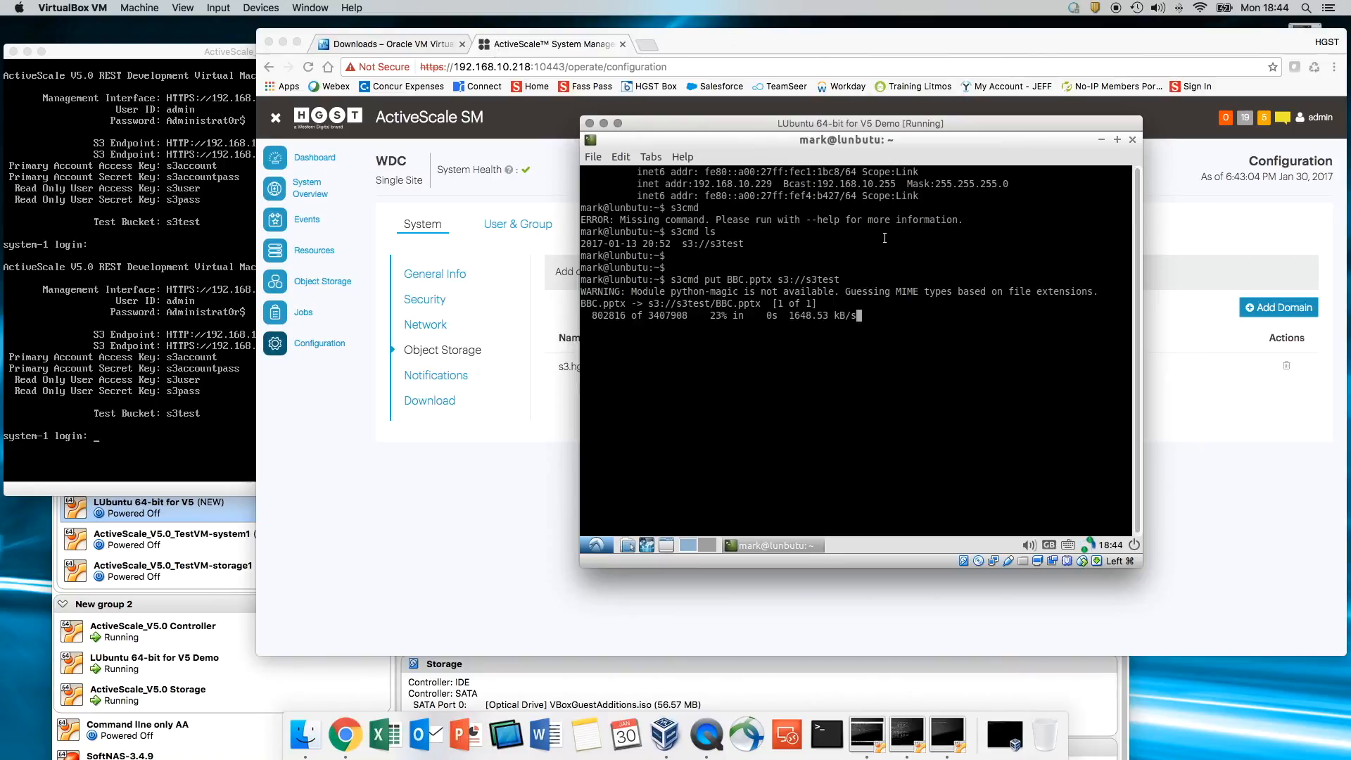
left_click(444, 543)
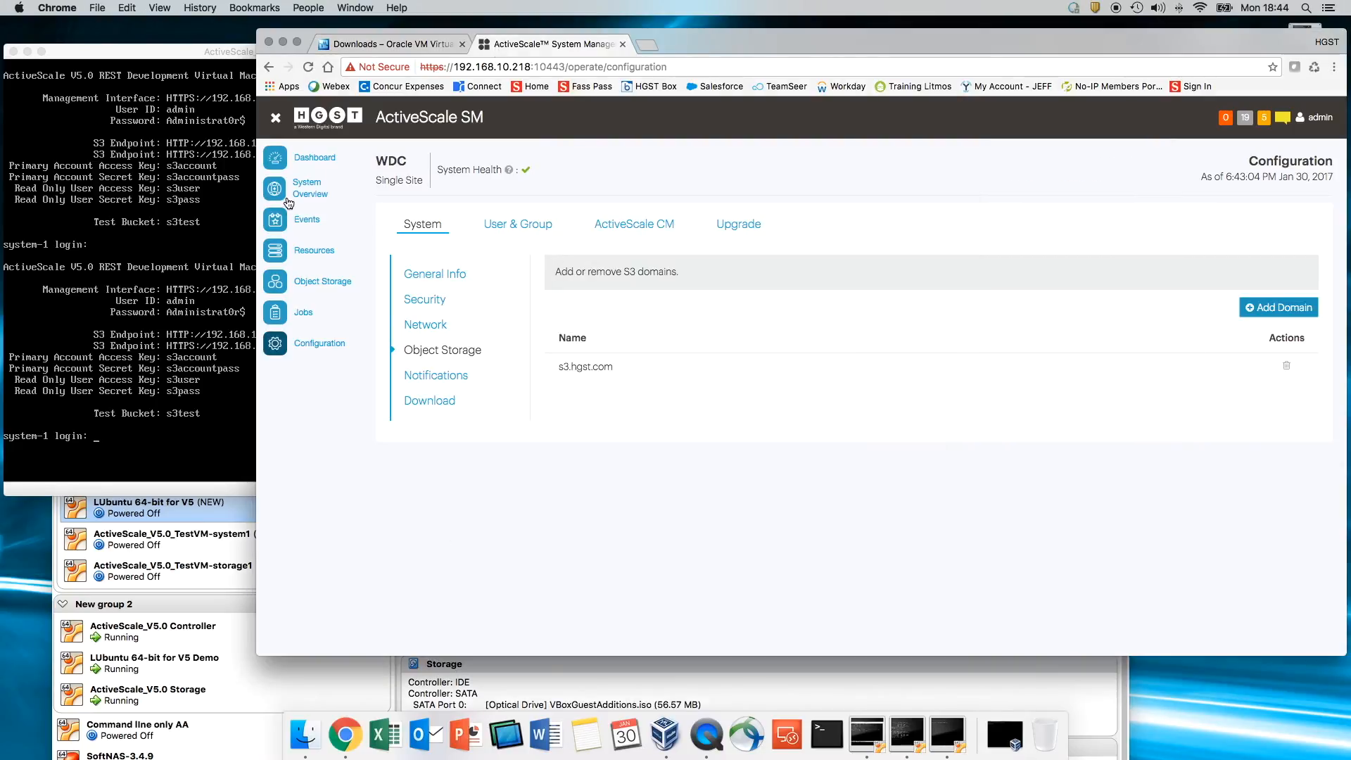
- Check capacity (0.06% of 6.27TB used) and show All history on the write performance charts
left_click(317, 161)
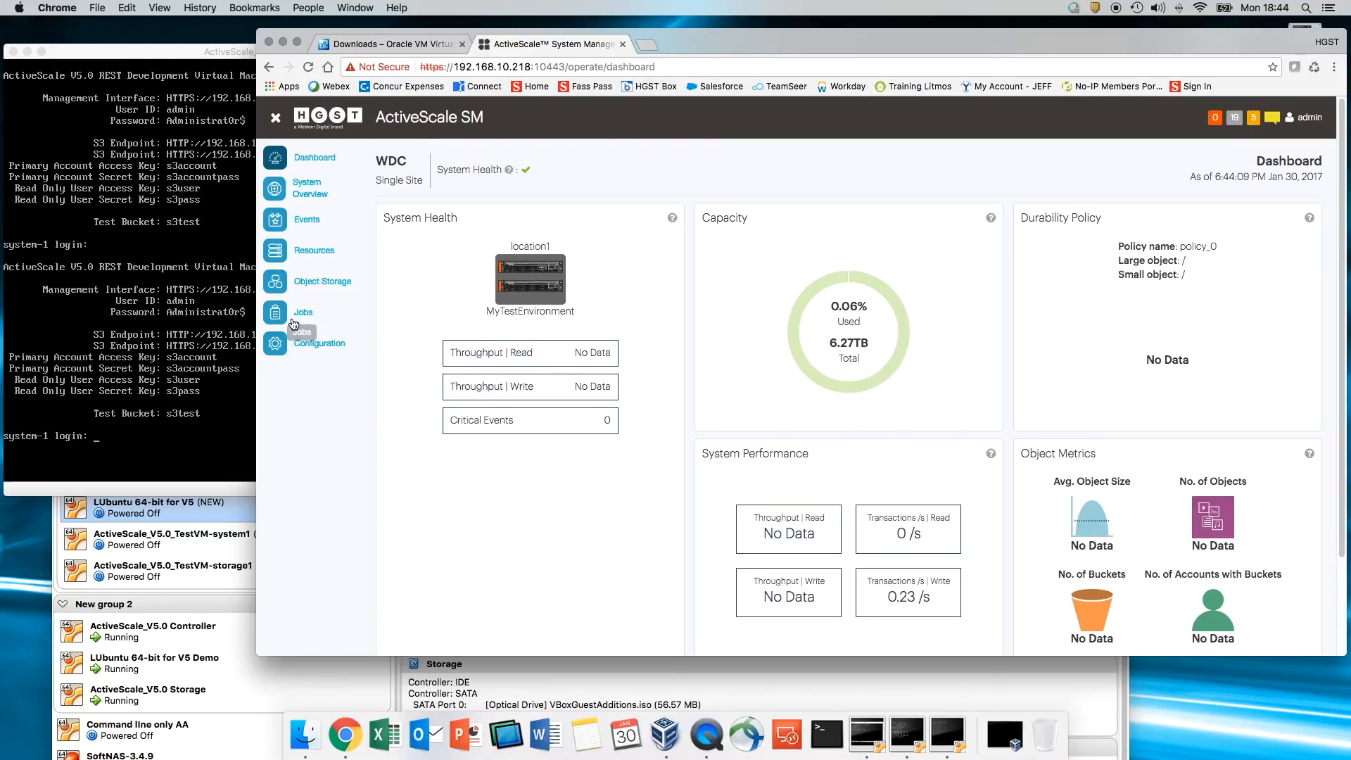
scroll(1037, 463, "down", 1)
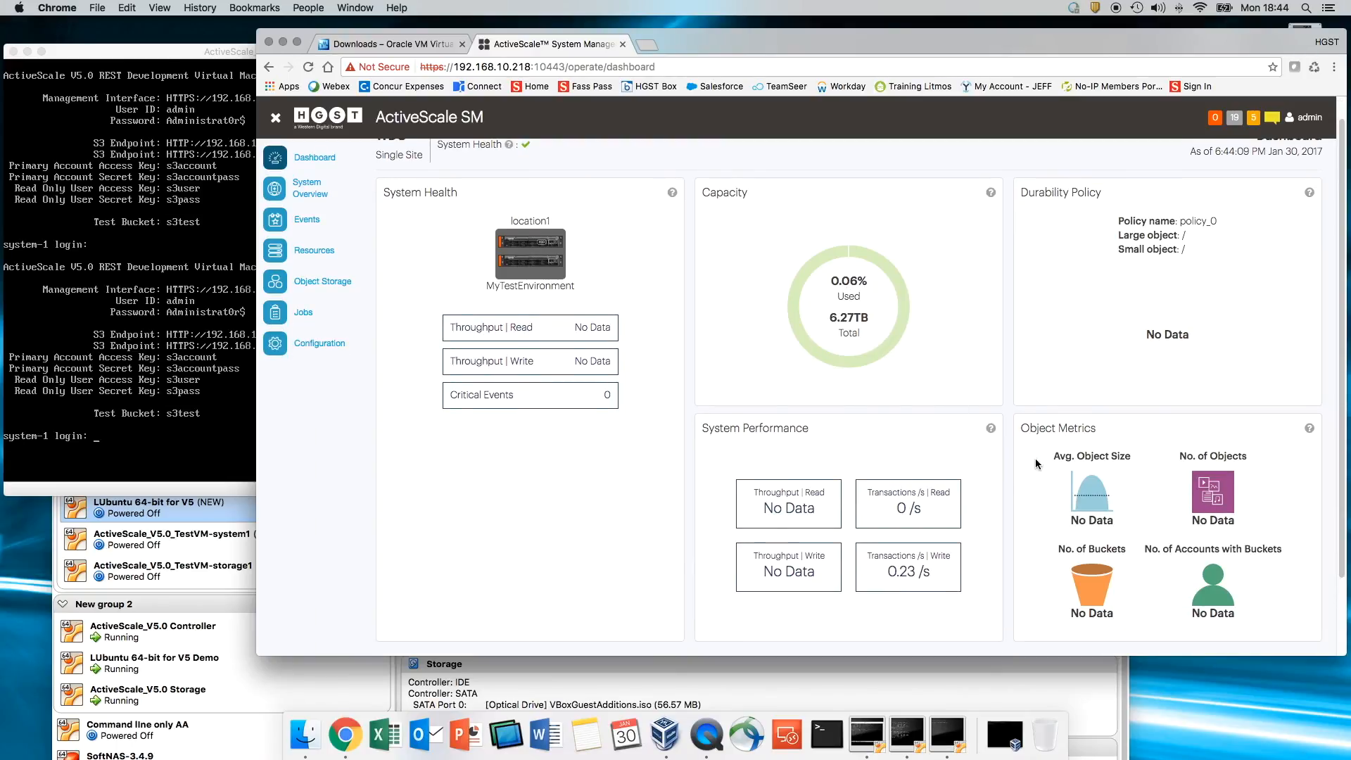
left_click(930, 584)
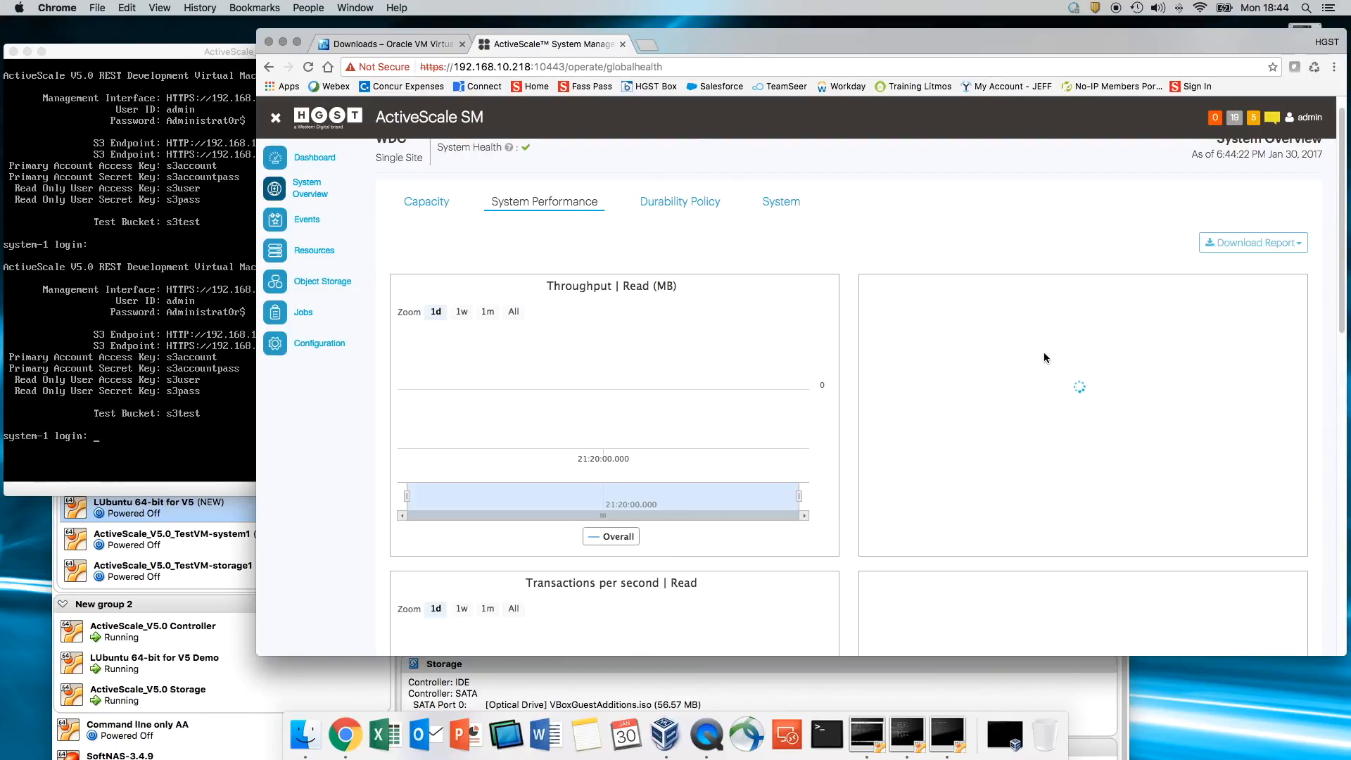
scroll(1016, 327, "down", 10)
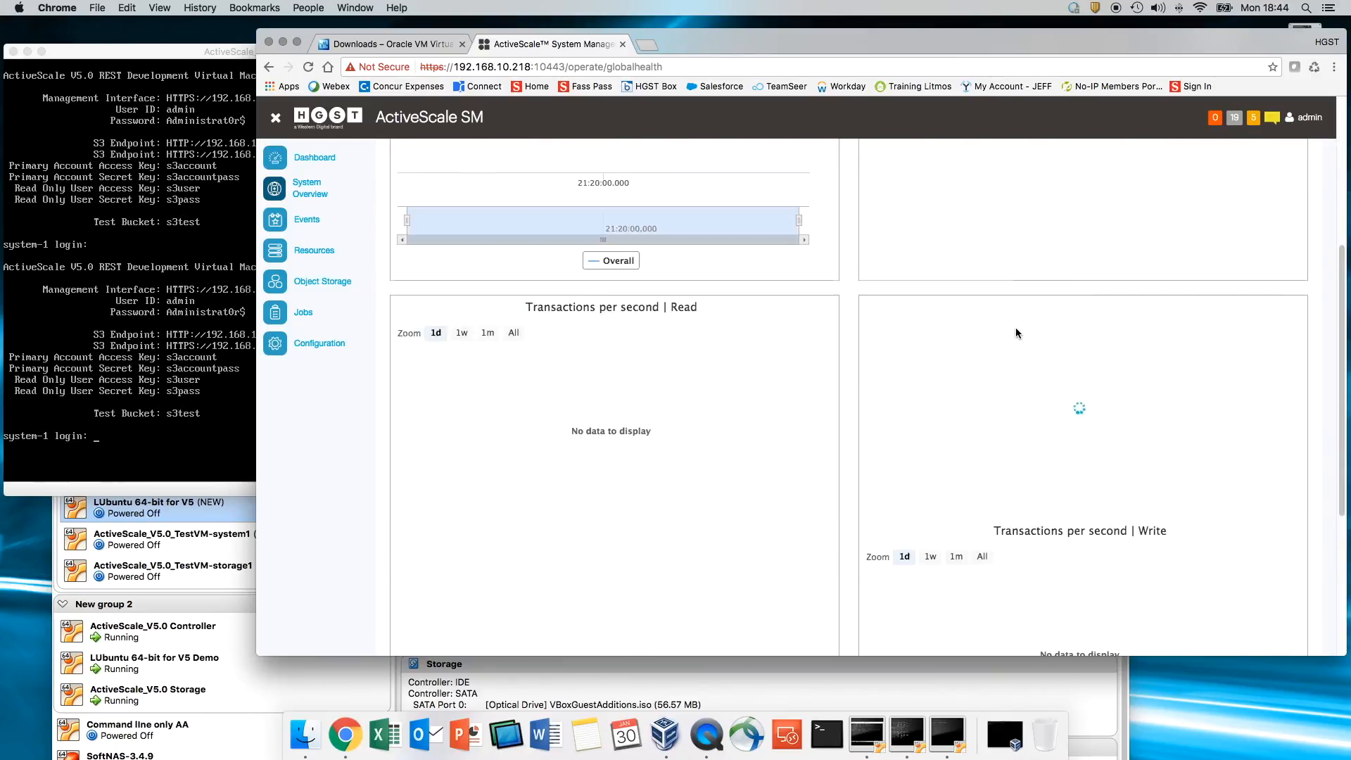
scroll(1022, 324, "up", 7)
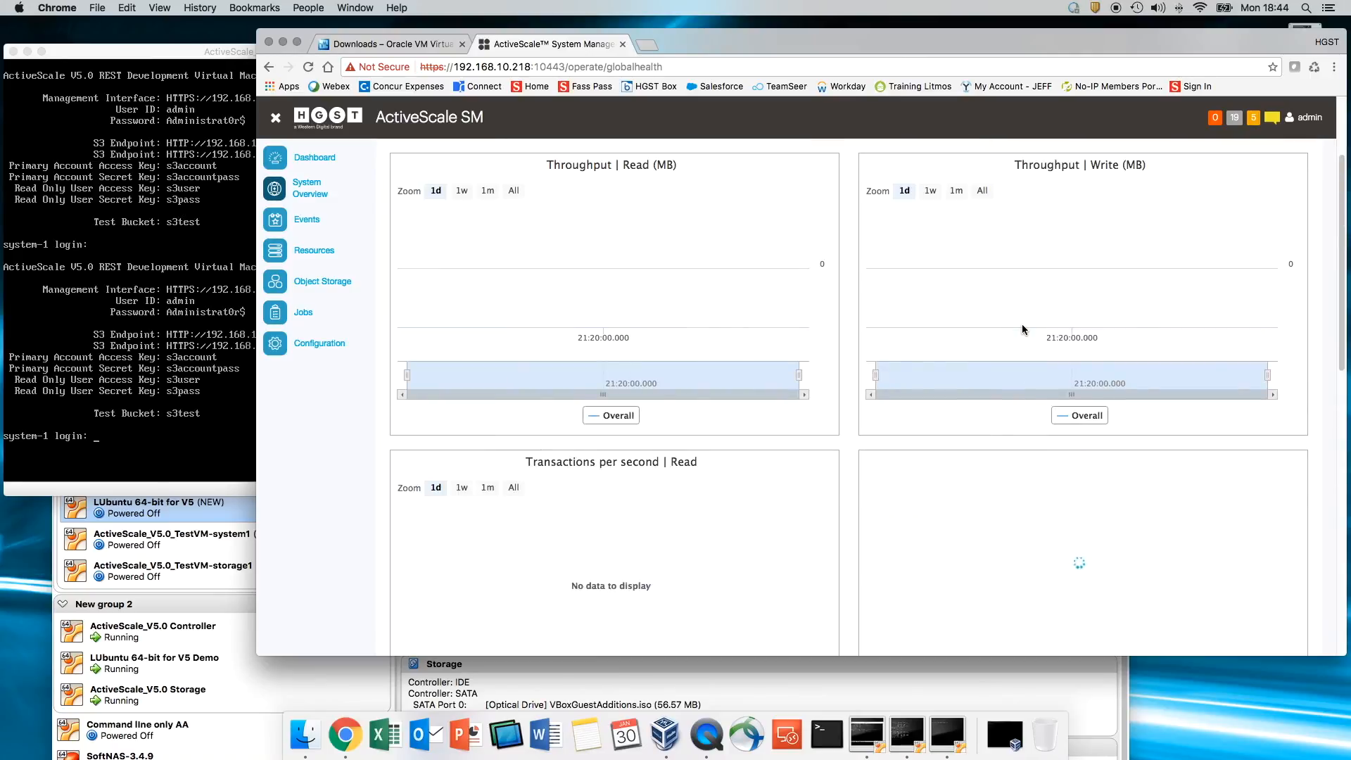
left_click(989, 193)
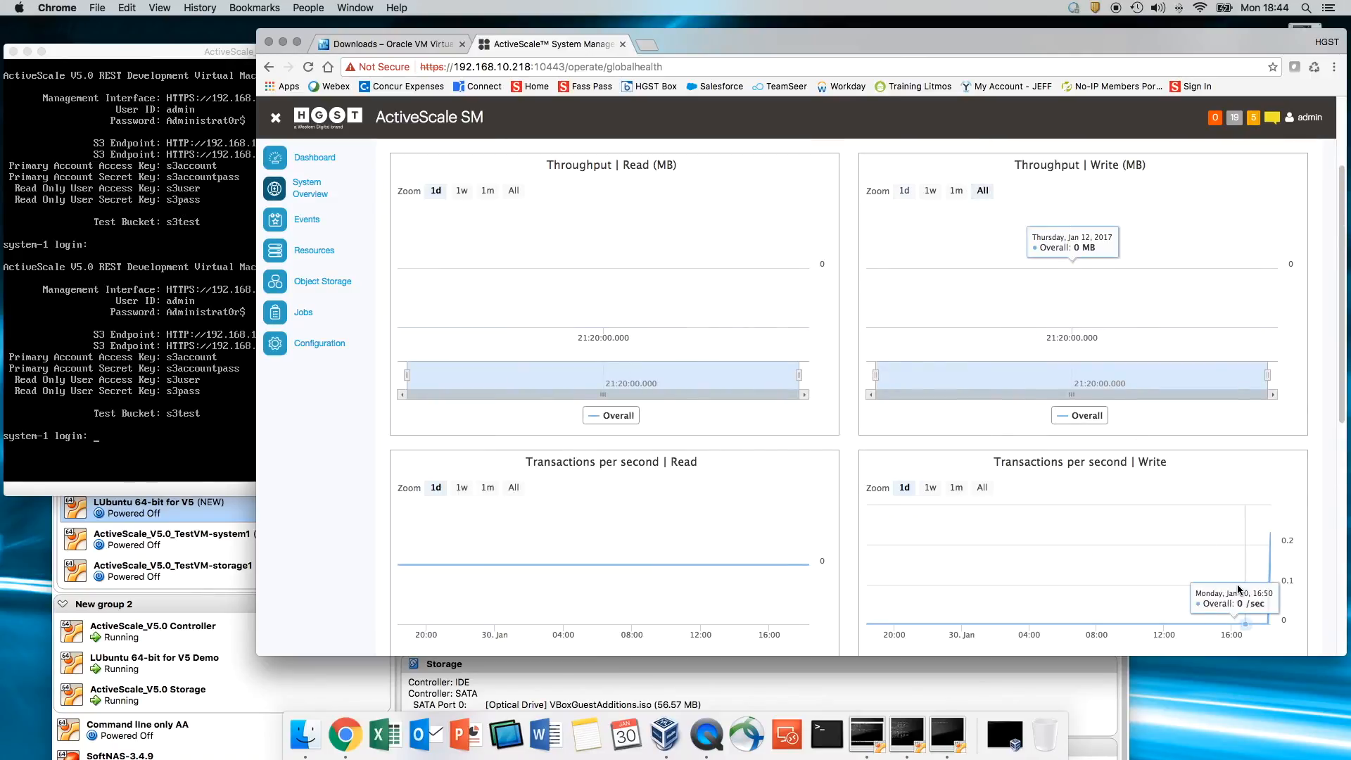
mouse_move(1274, 606)
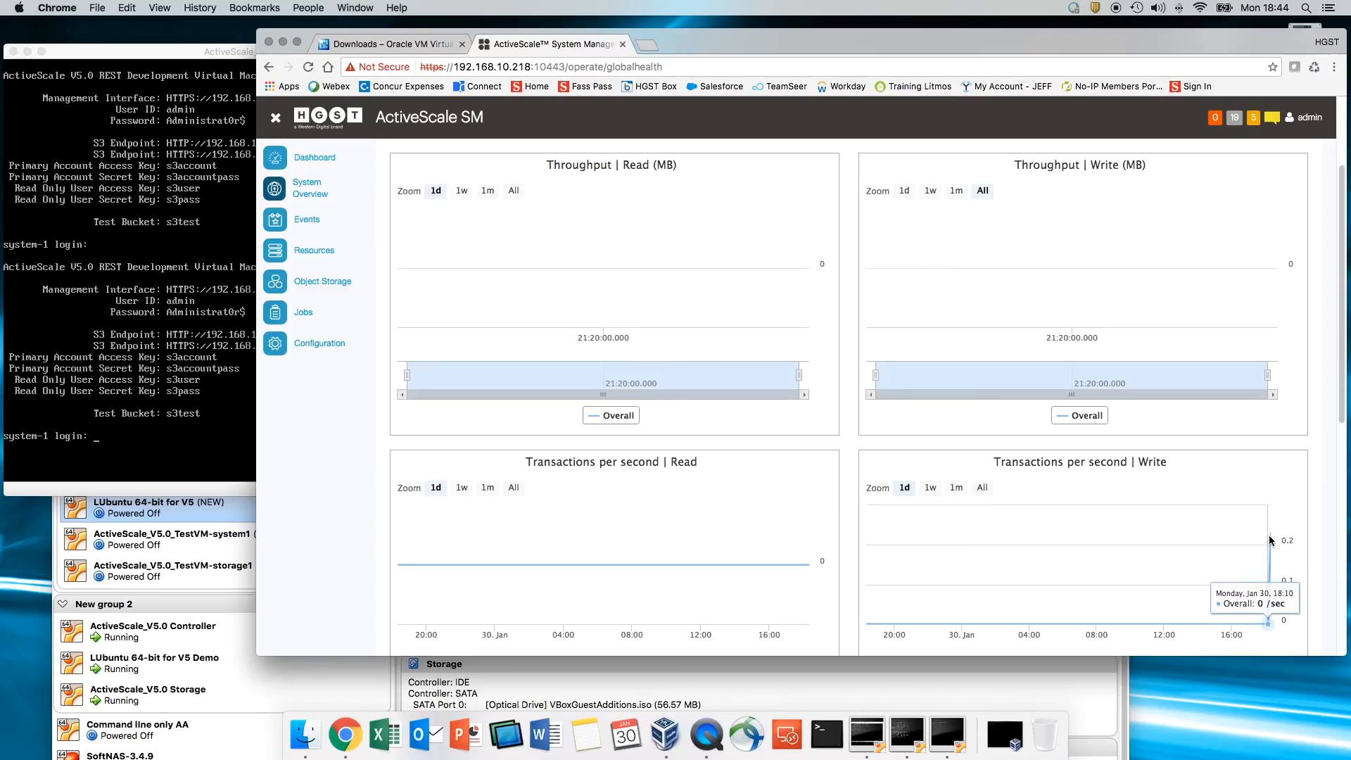